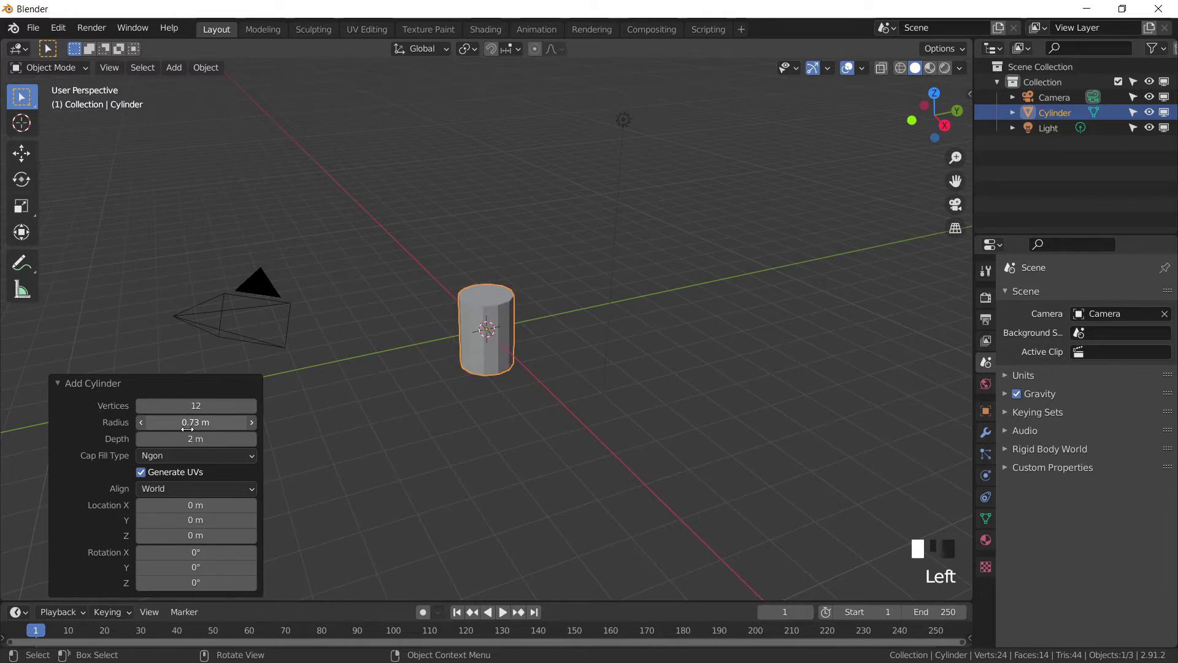
Set the new cylinder's depth to 4 m and its X rotation to 90°, and deselect it.
drag(188, 440, 205, 439)
click(205, 439)
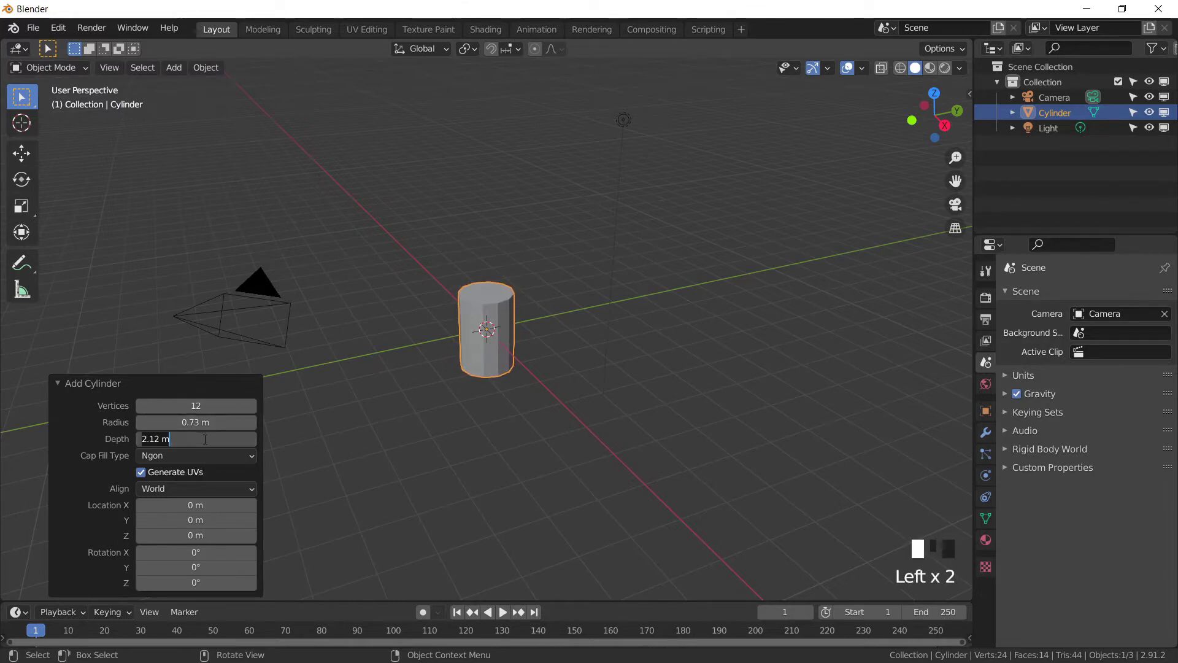
text(4)
key(Return)
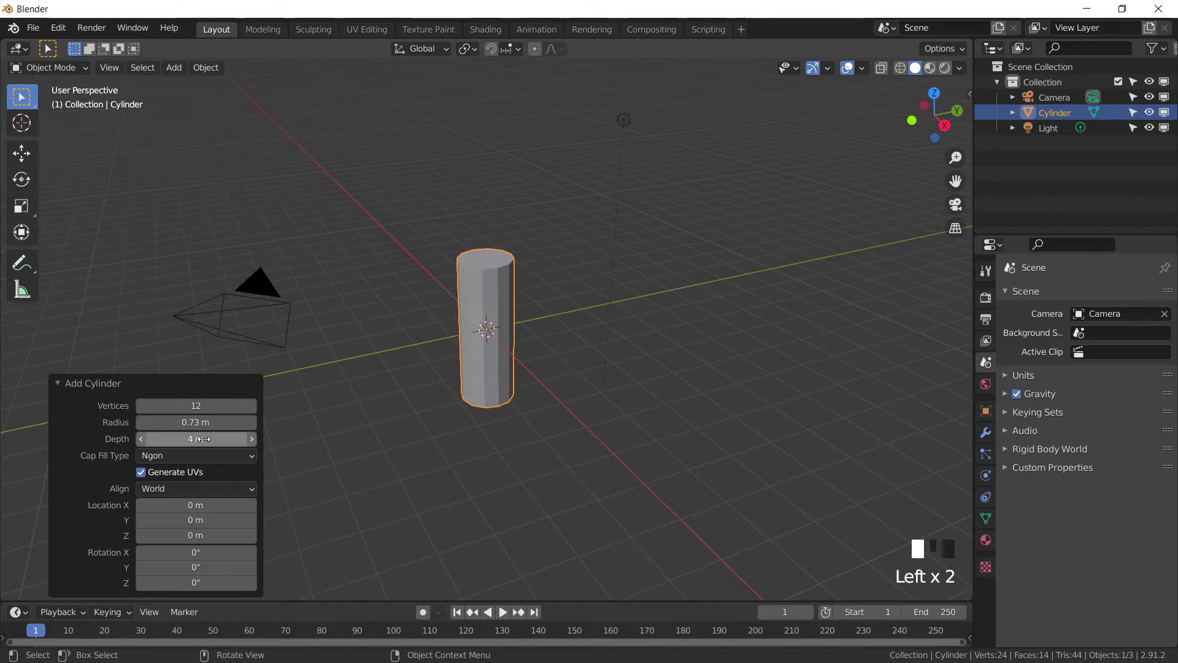
click(202, 555)
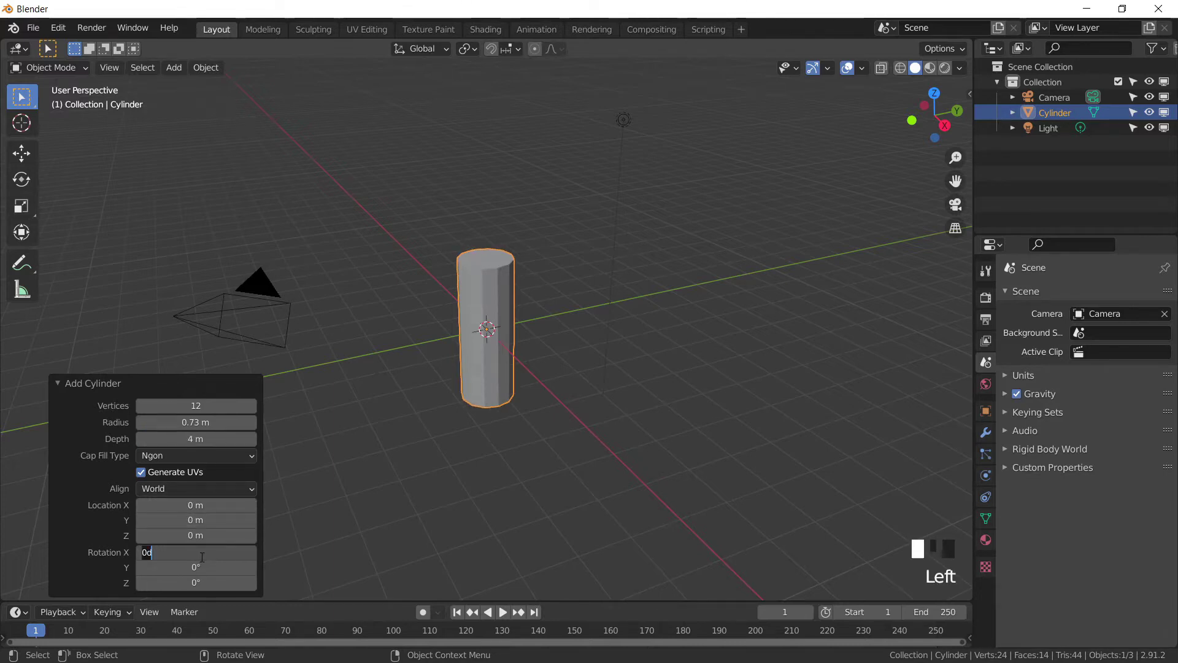
text(90)
key(Return)
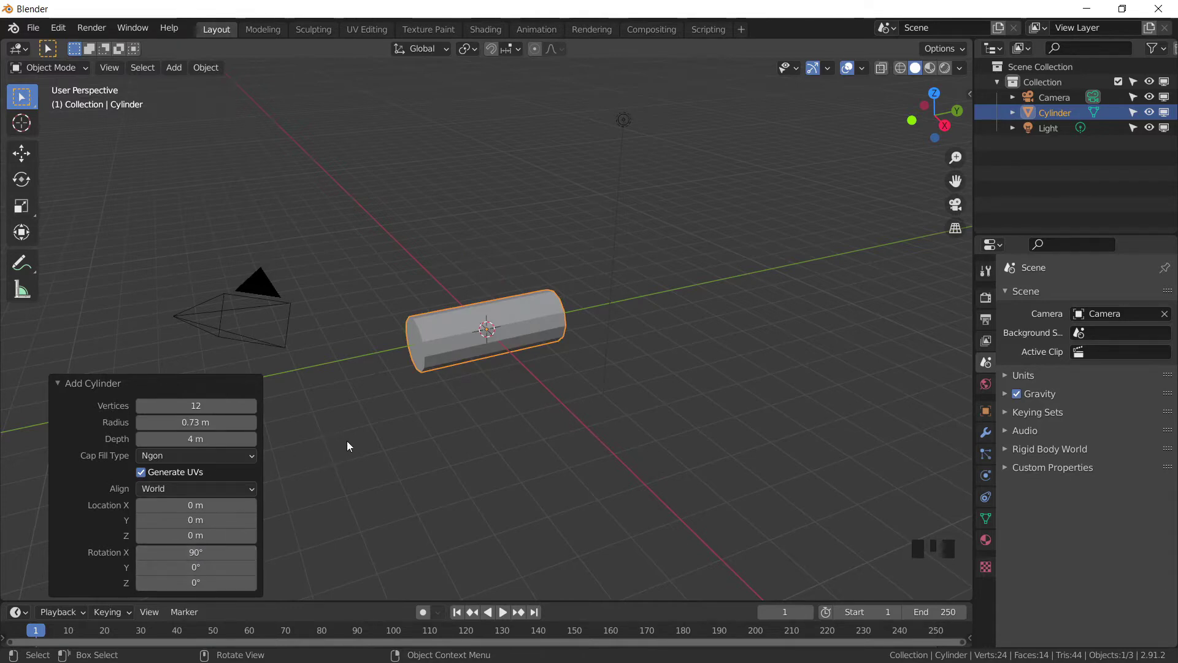
click(377, 400)
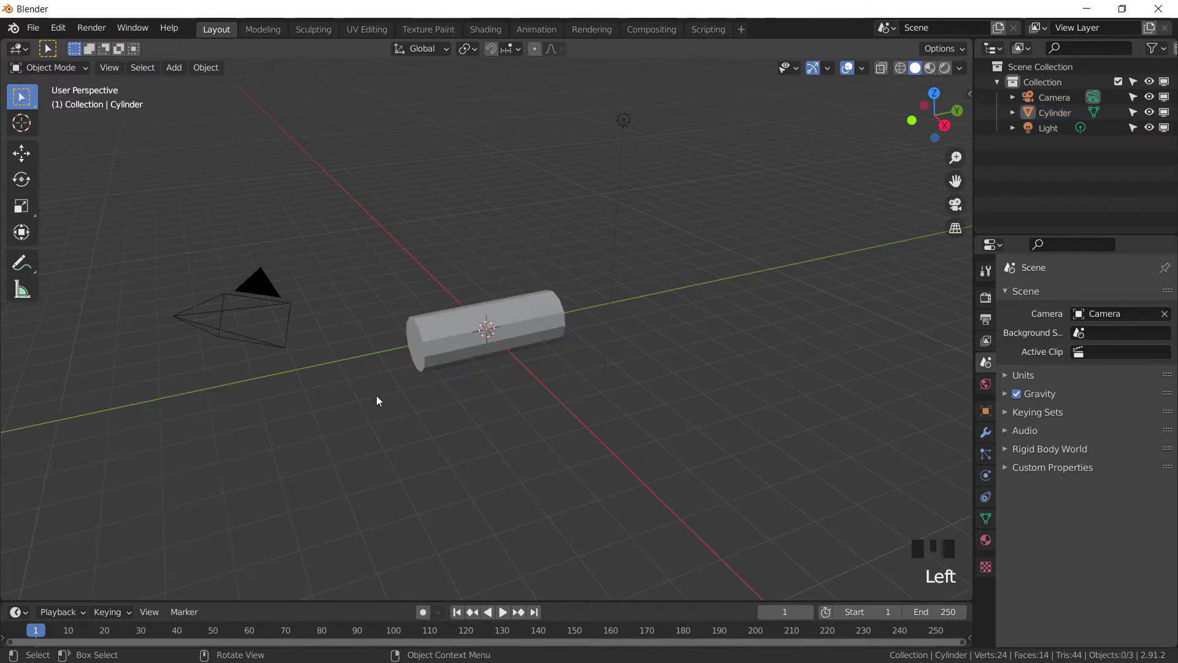
In Edit Mode, extrude the cylinder's end face on the positive Y side outward by about 0.24 m.
key(Tab)
middle_drag(562, 438, 446, 430)
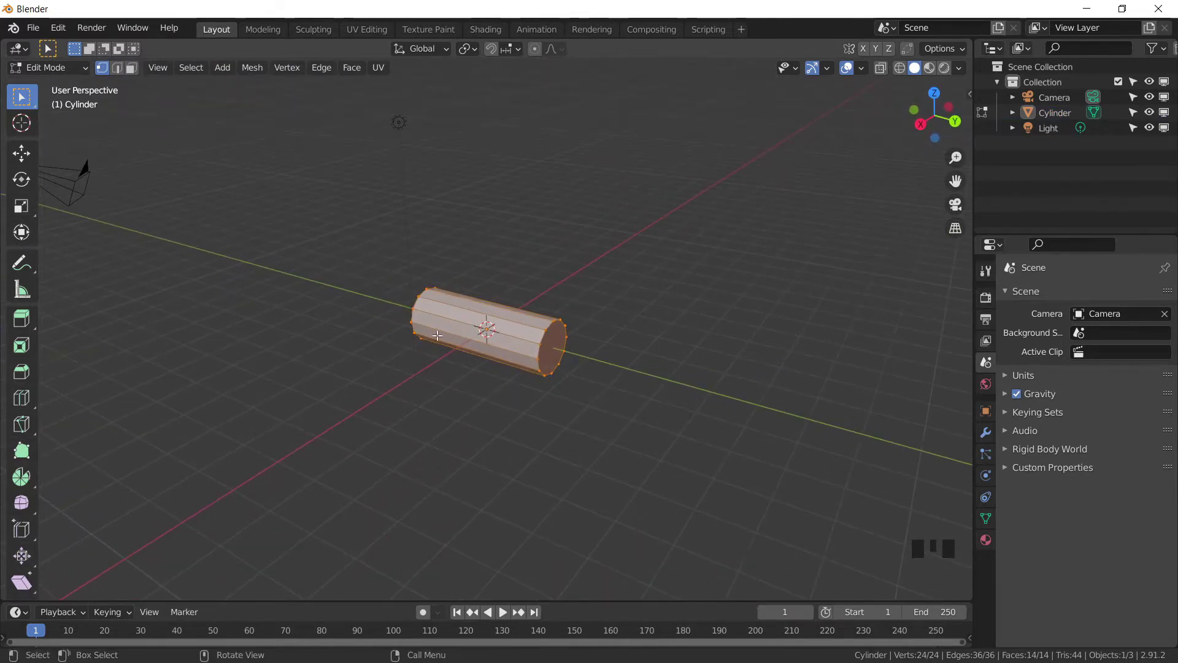
key(alt)
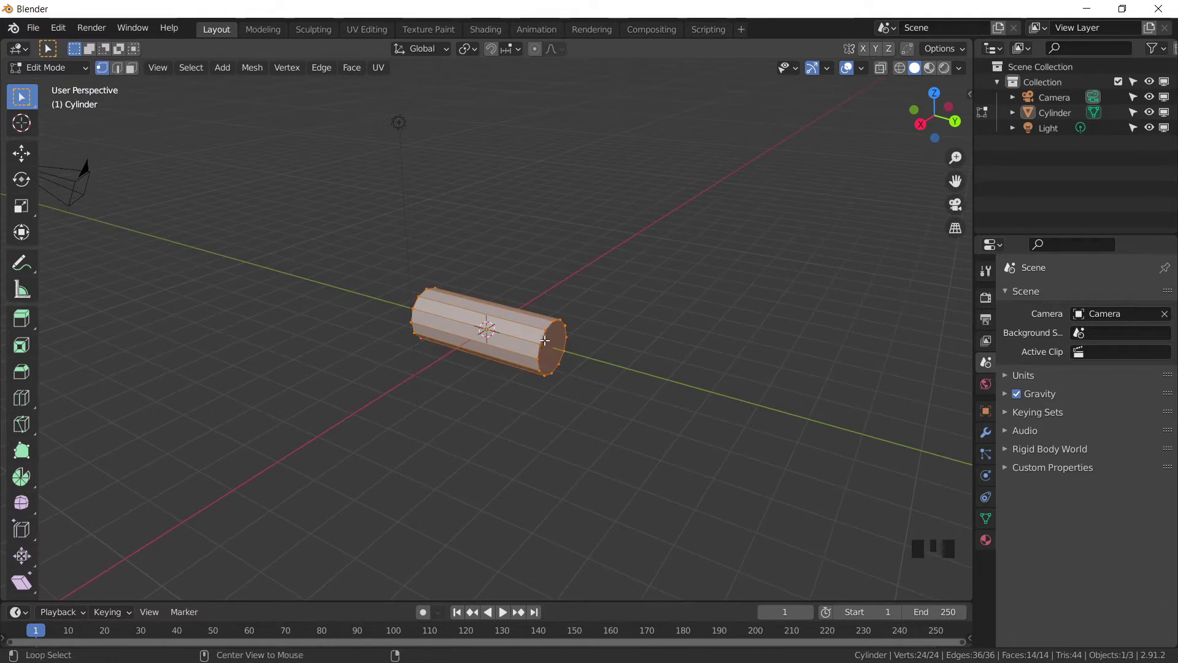
alt+click(543, 338)
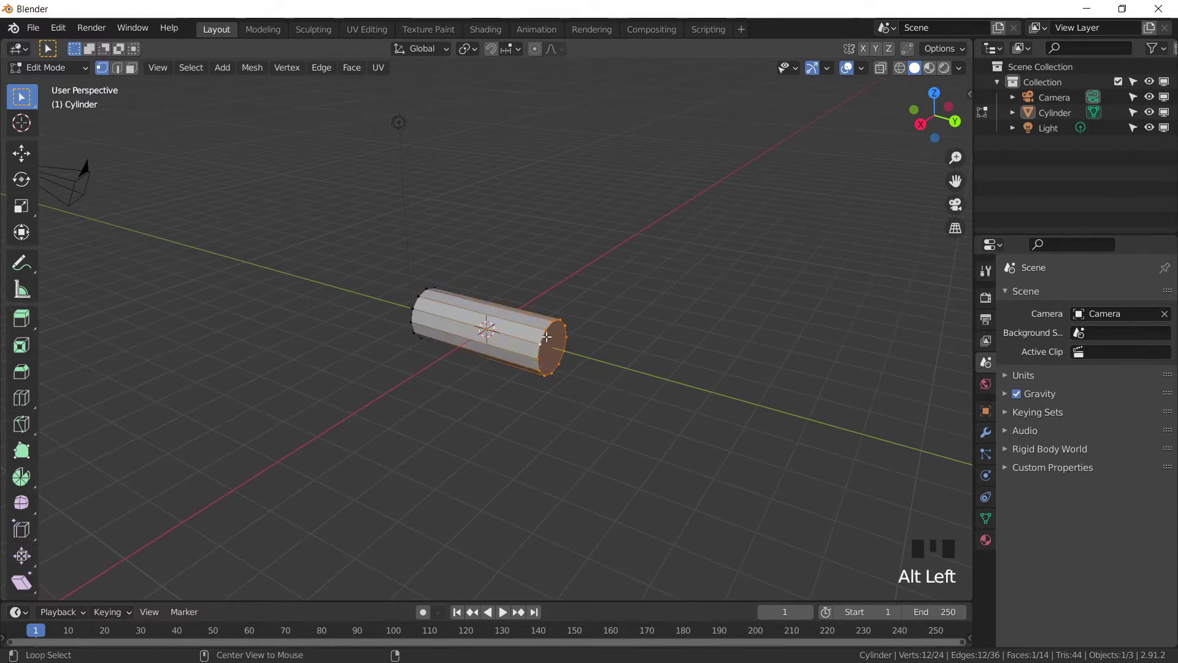
key(e)
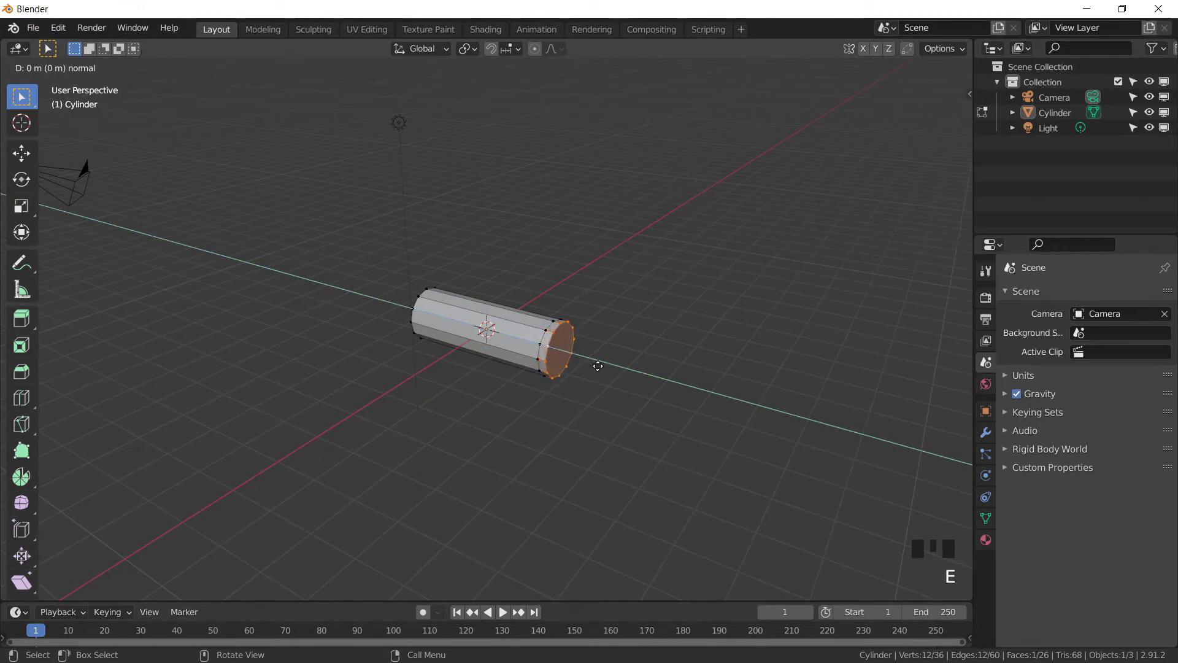
click(598, 365)
Extrude the same end face about 0.82 m further and scale it to about 0.222 to form a tapered tip.
key(e)
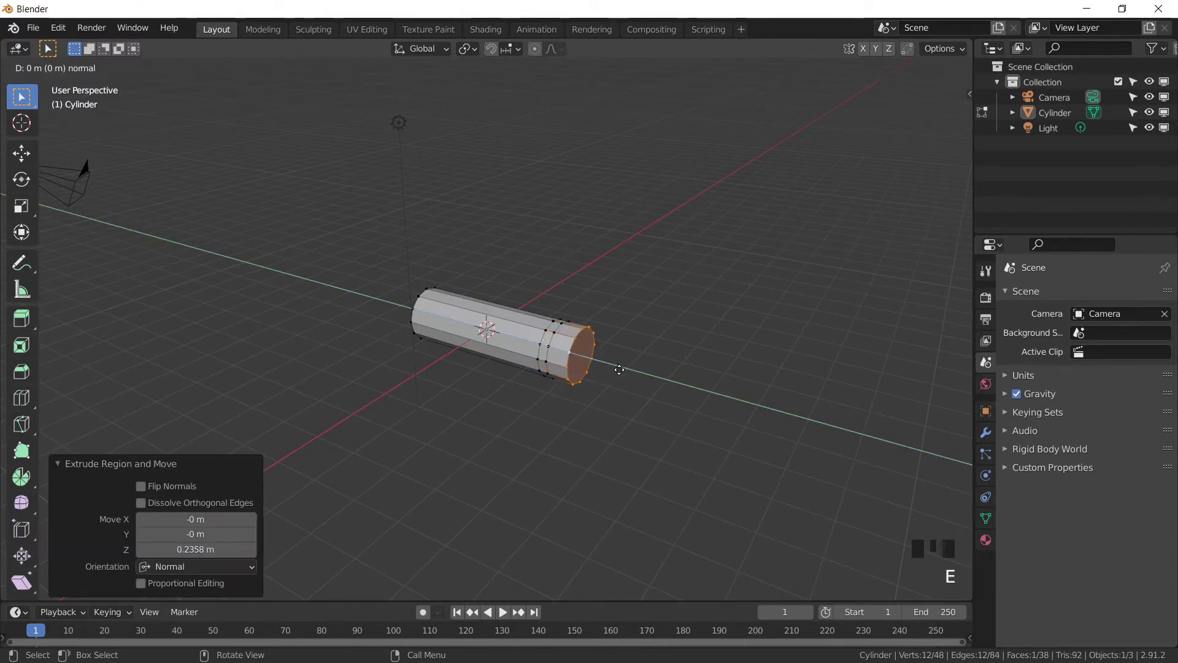
click(628, 371)
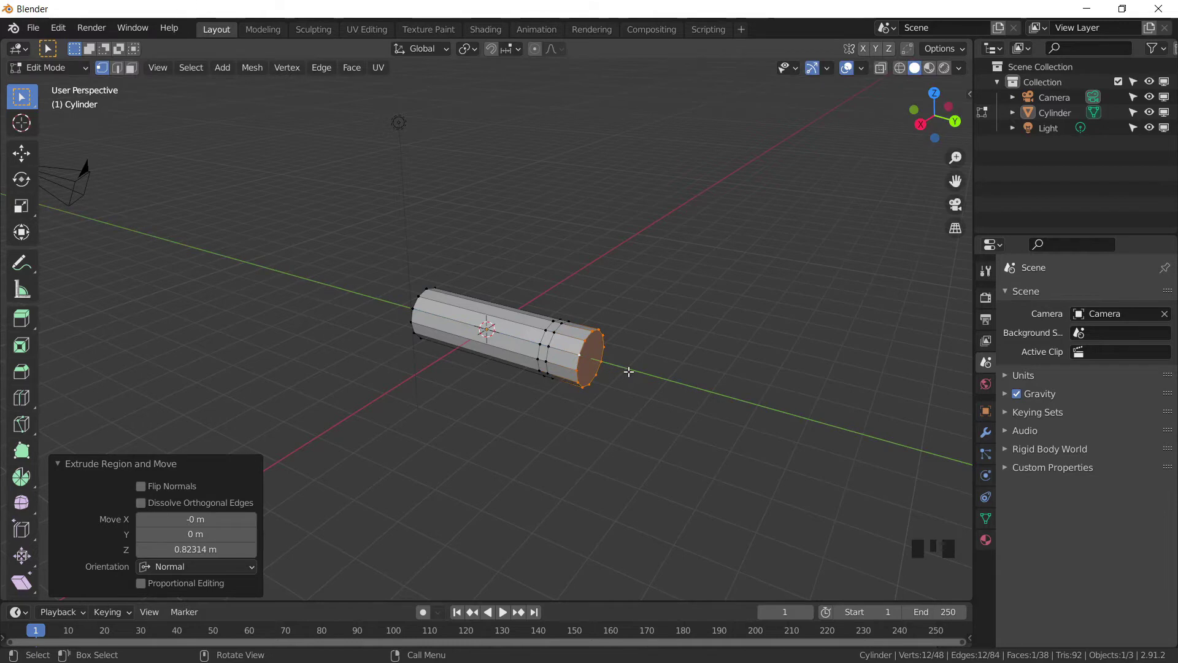
key(s)
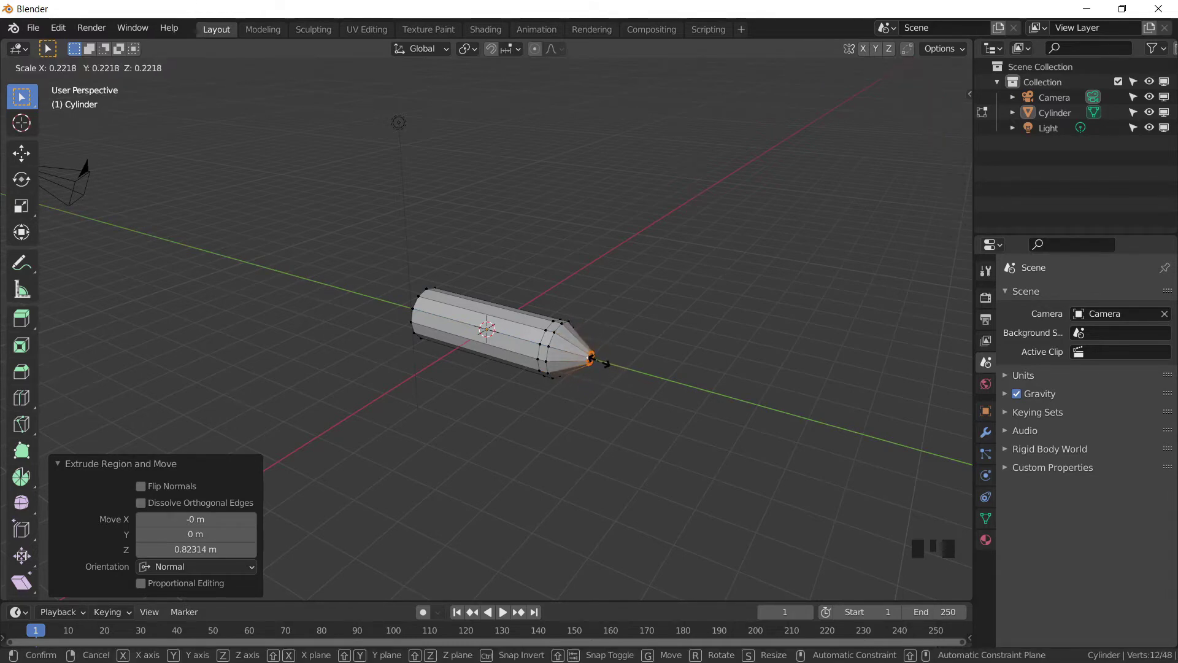
click(605, 363)
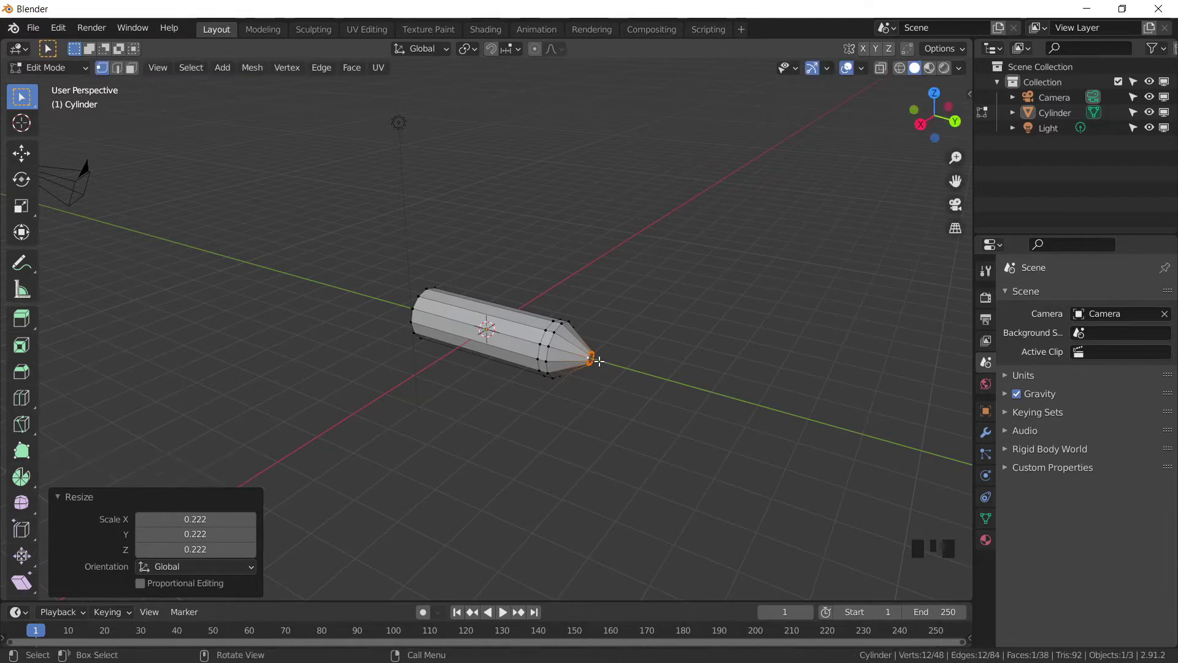
Add one loop cut around the tapered tip and slide it toward the cone's base with a factor of about 0.654.
middle_drag(521, 387, 573, 397)
key(ctrl+r)
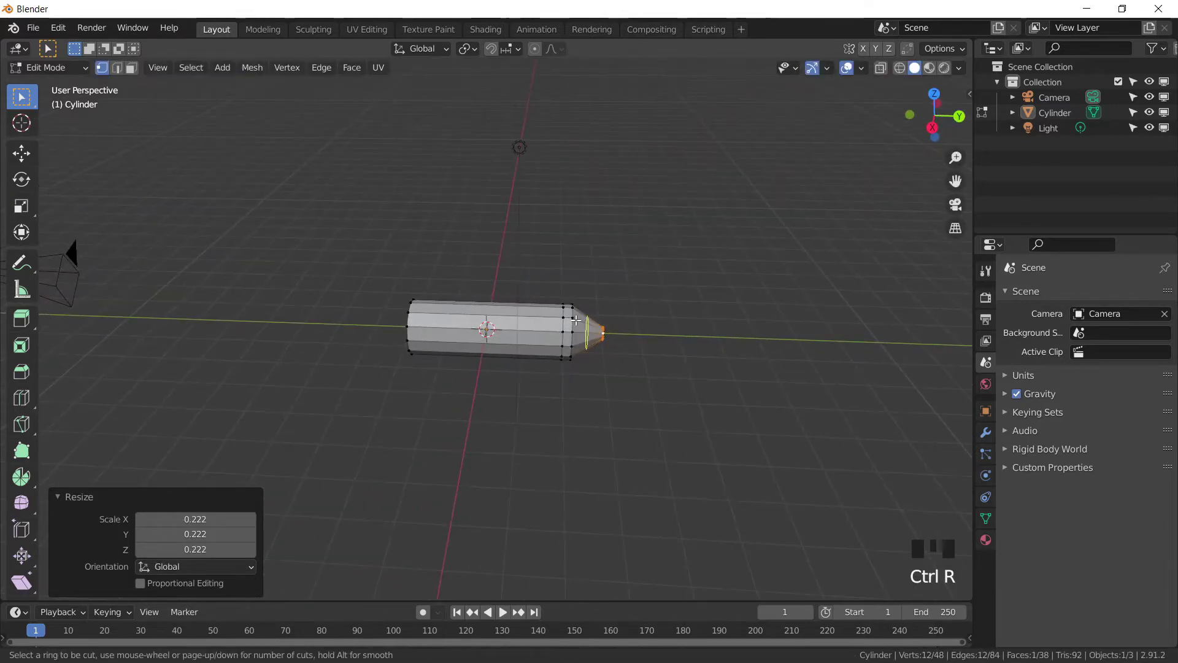
click(575, 320)
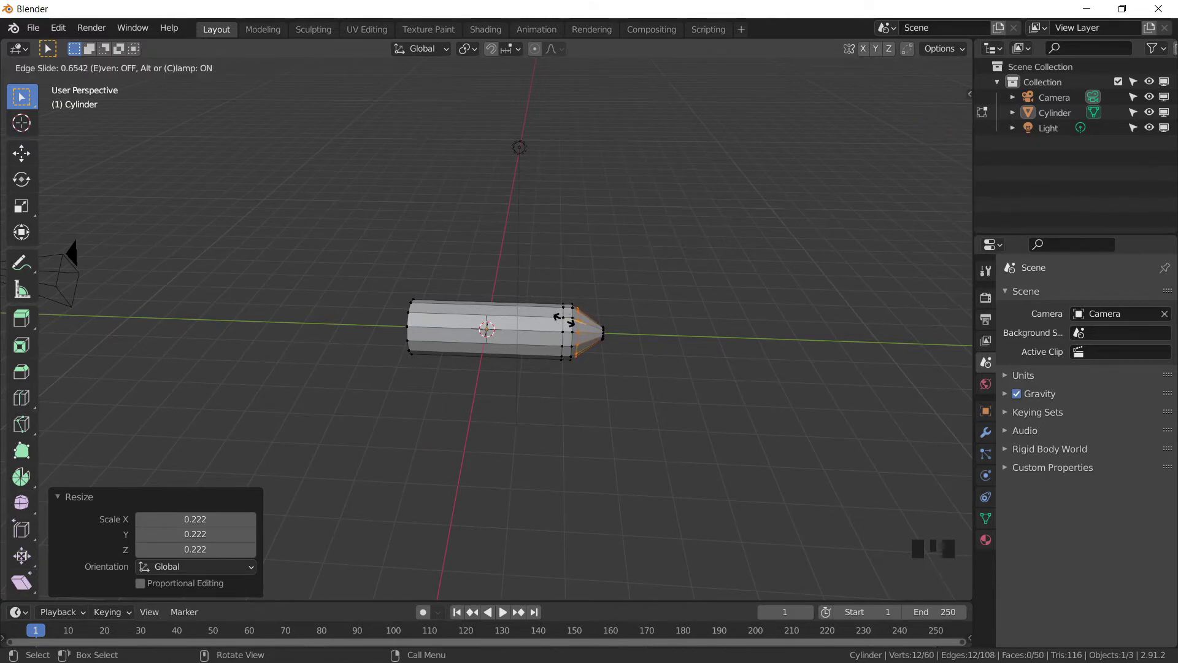
click(565, 320)
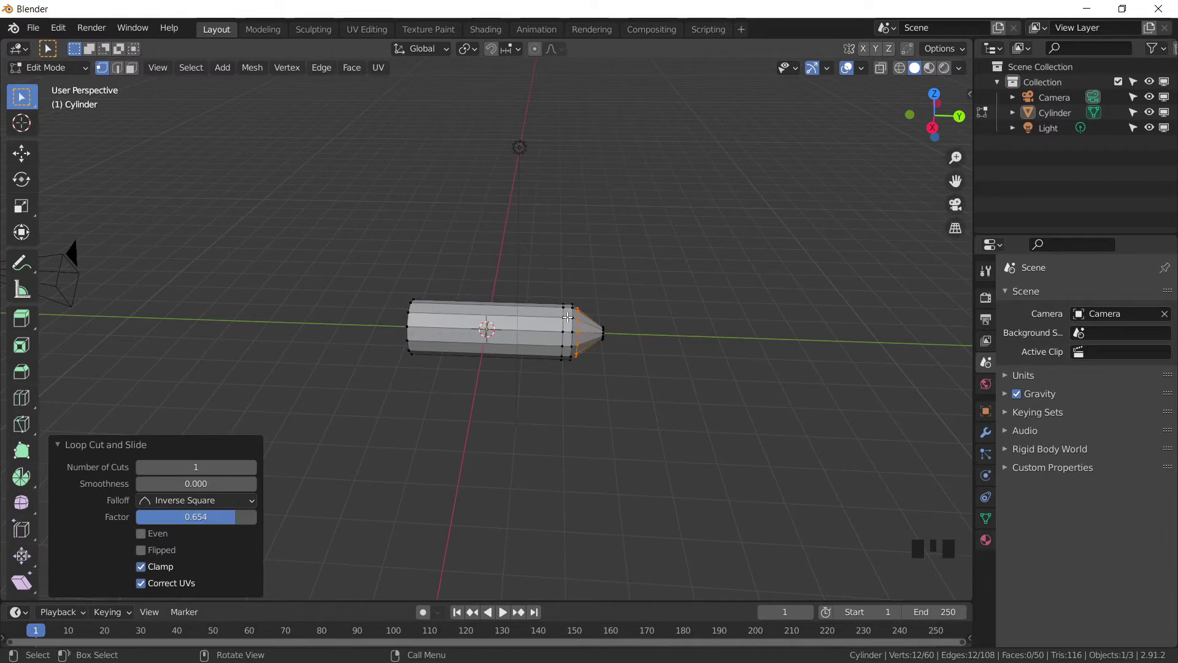
Add one loop cut in the narrow band behind the cone, with a slide factor of about -0.14.
key(ctrl)
key(ctrl+r)
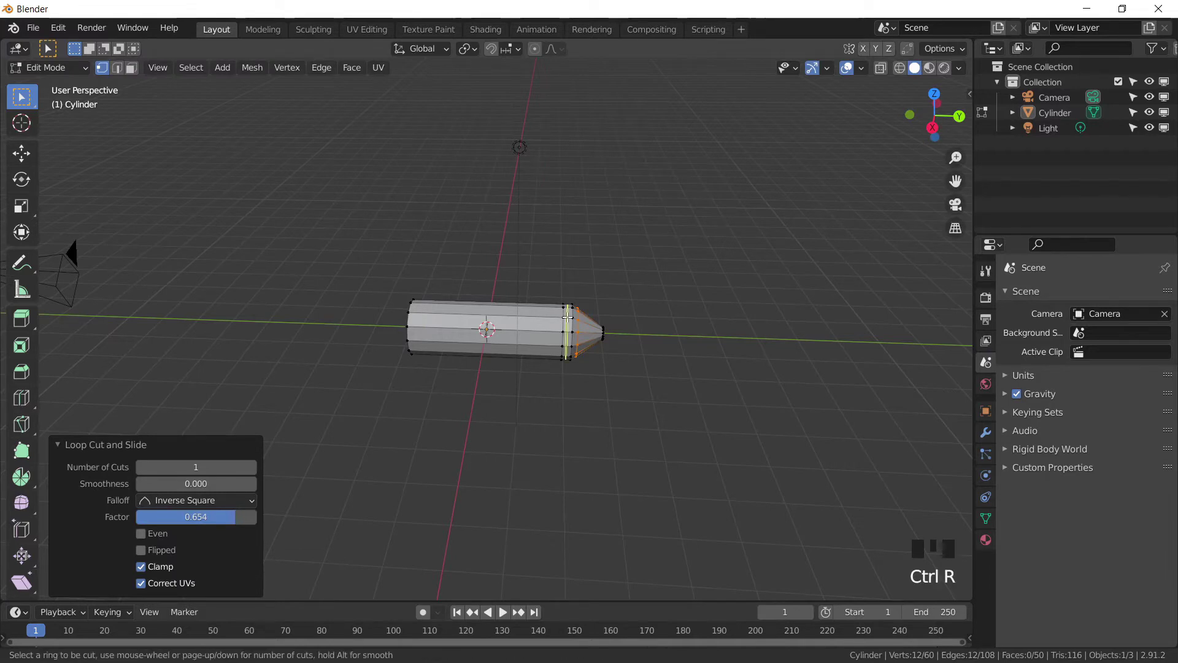
click(567, 316)
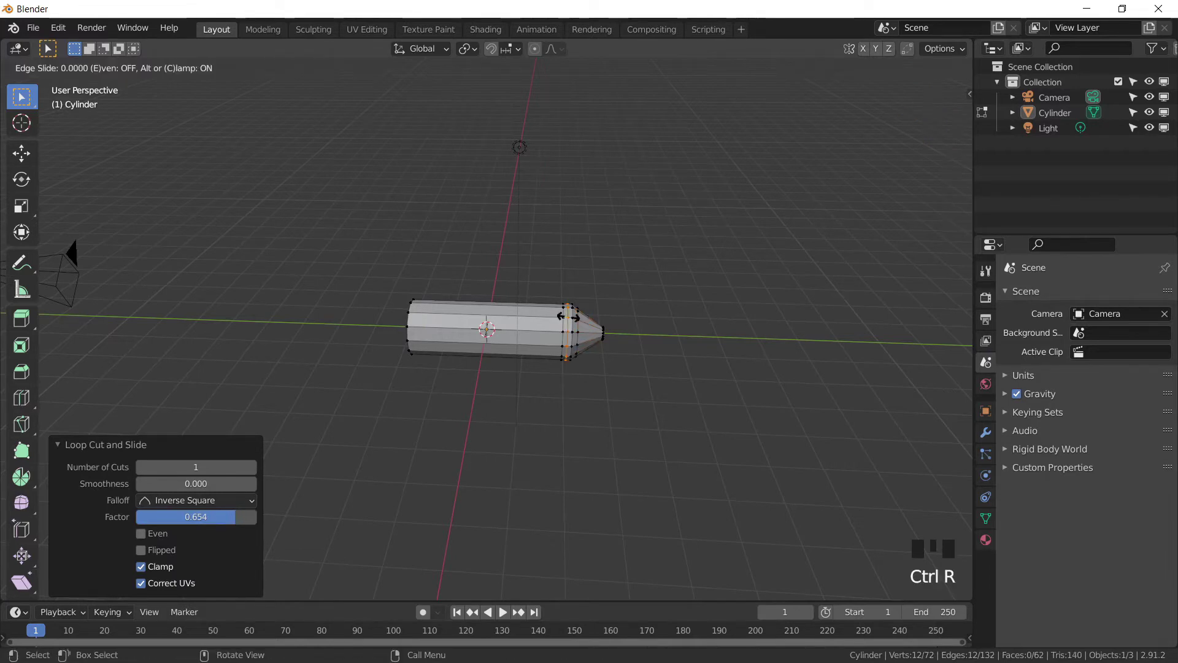
click(570, 317)
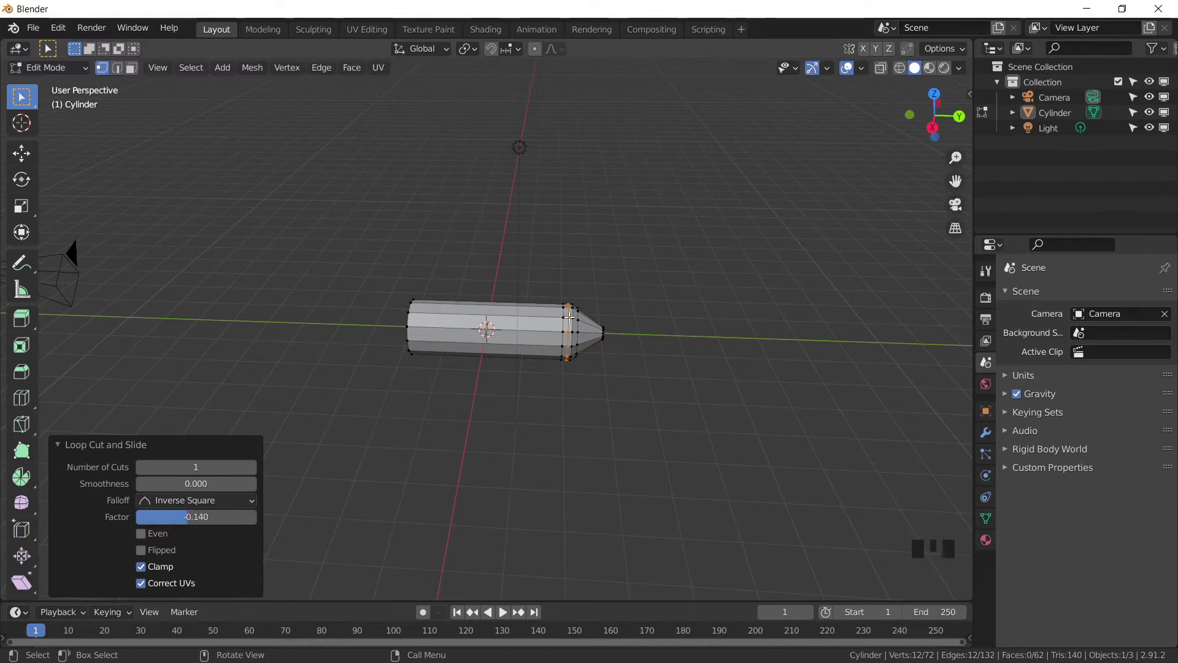
Extrude the flat end face opposite the tip by about 0.31 m and bevel its edges by about 0.233 m.
middle_drag(328, 369, 436, 359)
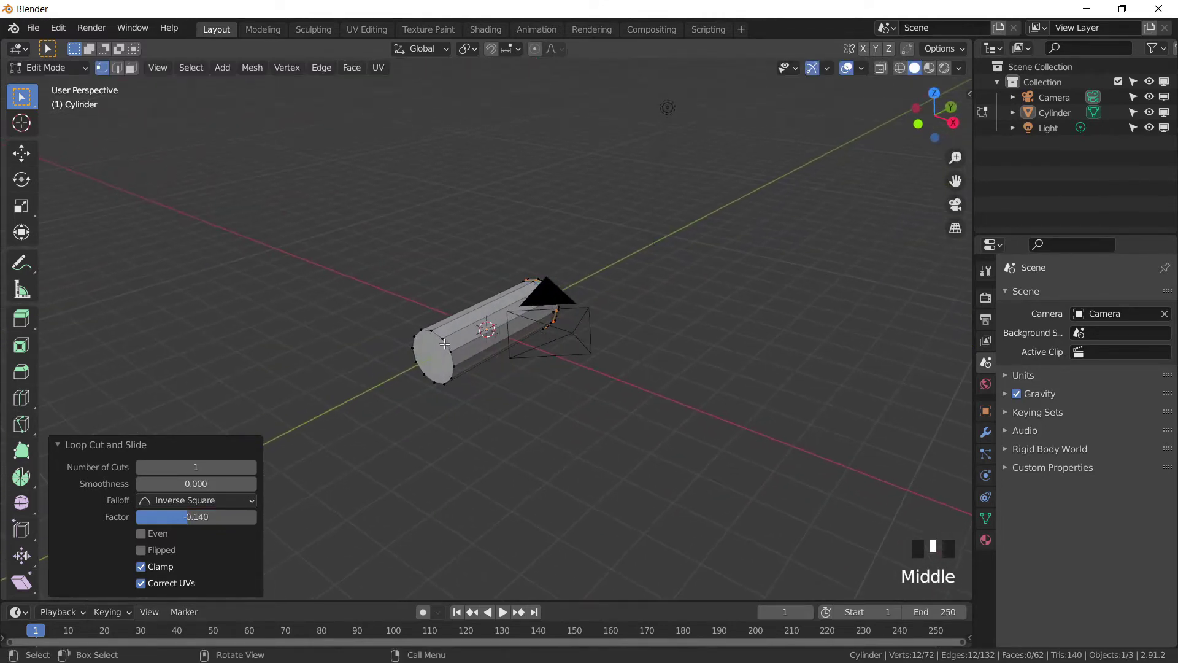
alt+click(444, 346)
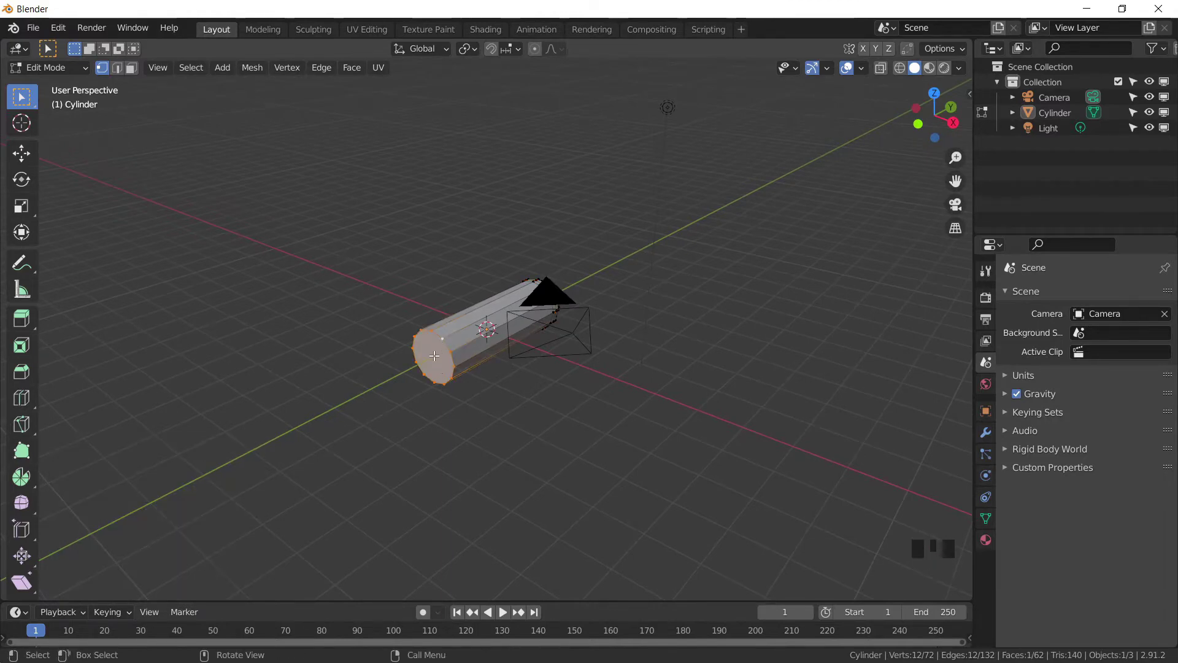
key(e)
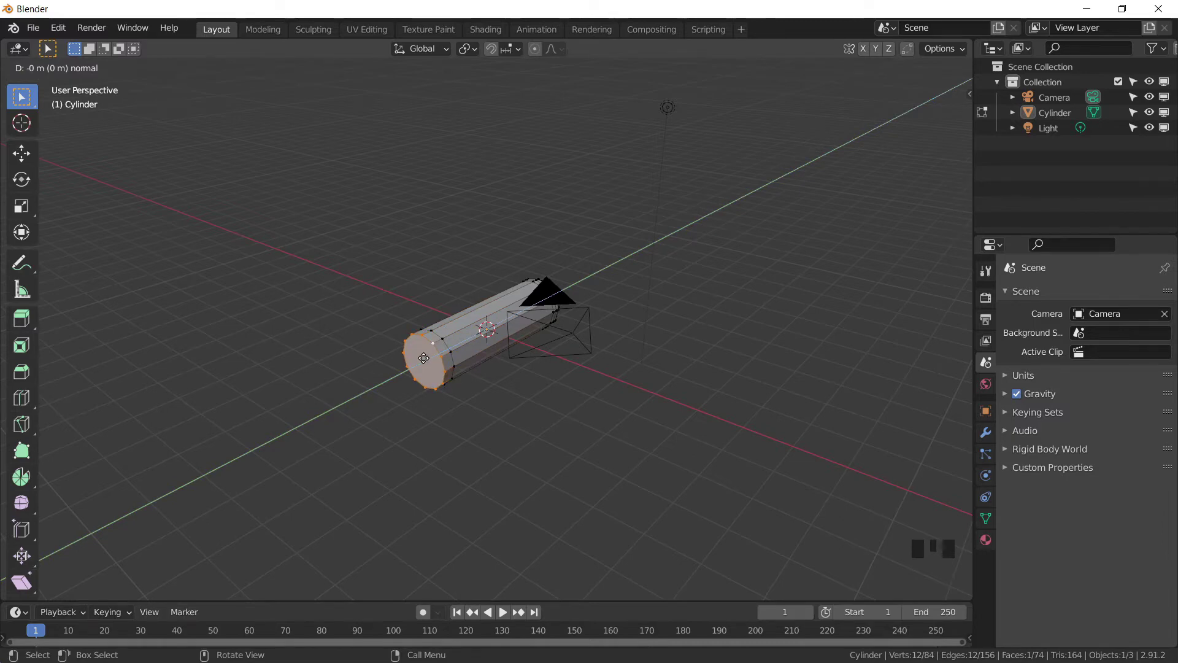
click(423, 358)
key(ctrl+b)
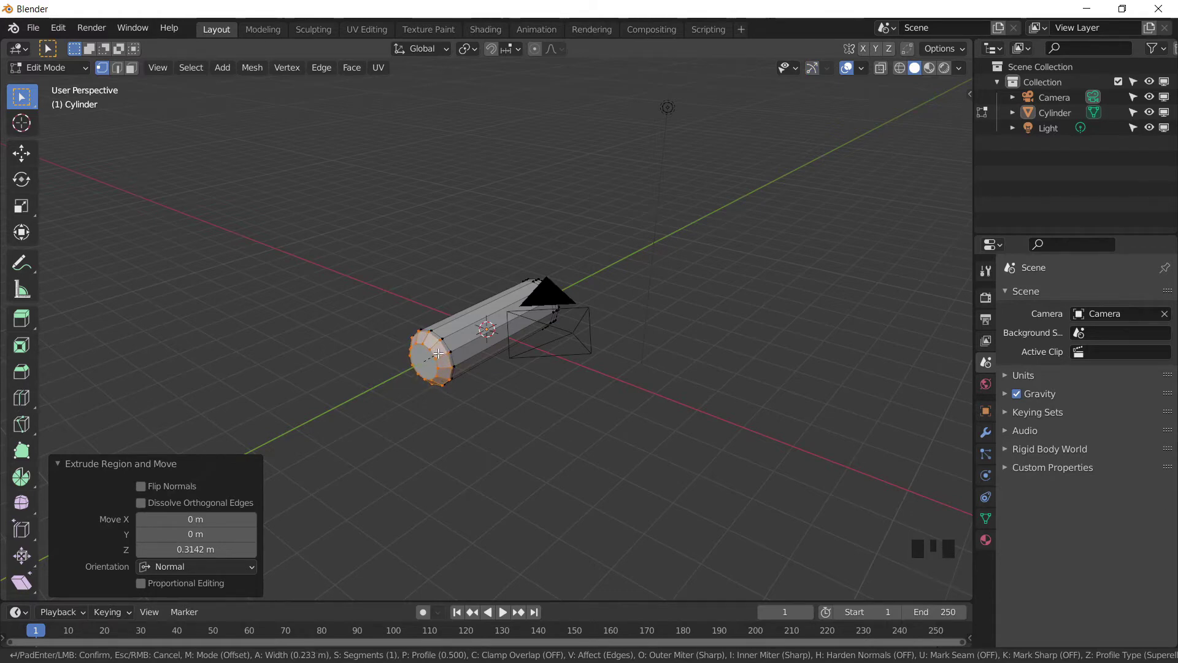
click(438, 354)
Scale the middle edge loop of the narrow band behind the cone to about 0.909 to form a groove.
middle_drag(504, 417, 369, 420)
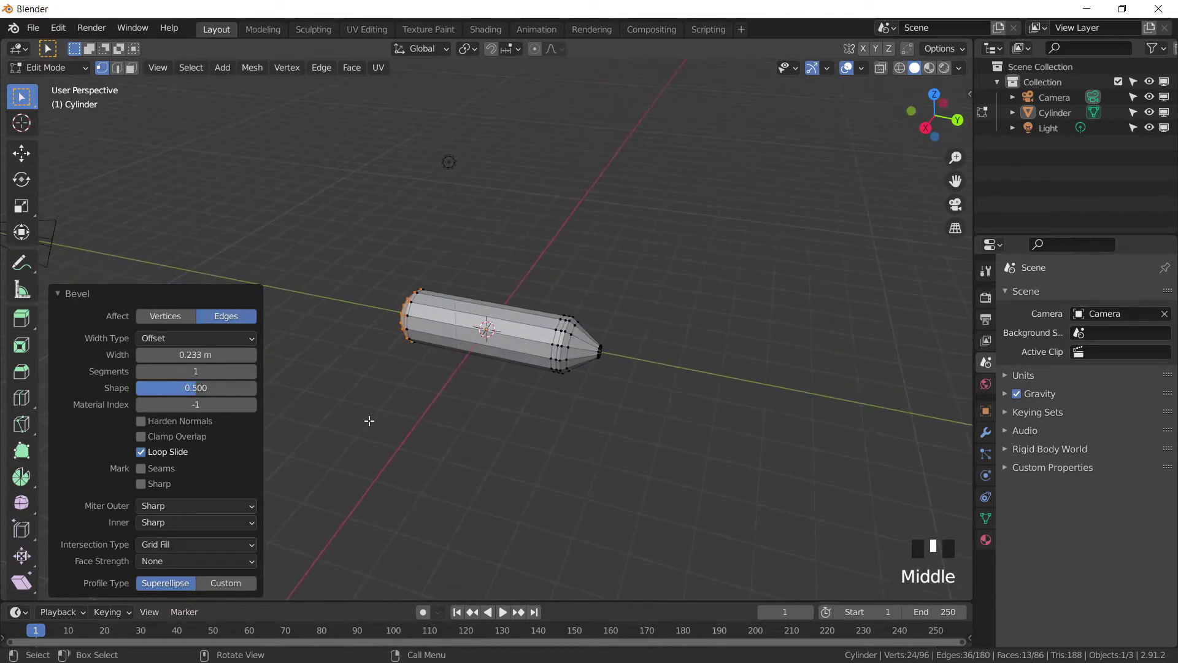
scroll(577, 396, up, 4)
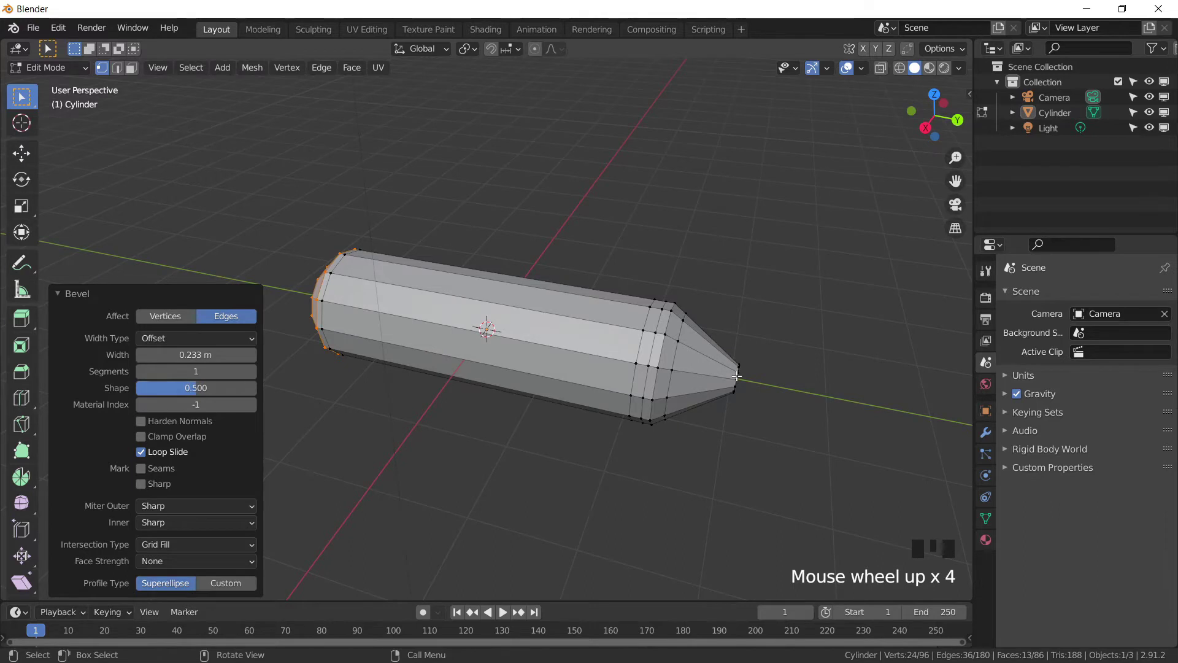
alt+click(651, 351)
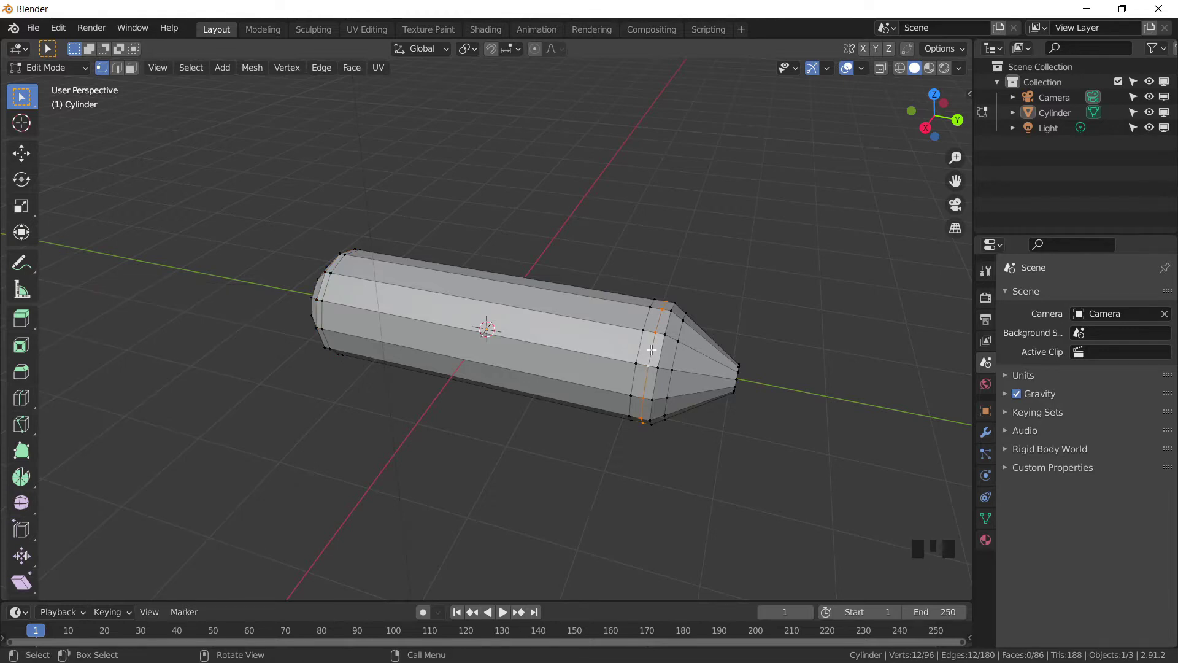
key(s)
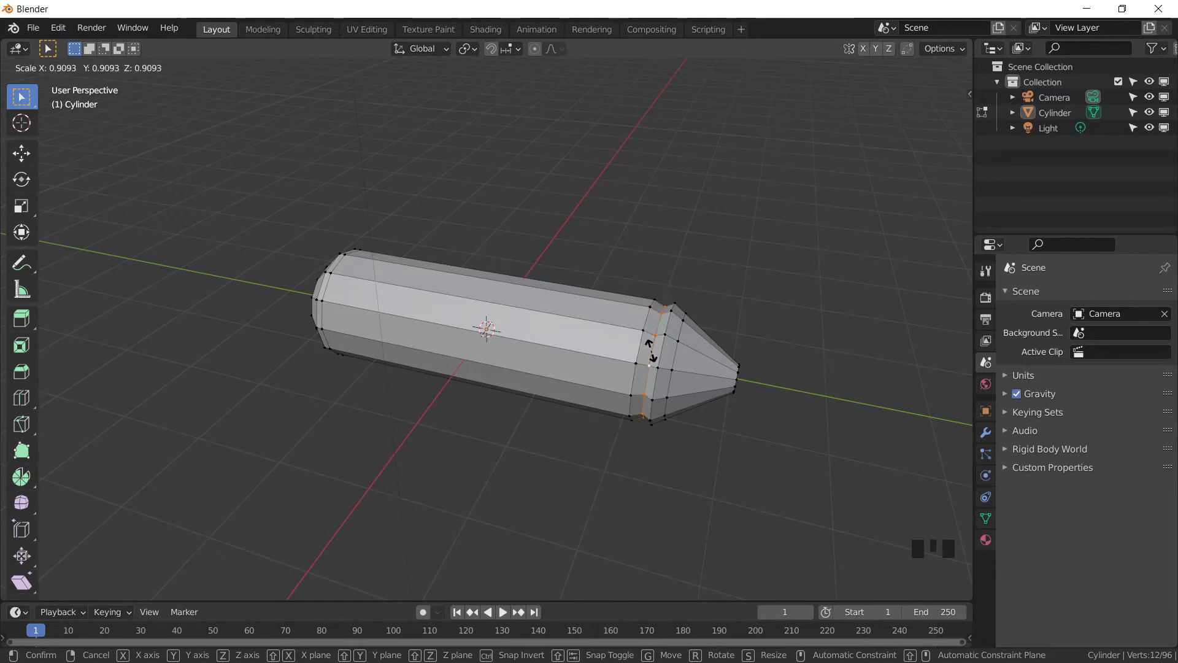
click(652, 351)
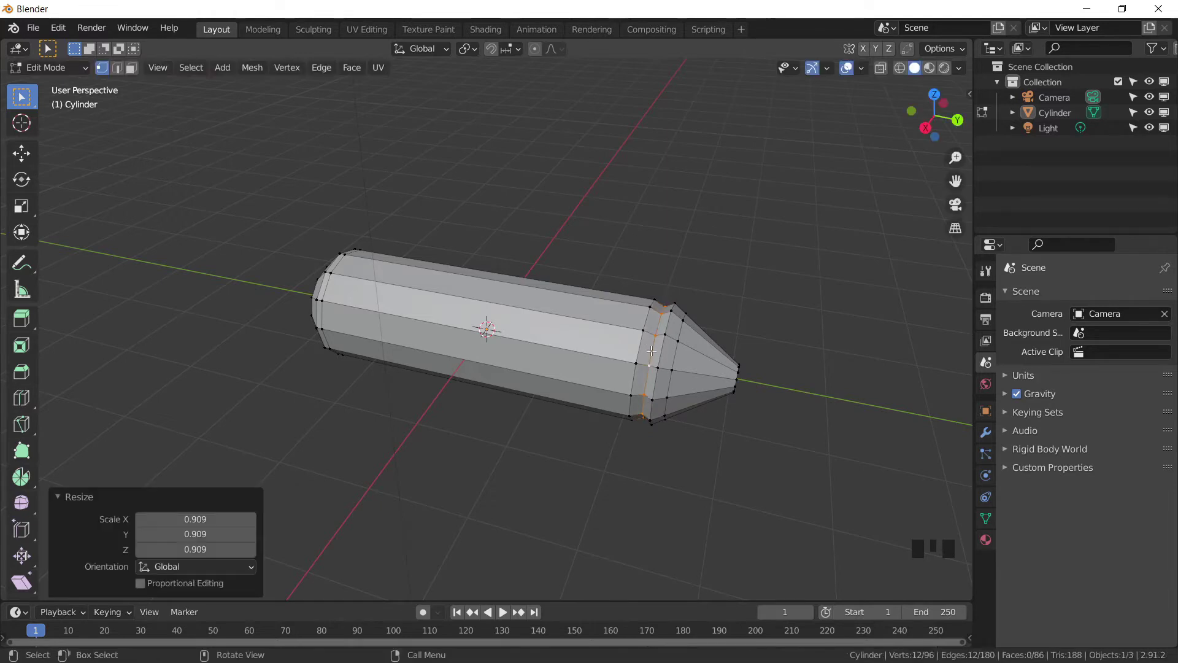
Bevel the edge loop at the cone's tip by about 0.108 m with one segment and deselect everything.
alt+click(737, 381)
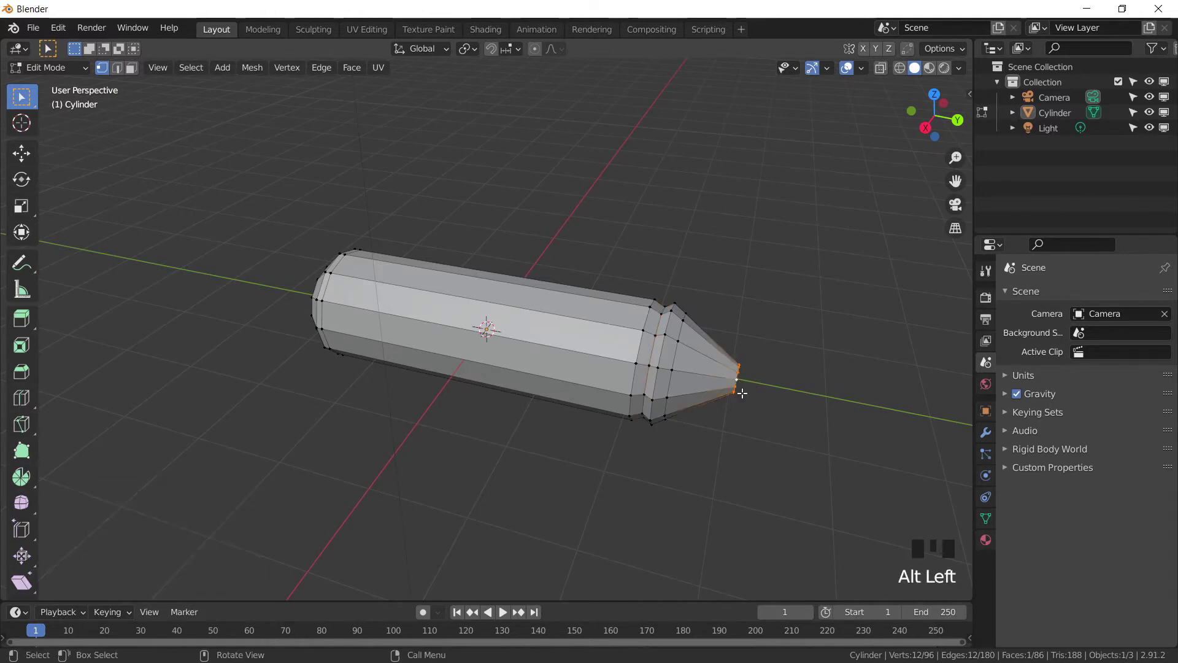
key(ctrl+b)
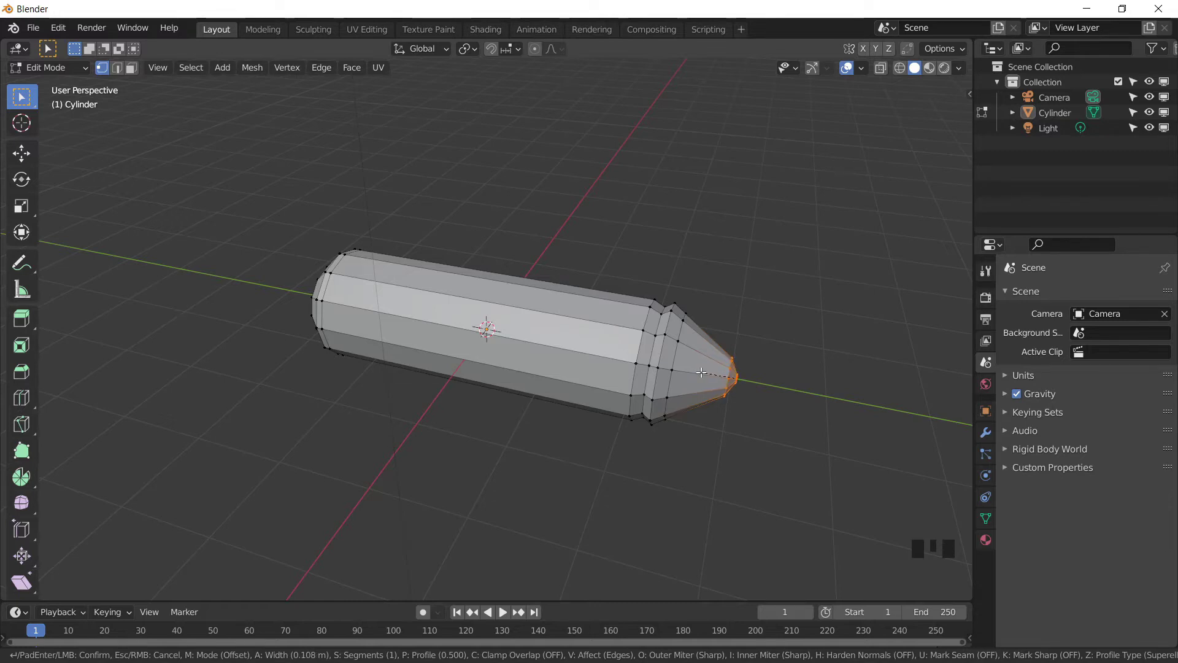
click(702, 373)
middle_drag(749, 441, 777, 431)
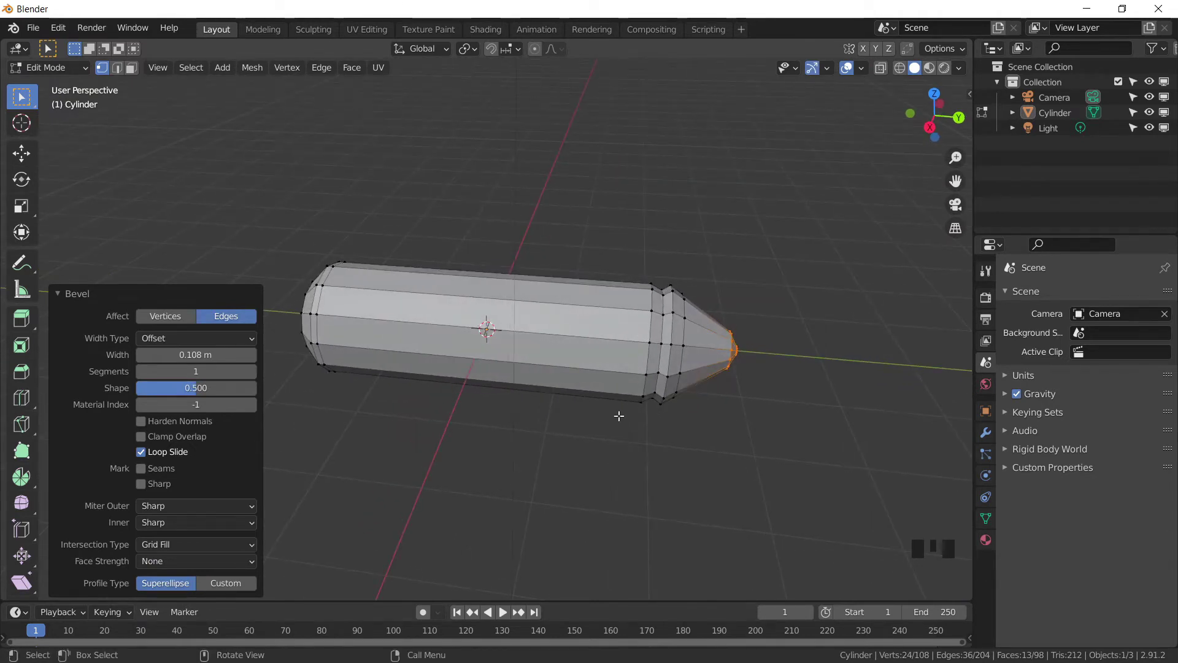
key(a)
key(a)
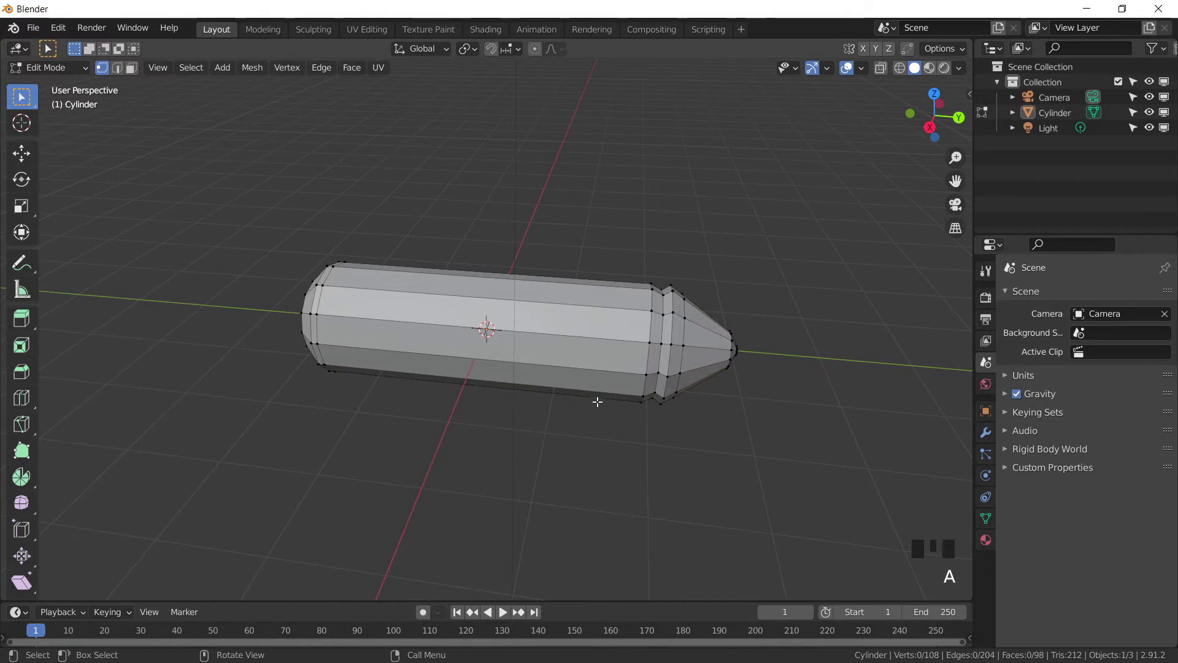
Add a Subdivision Surface modifier to the cylinder.
click(985, 433)
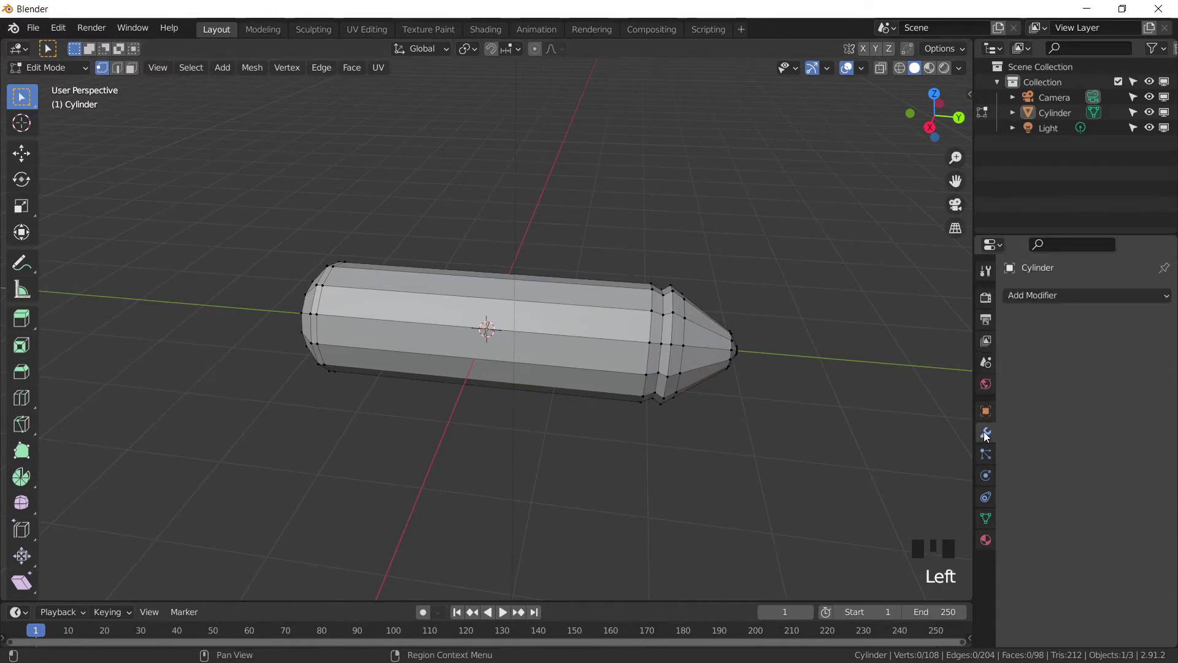
click(1055, 297)
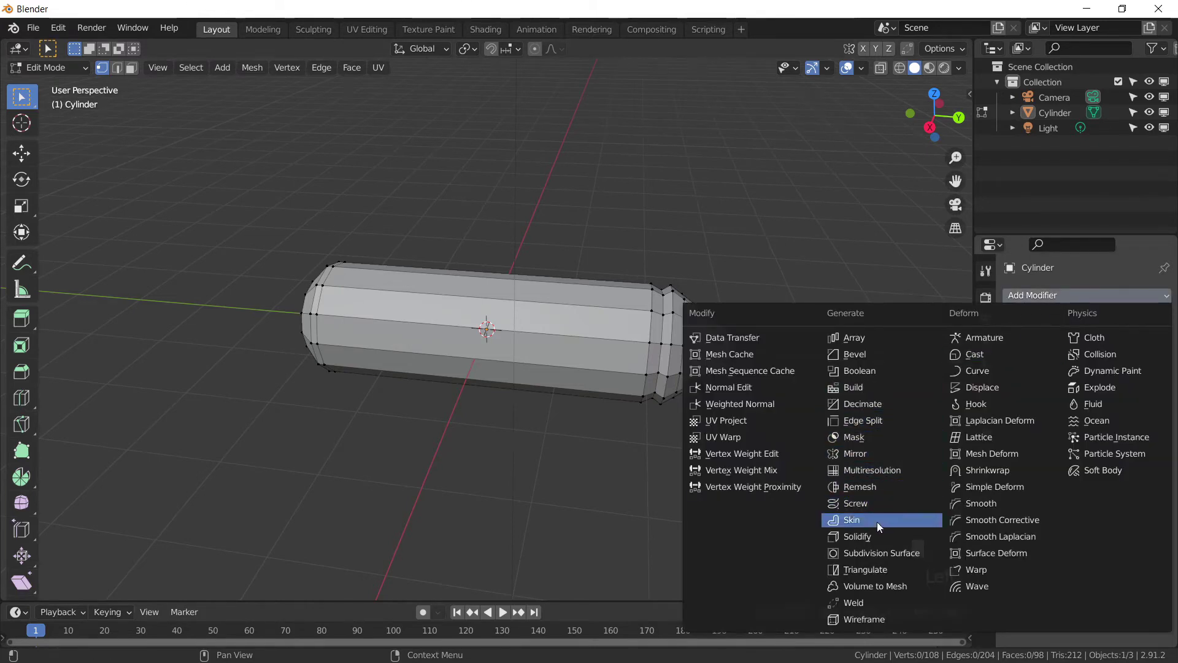
click(878, 552)
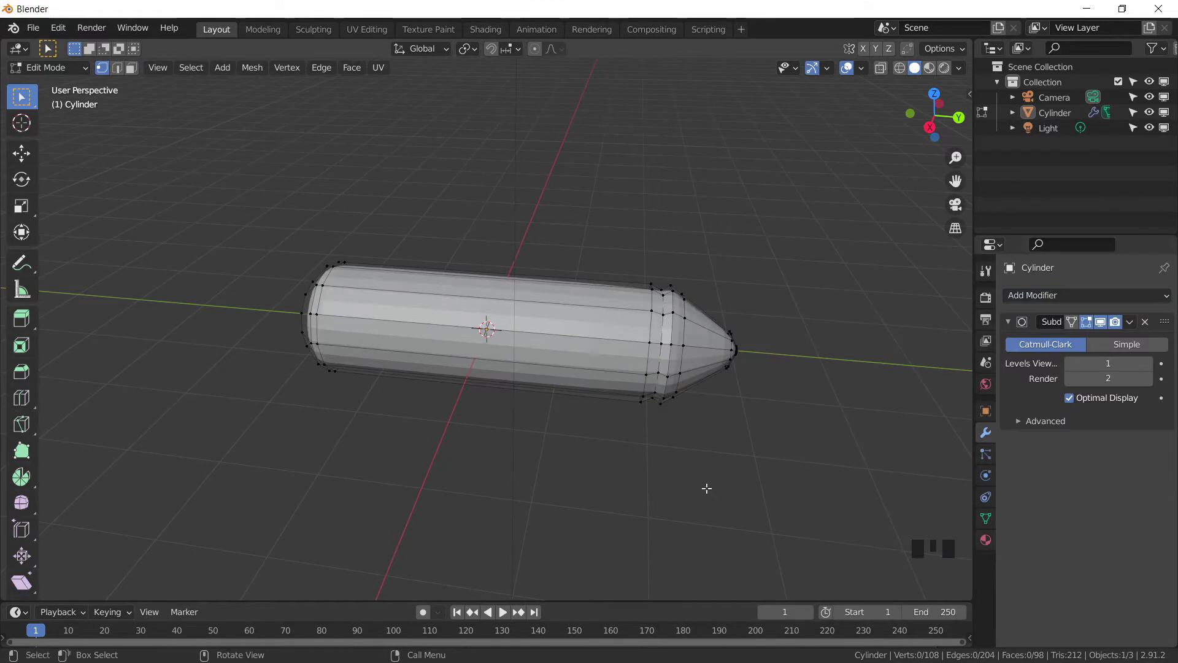
Merge all of the cylinder's vertices by distance, recalculate its normals to face outward and return to Object Mode.
key(a)
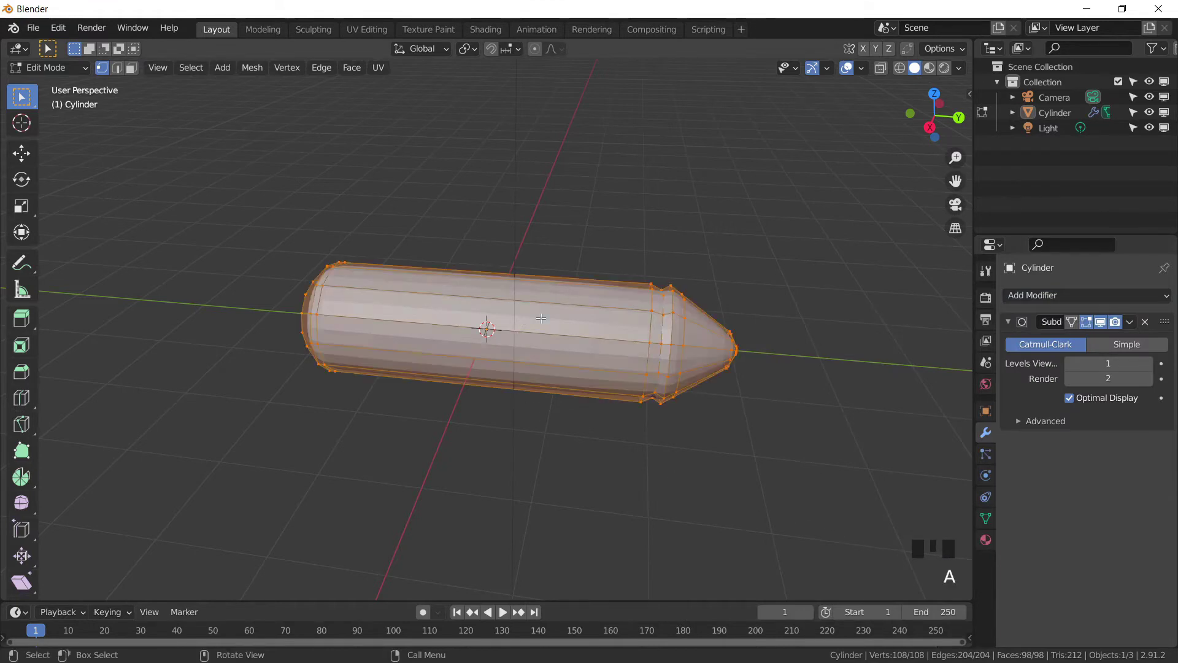
right_click(561, 319)
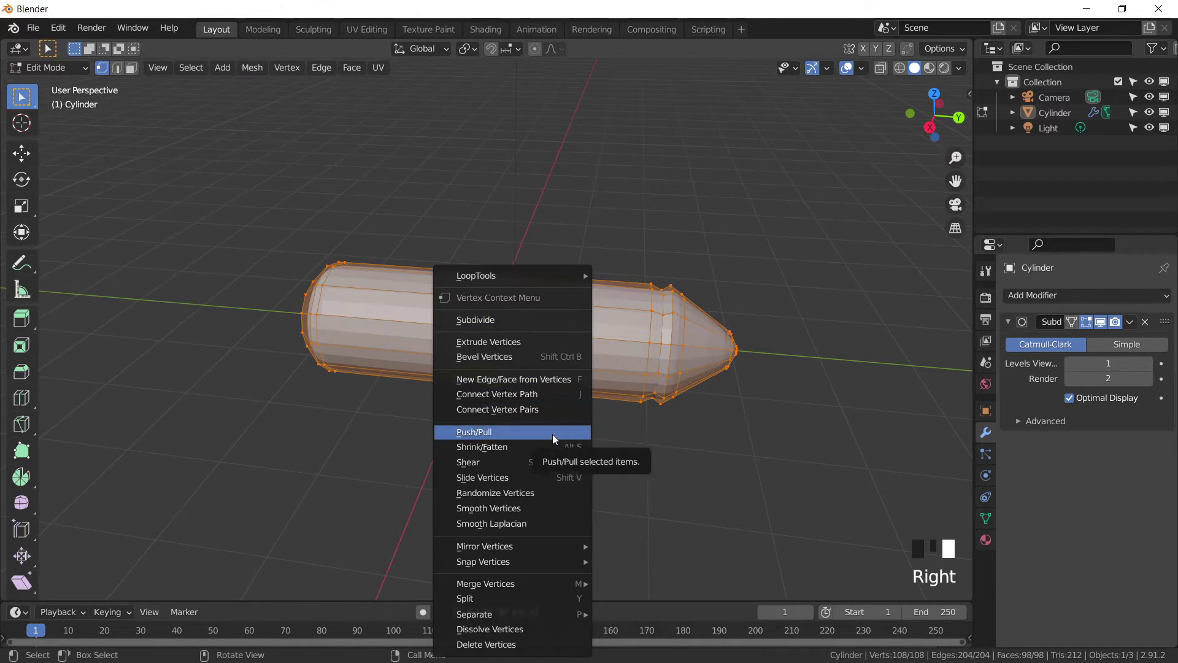
mouse_move(572, 585)
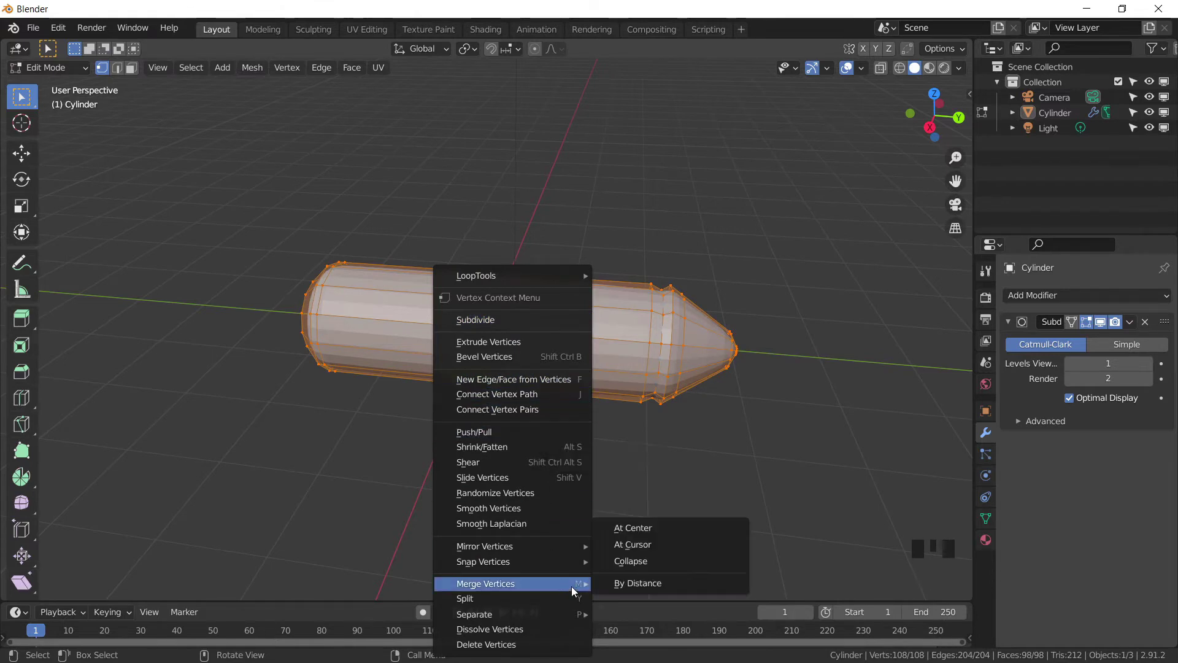
click(632, 584)
key(shift+n)
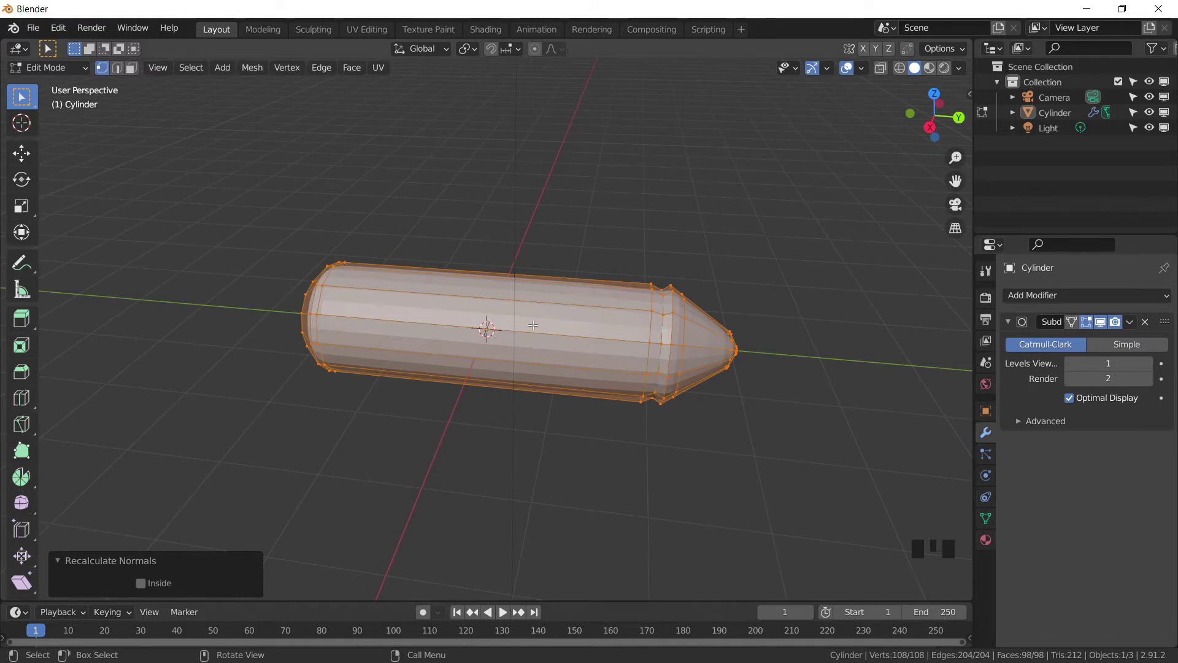
key(Tab)
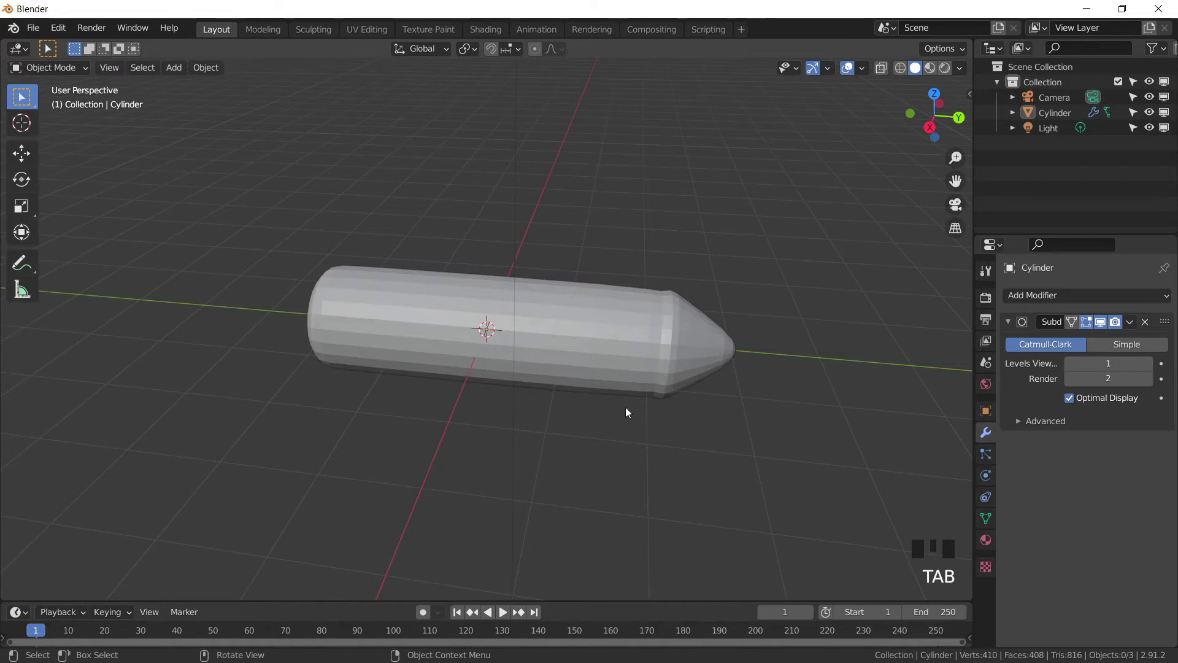
Export the model as Wavefront OBJ, overwriting crayon.obj in the HitFilm Express blender folder.
mouse_move(592, 407)
middle_down()
mouse_move(694, 385)
mouse_move(591, 398)
middle_up()
key(ctrl+F6)
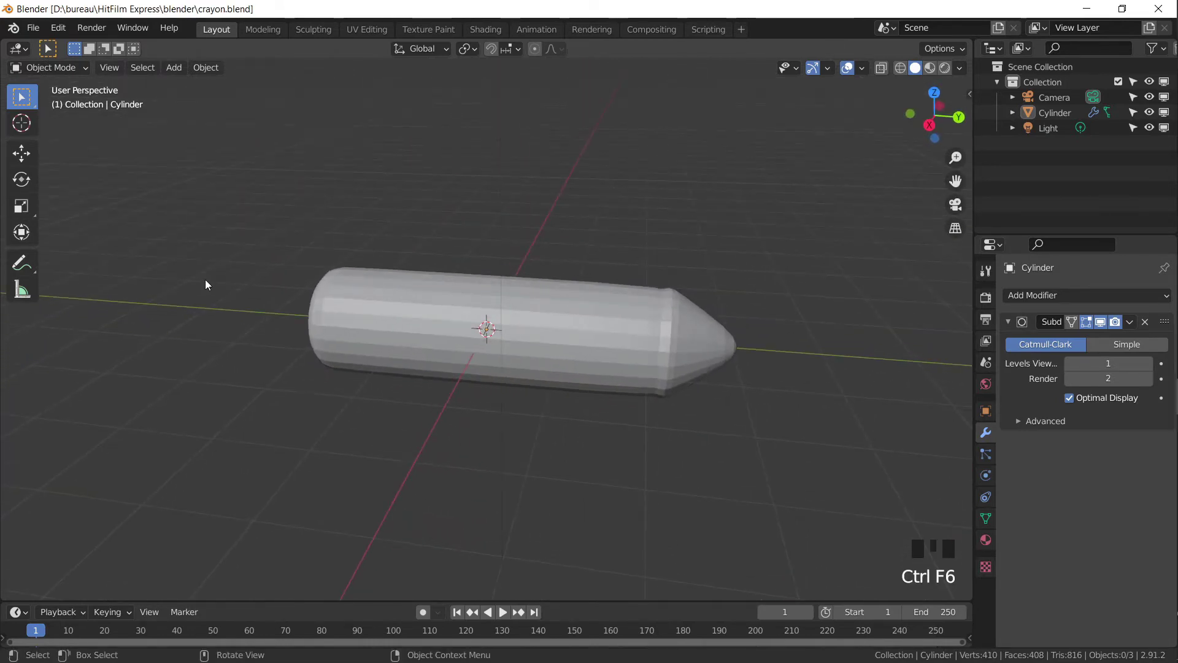
click(34, 29)
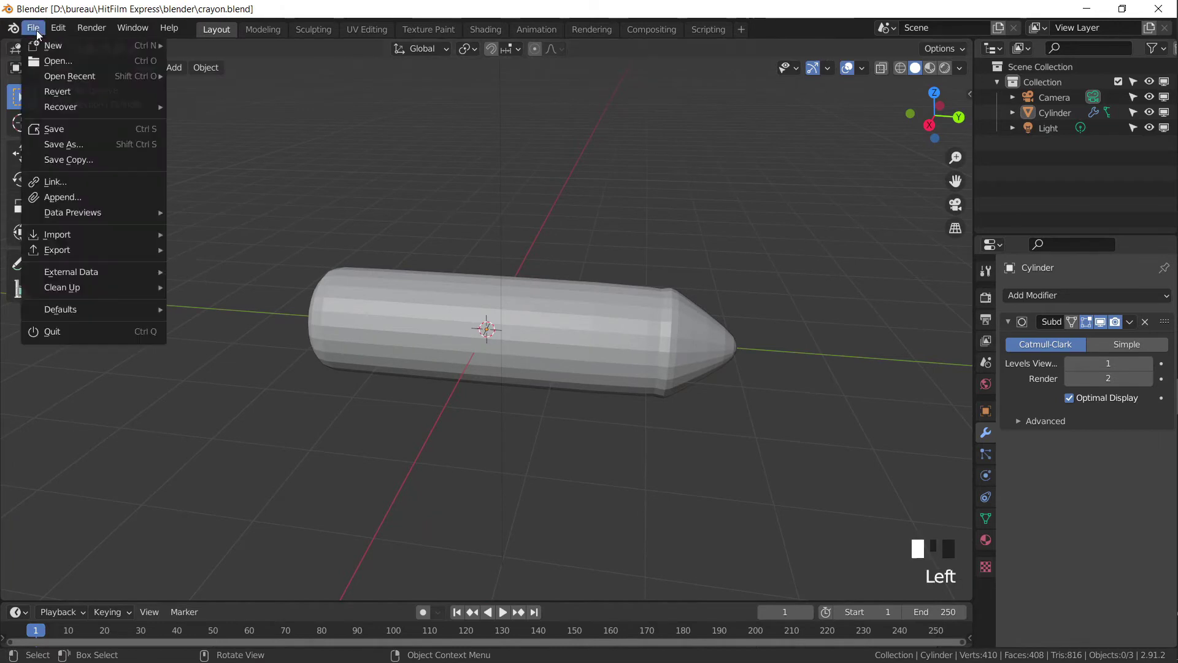
mouse_move(97, 253)
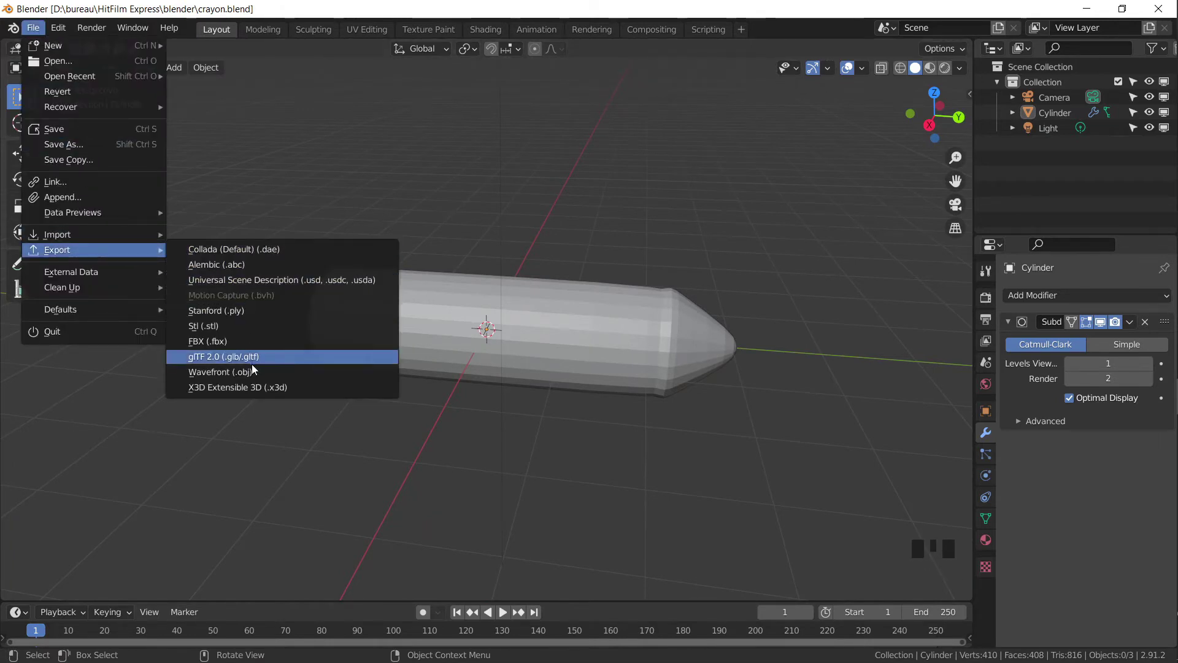
click(223, 373)
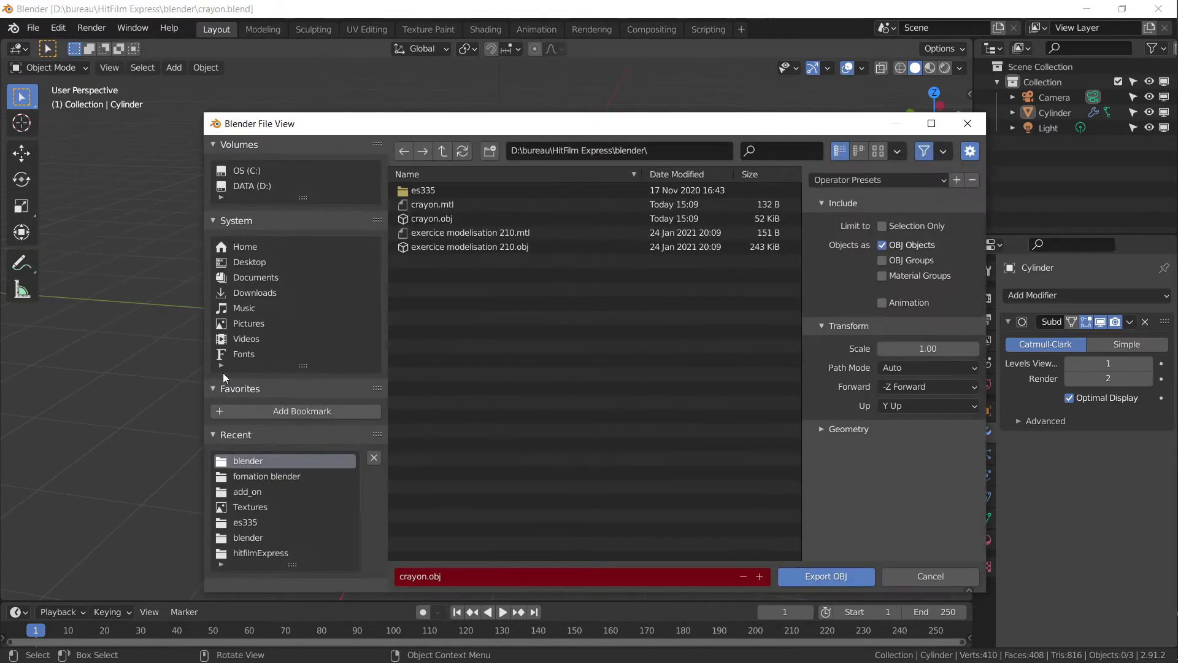
click(432, 220)
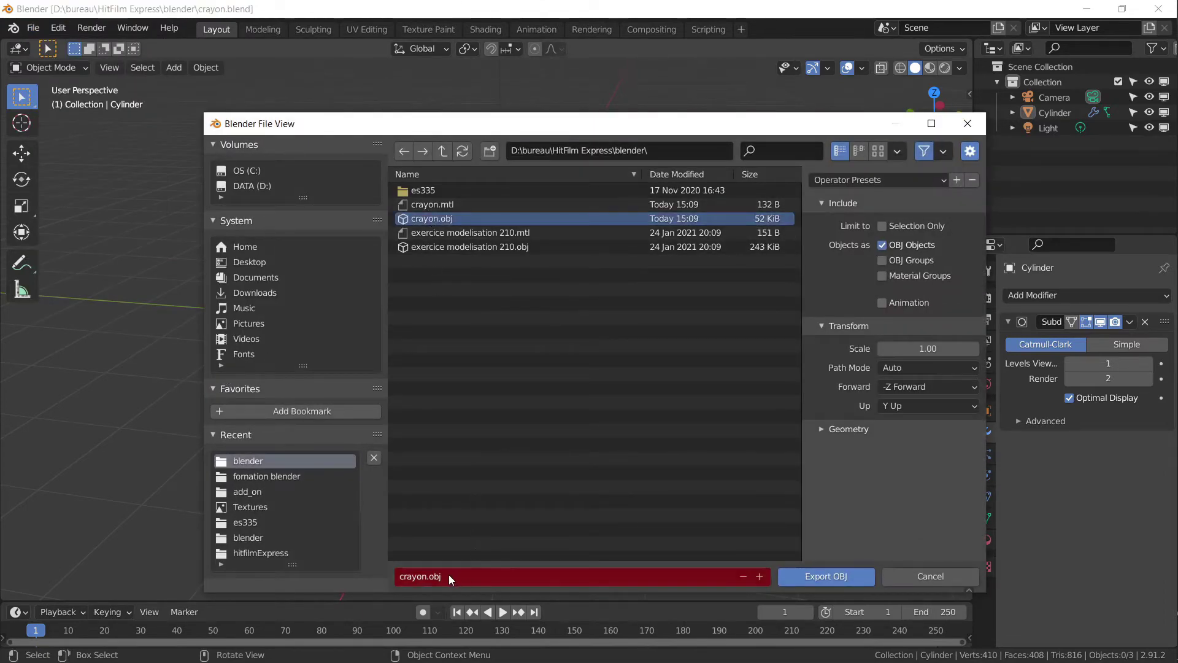
click(807, 577)
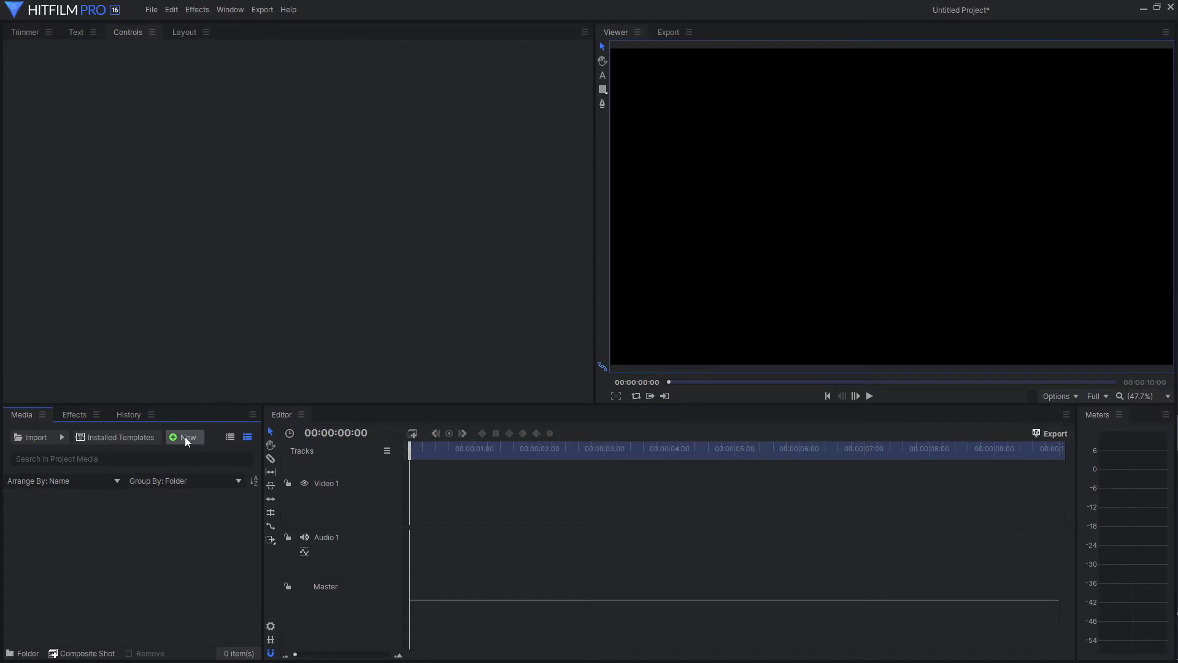
Switch to HitFilm Pro and create a 1080p, 30 fps composite shot named SOURCE with a duration of 5 seconds.
click(185, 436)
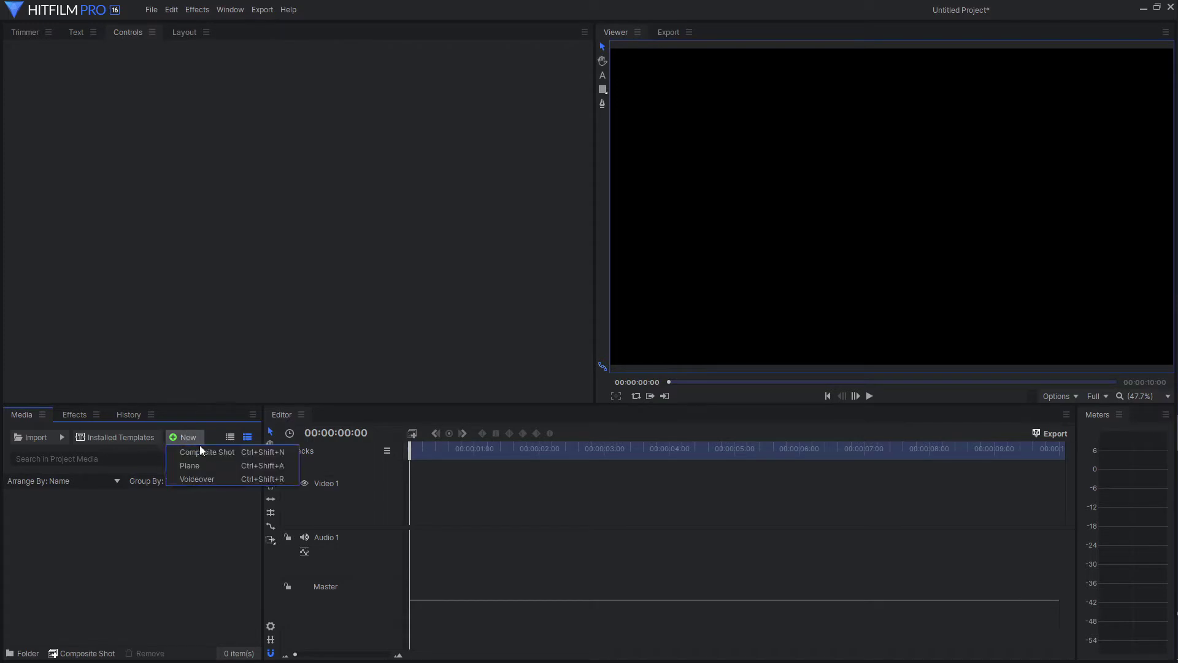
click(205, 449)
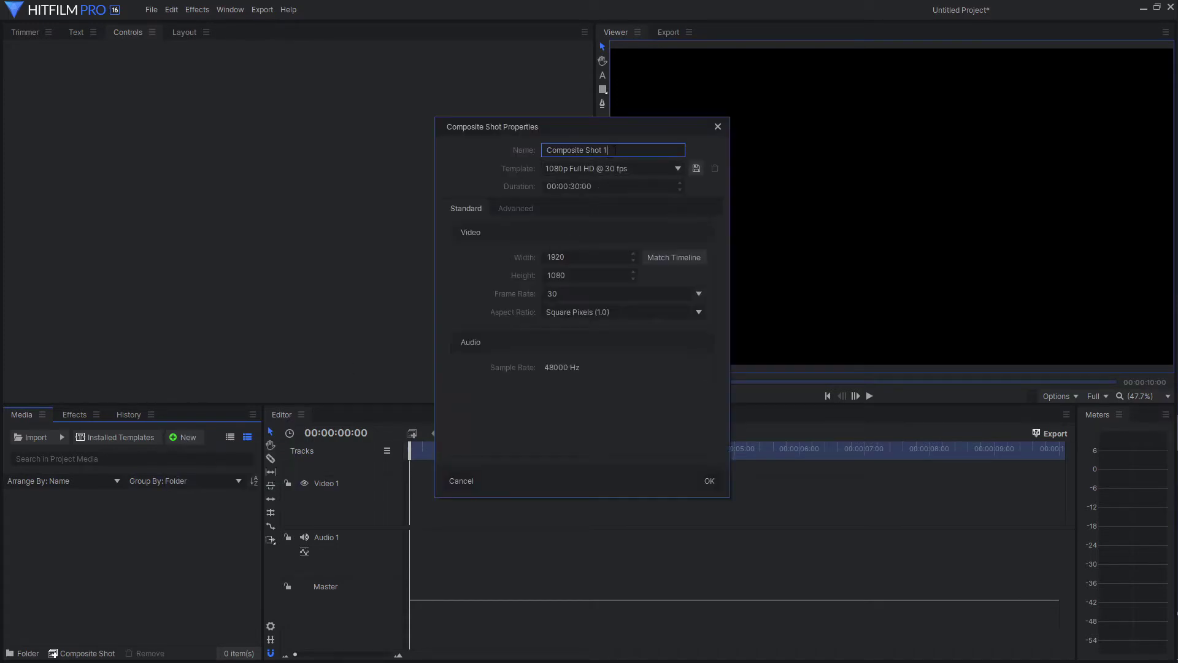
drag(606, 149, 494, 149)
text(SOURCE)
click(571, 186)
click(571, 186)
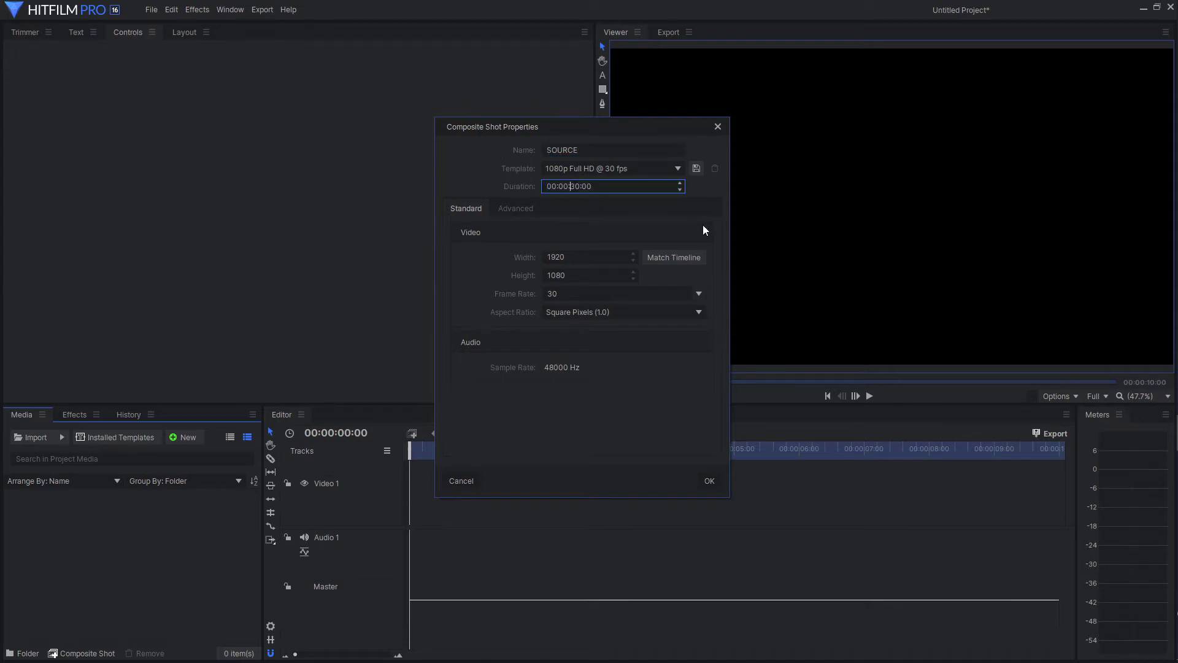
key(Delete)
text(5)
click(709, 481)
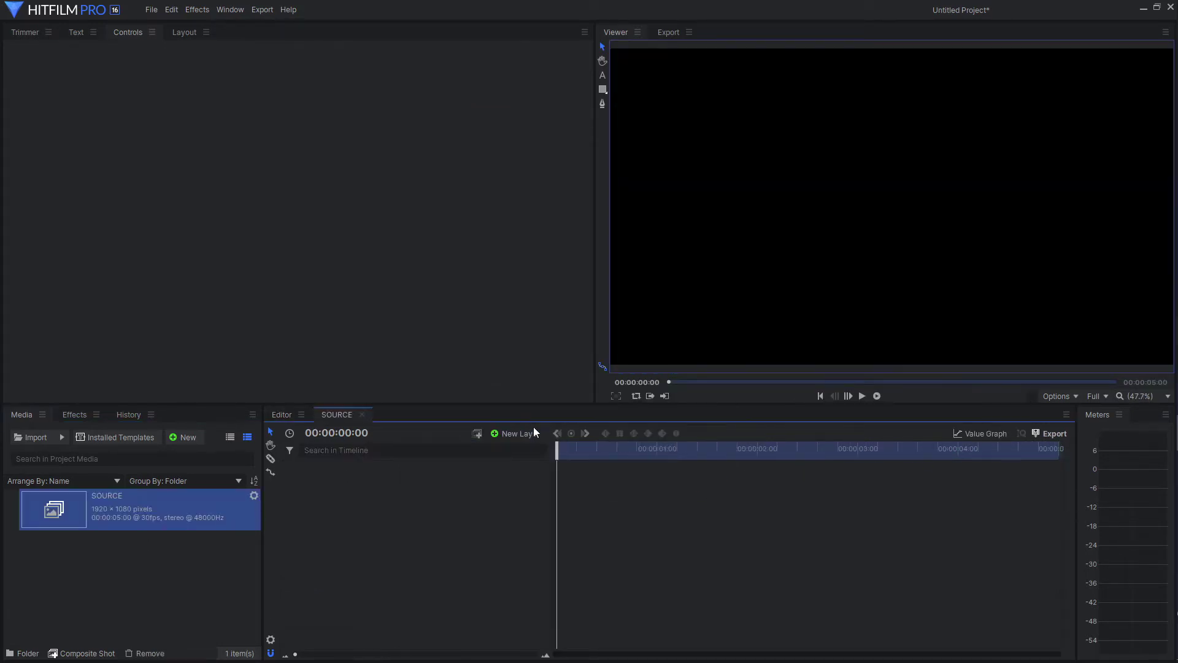
Add a 3D point layer together with the camera it requires, and give the camera layer the Tomato label.
click(529, 433)
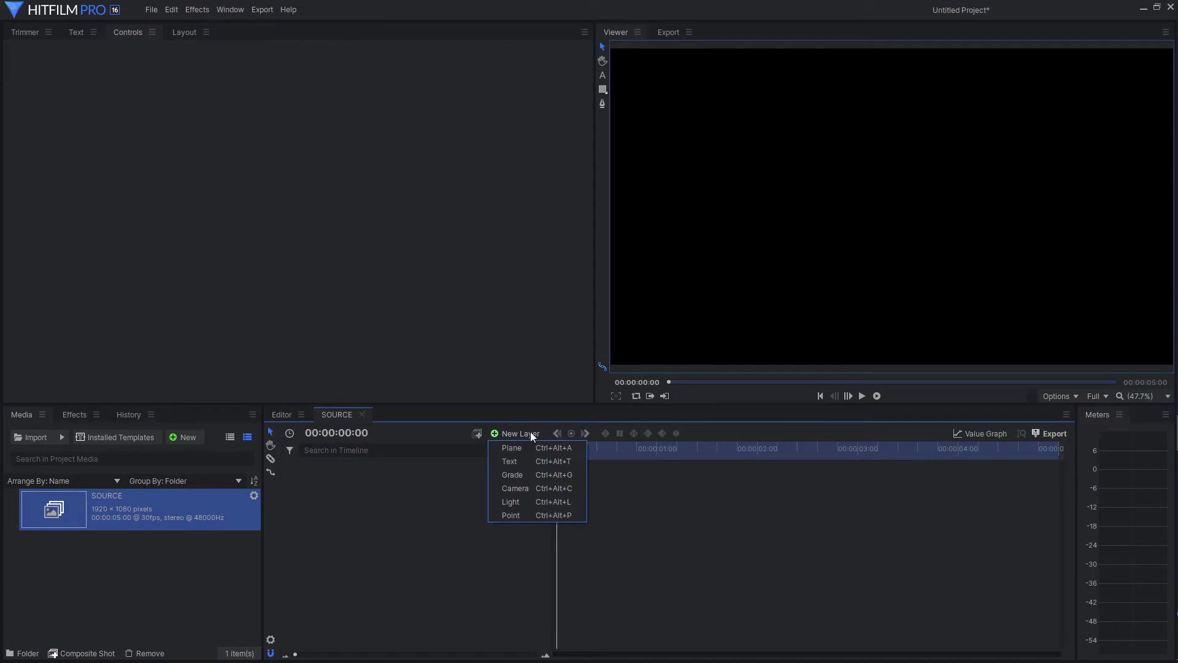
click(527, 516)
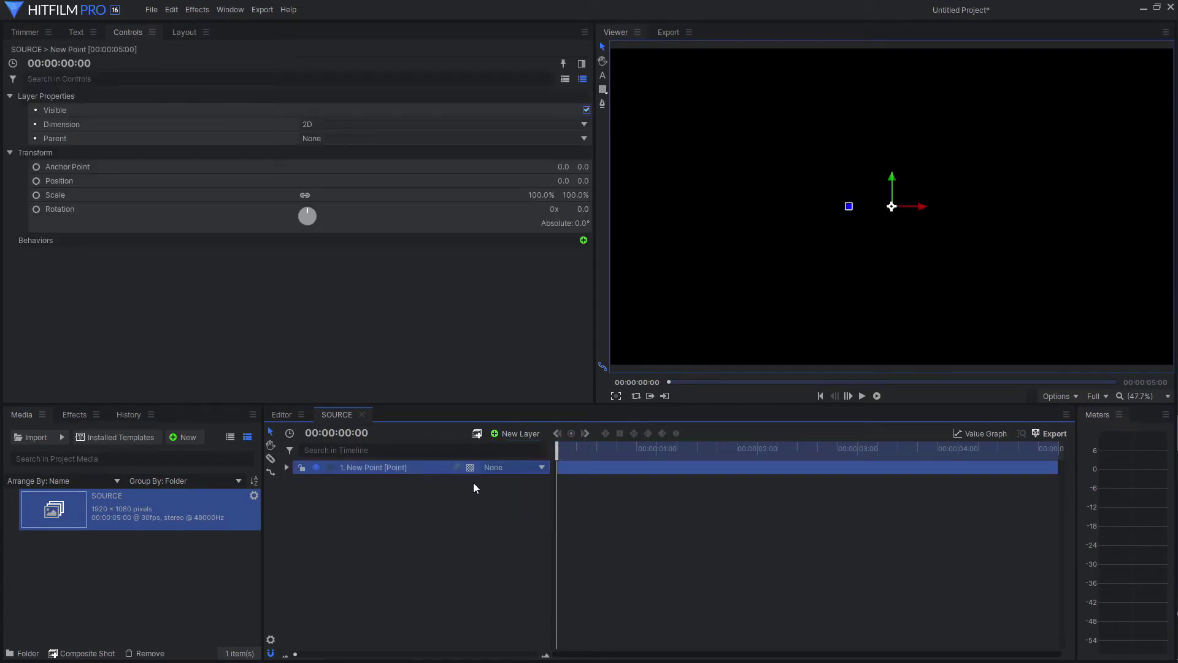
click(468, 467)
click(485, 495)
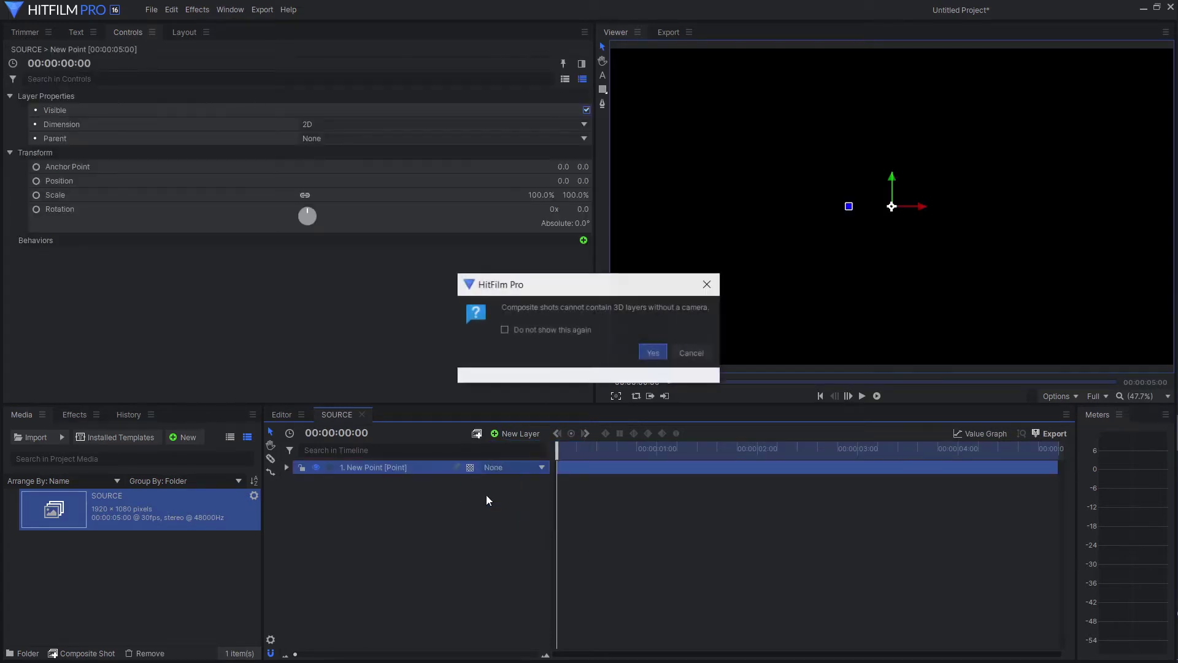
click(648, 371)
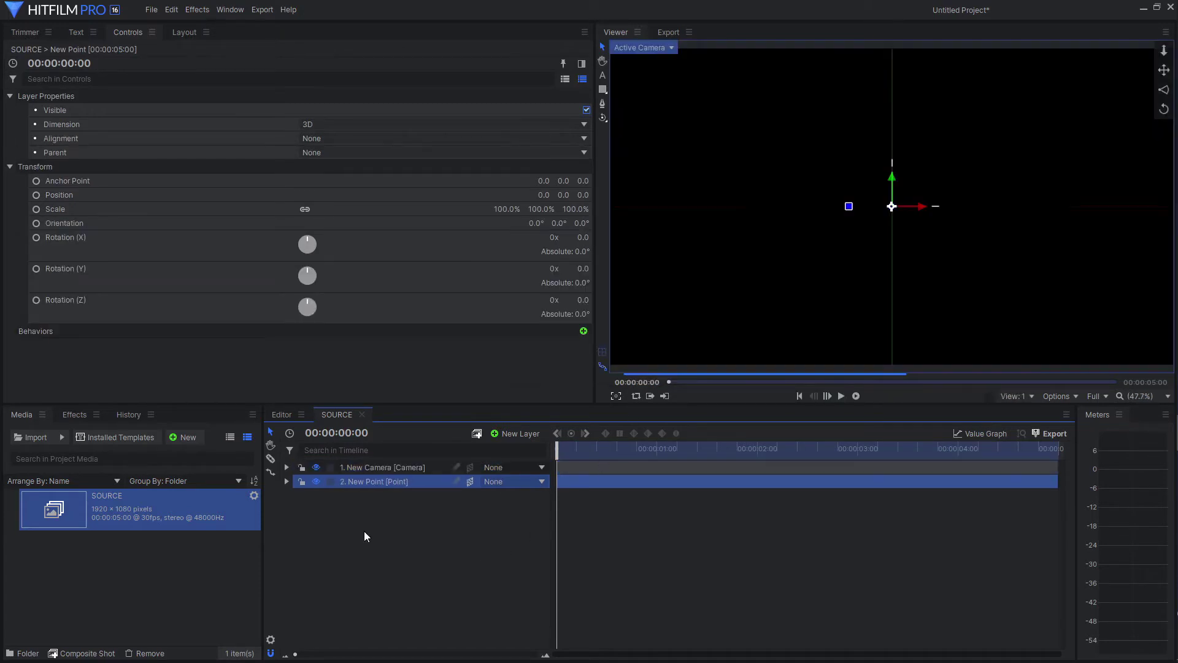
click(331, 467)
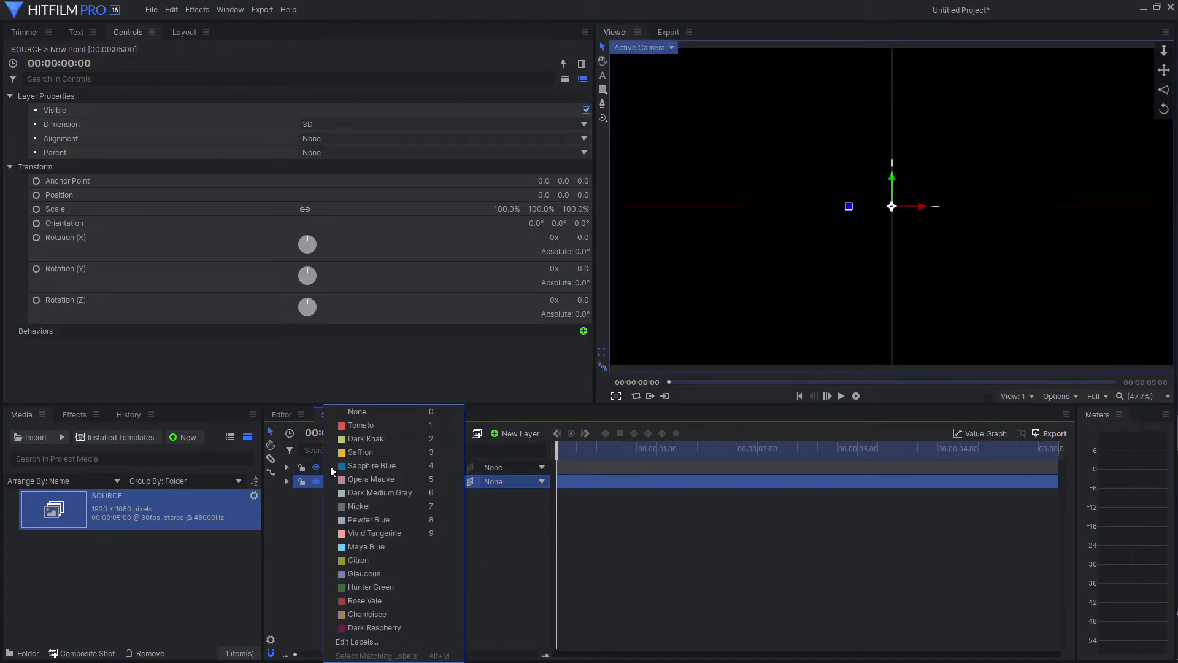
click(357, 425)
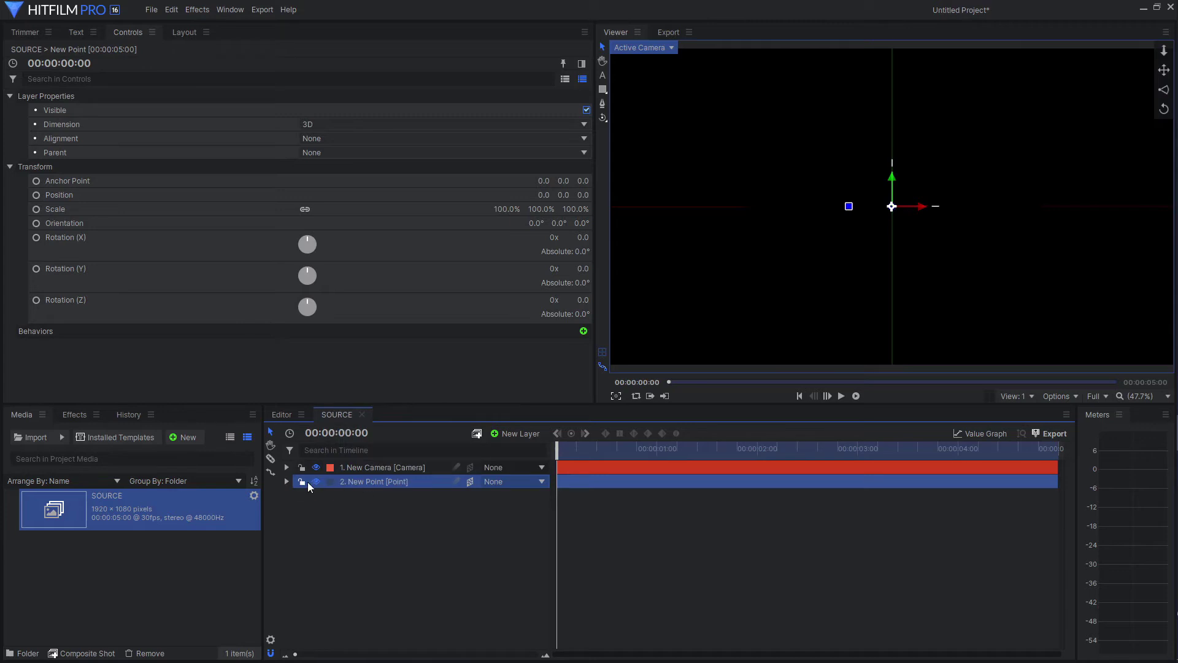
Enable position keyframing on the point layer at 0:00 and place the point just outside the frame's left edge, at about X -1030.
click(286, 483)
click(299, 495)
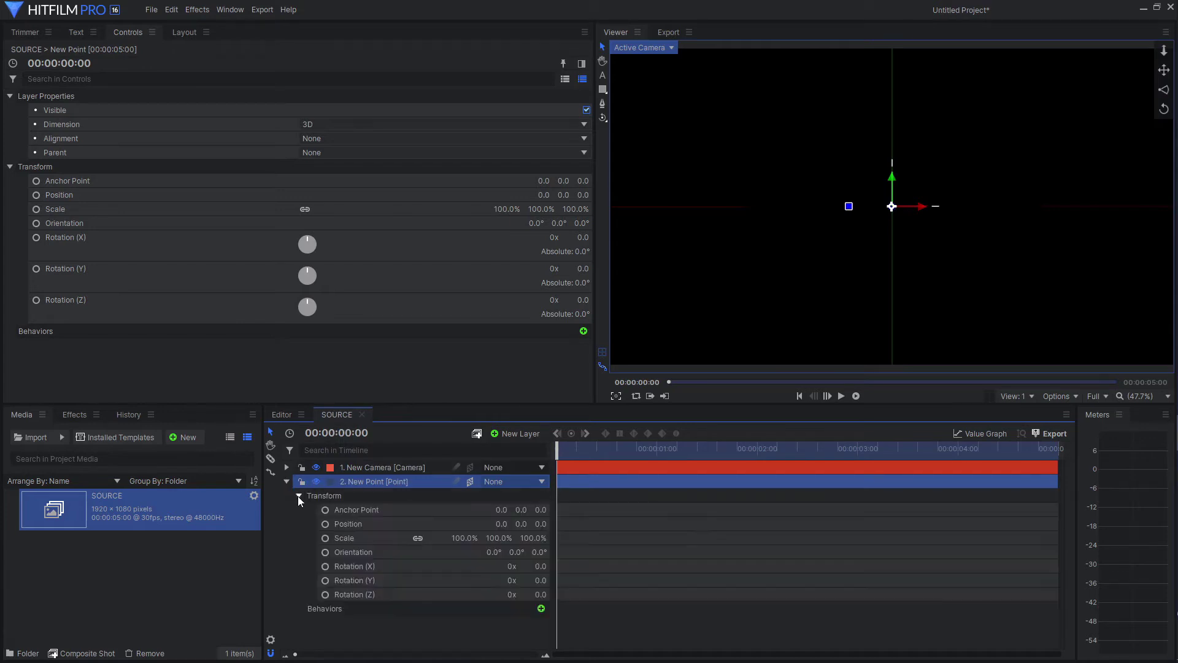
click(351, 526)
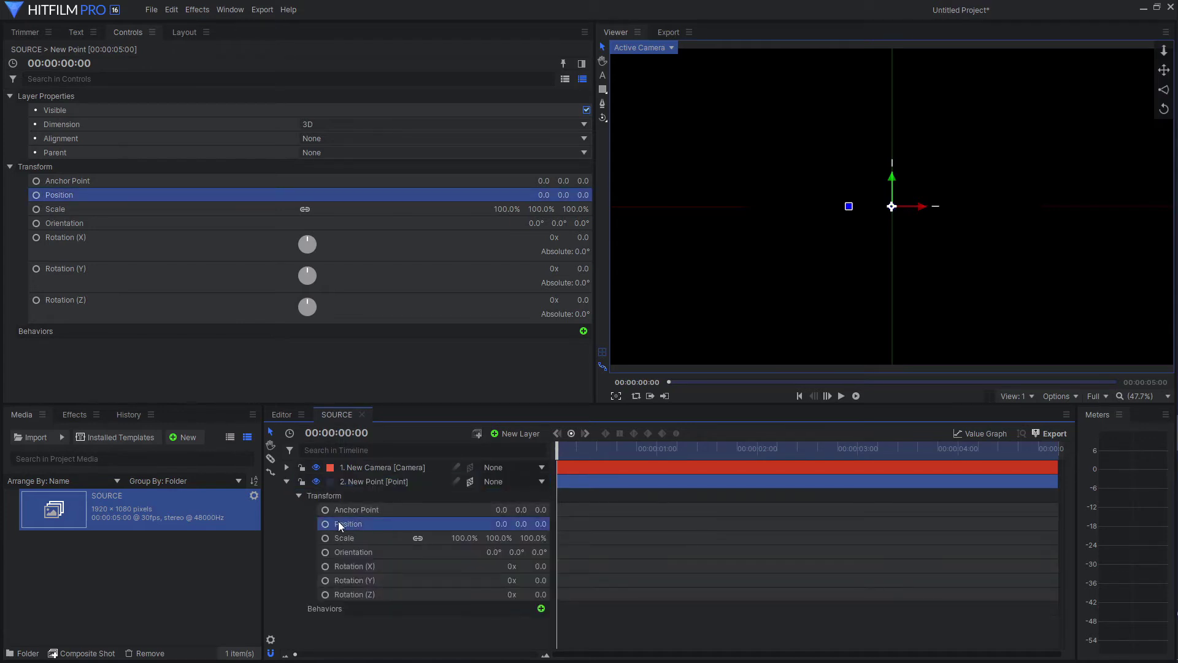
click(325, 524)
scroll(977, 271, down, 3)
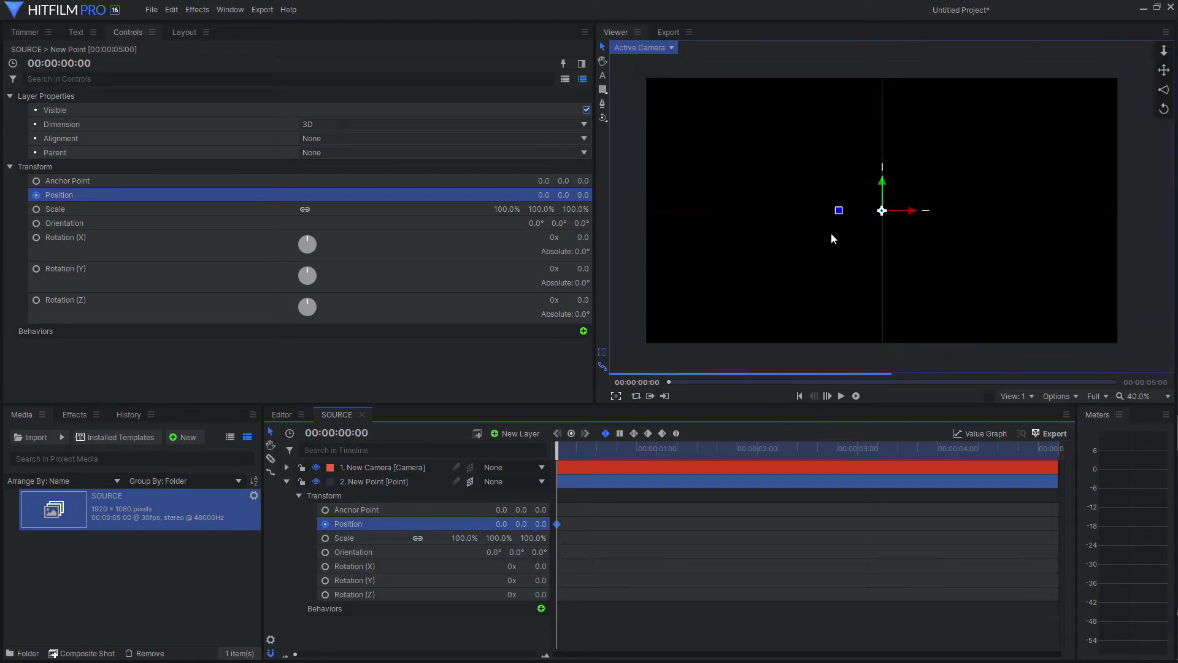
drag(899, 221, 708, 232)
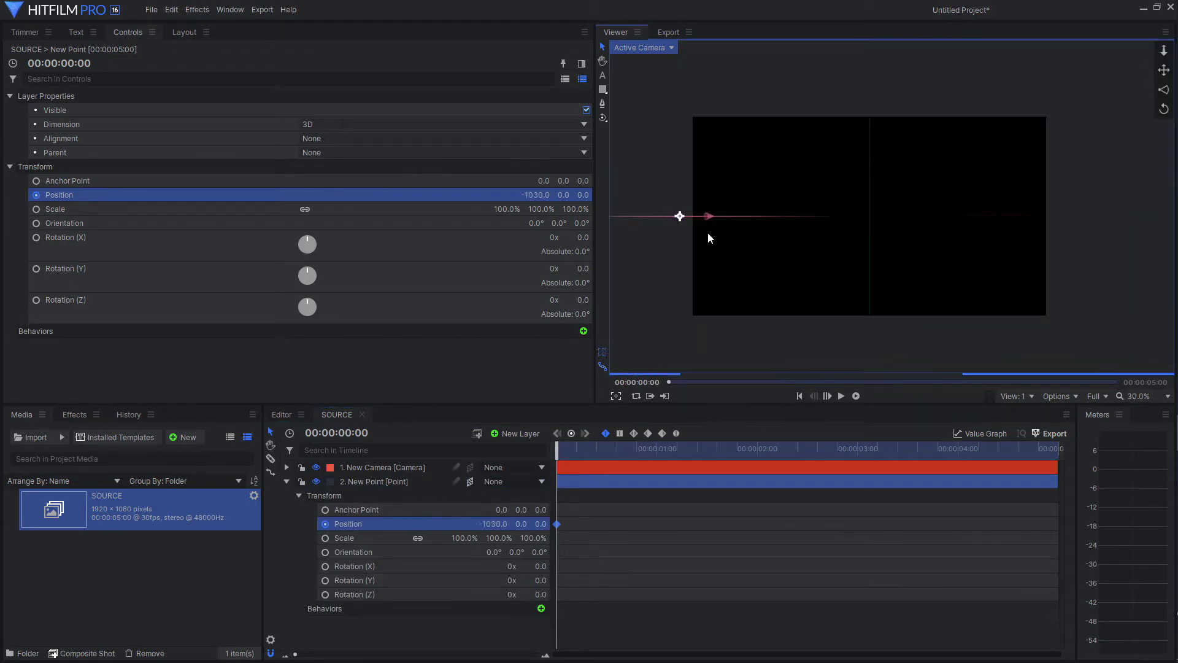
drag(680, 183, 769, 197)
Keyframe the point's position at 0:15, 1:00 and 1:15, arcing up and then down to about X -457, Y -143.
click(360, 432)
text(15)
key(Return)
drag(739, 164, 816, 256)
click(360, 432)
text(100)
key(Return)
click(360, 432)
text(115)
key(Return)
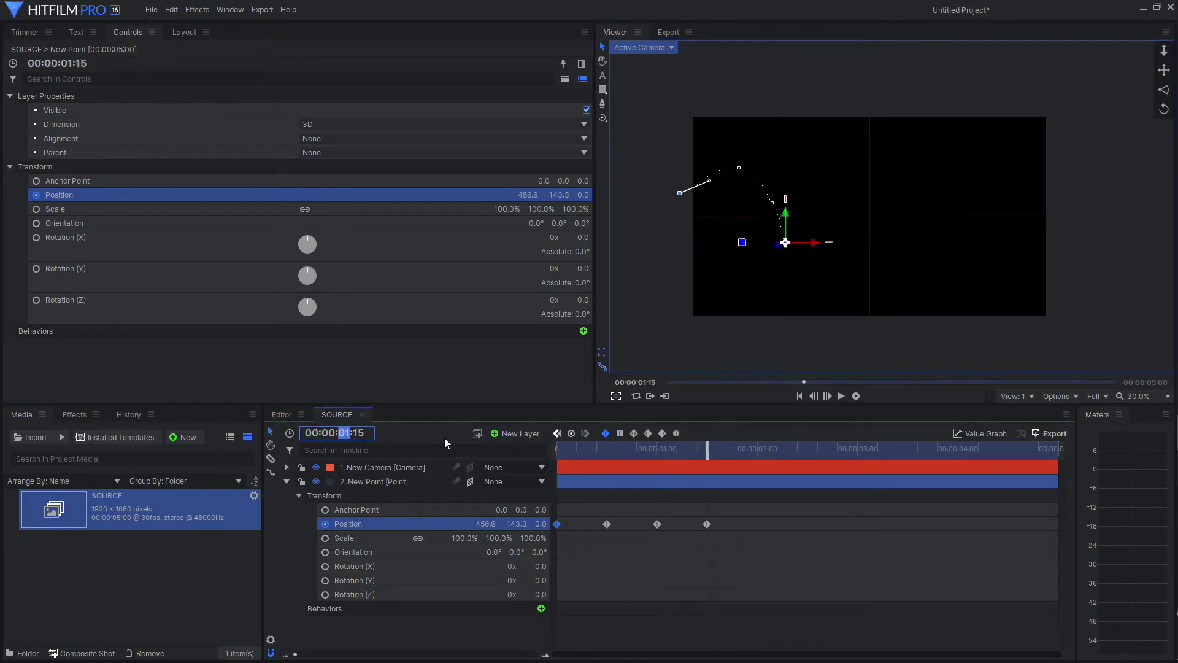
Keyframe the point's position at 2:00, 2:15 and 3:00, rising through about X -213, Y 40 and dropping to about X 123, Y -220.
click(347, 432)
text(200)
key(Return)
drag(802, 243, 837, 181)
drag(757, 449, 807, 449)
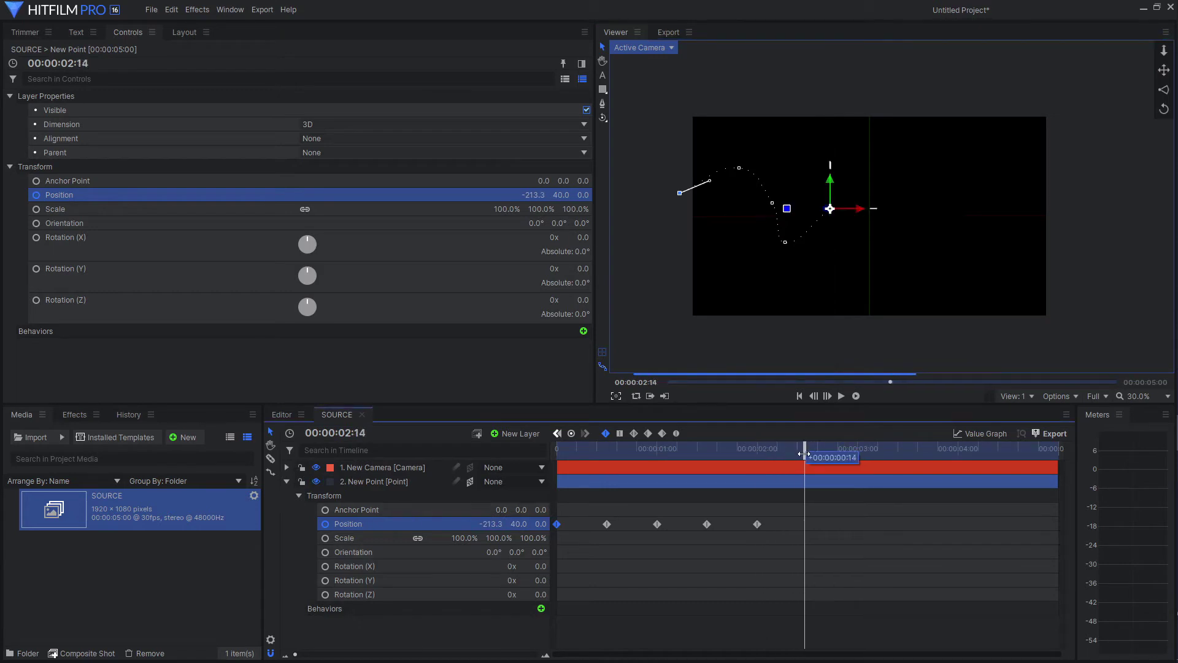
drag(859, 208, 862, 170)
drag(808, 448, 857, 458)
drag(893, 198, 922, 200)
drag(894, 172, 899, 235)
Keyframe the point's position at 3:15 and 4:00, moving it rightward and up towards the upper right of the frame.
drag(857, 453, 908, 457)
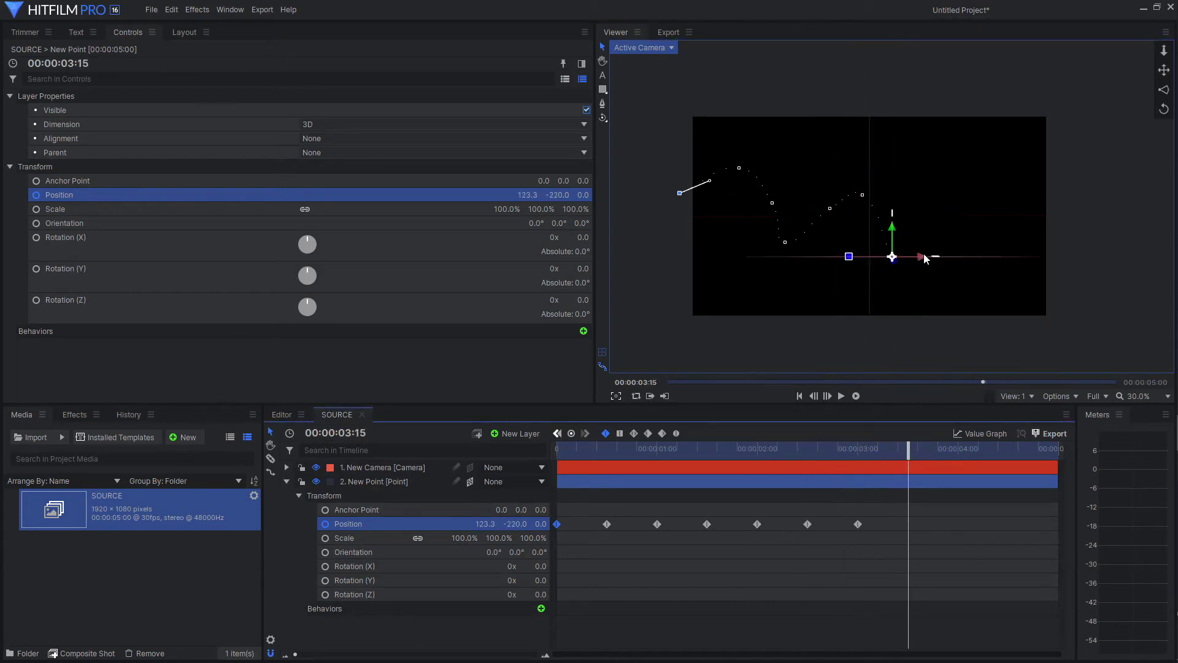
drag(923, 255, 947, 254)
drag(918, 225, 925, 194)
drag(909, 453, 958, 457)
drag(946, 225, 971, 224)
drag(939, 197, 959, 139)
Keyframe the point's position at 4:15 and 4:29, dipping down and ending beyond the frame's right edge at about X 1160, Y 193.
drag(959, 450, 1010, 450)
drag(986, 168, 1007, 183)
drag(1020, 214, 1042, 213)
drag(1009, 457, 1058, 458)
drag(1043, 214, 1099, 213)
drag(1071, 186, 1078, 150)
drag(1099, 180, 1115, 179)
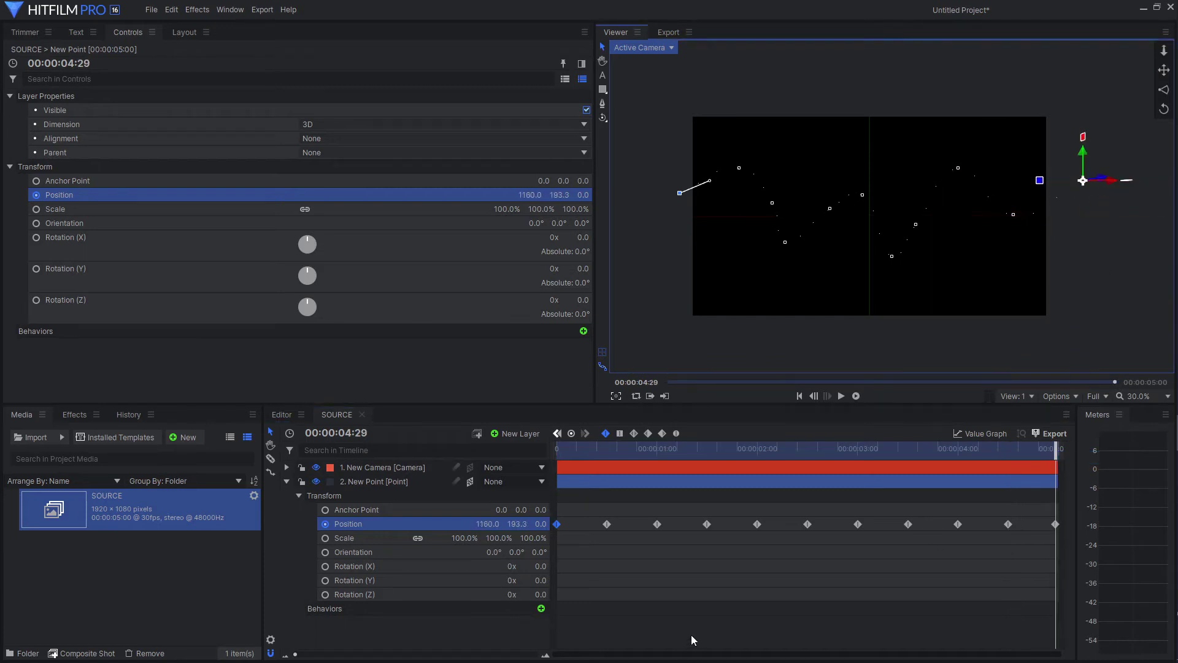
Collapse the point layer's properties and import crayon.obj from the blender folder as a 3D model.
click(286, 481)
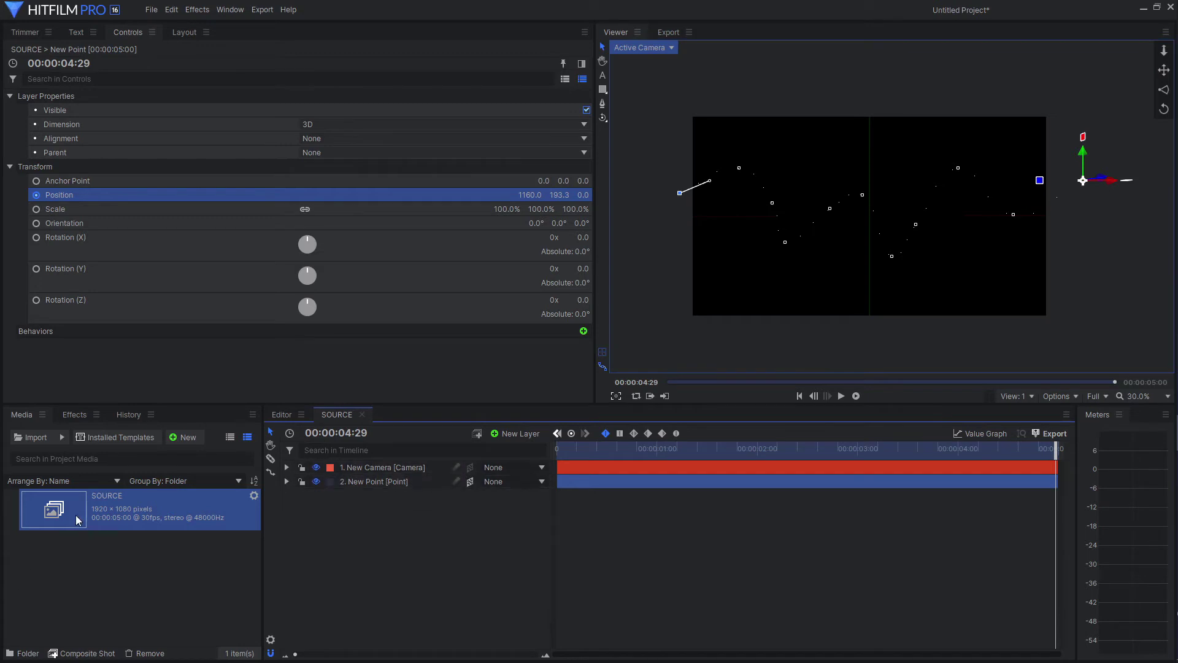
click(61, 437)
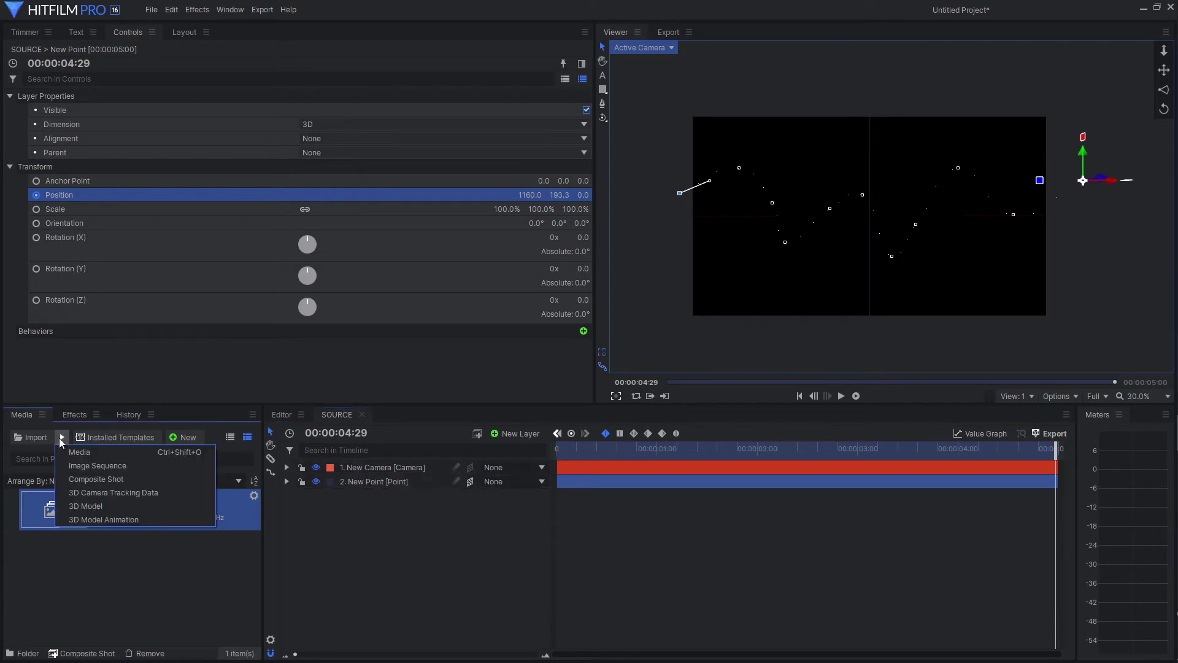
click(79, 506)
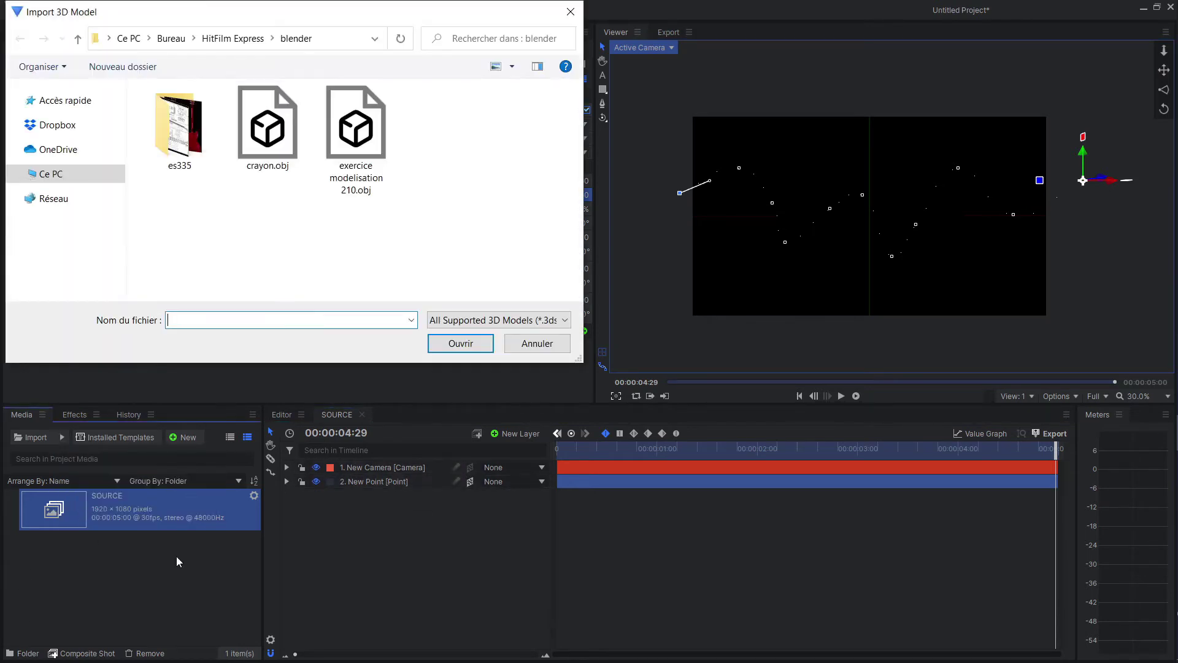
click(264, 145)
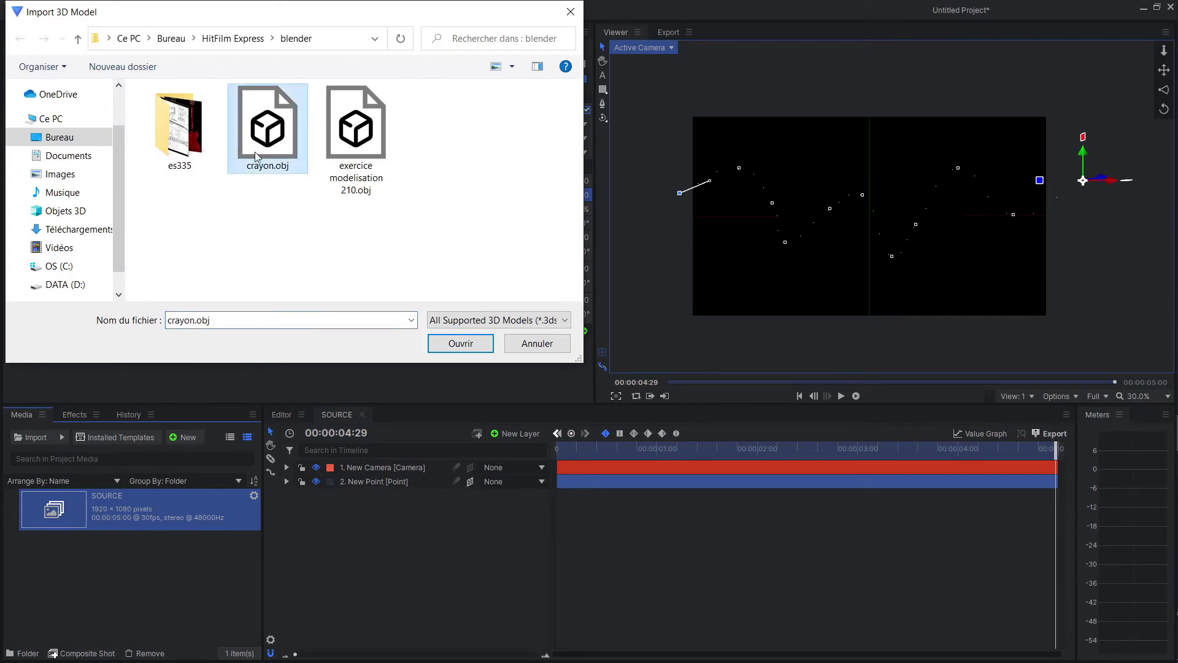
click(460, 343)
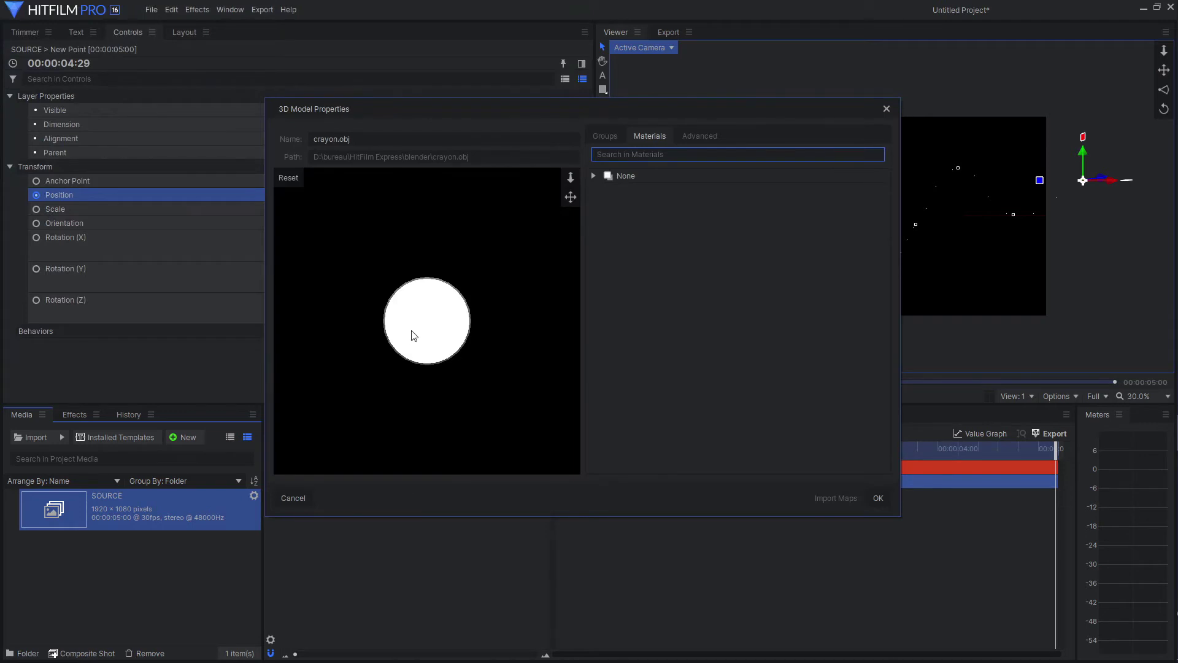
Set the crayon material's diffuse color to blue #0957cc and accept the 3D model properties.
drag(412, 334, 560, 254)
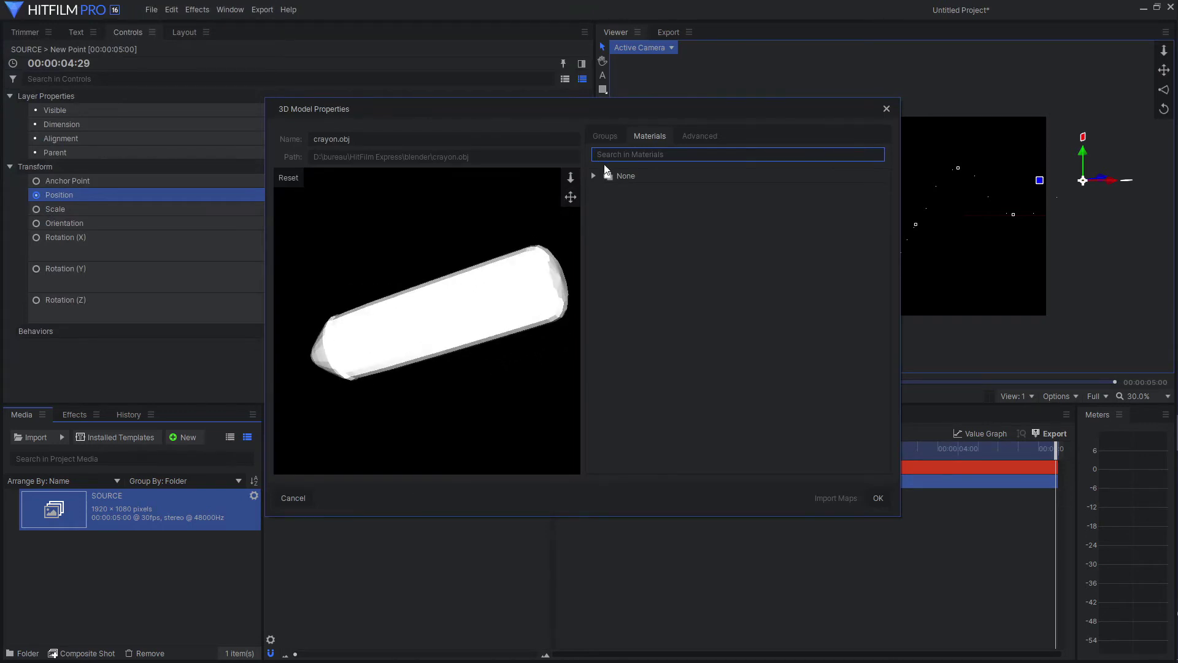
click(594, 176)
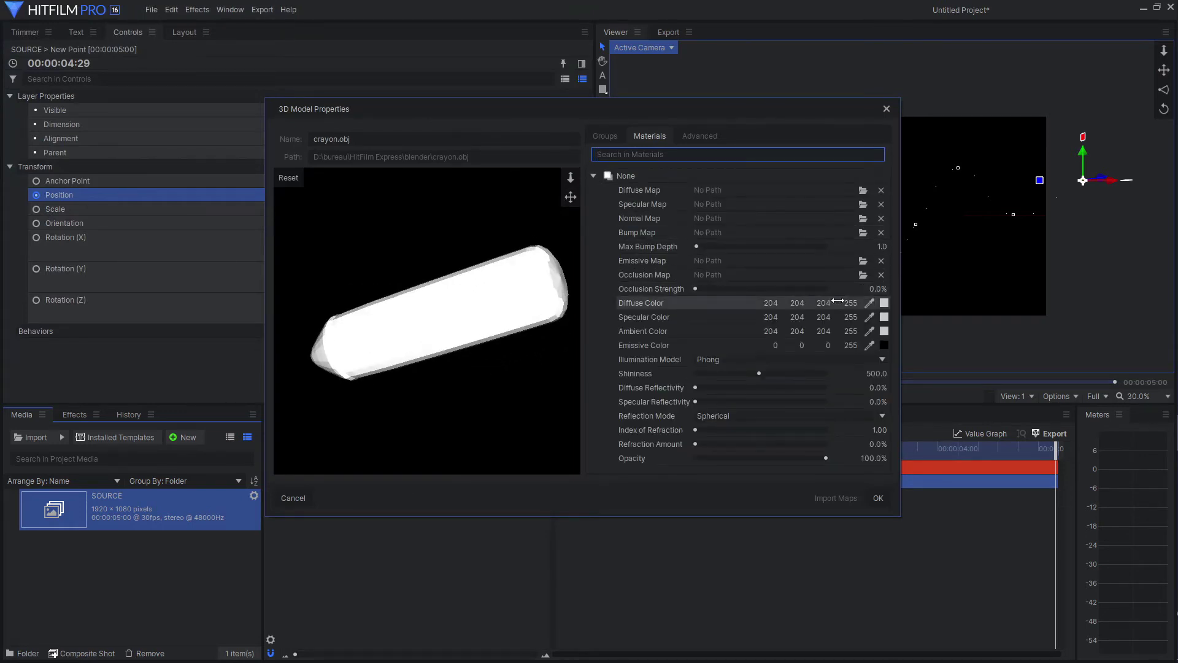
click(885, 303)
click(619, 188)
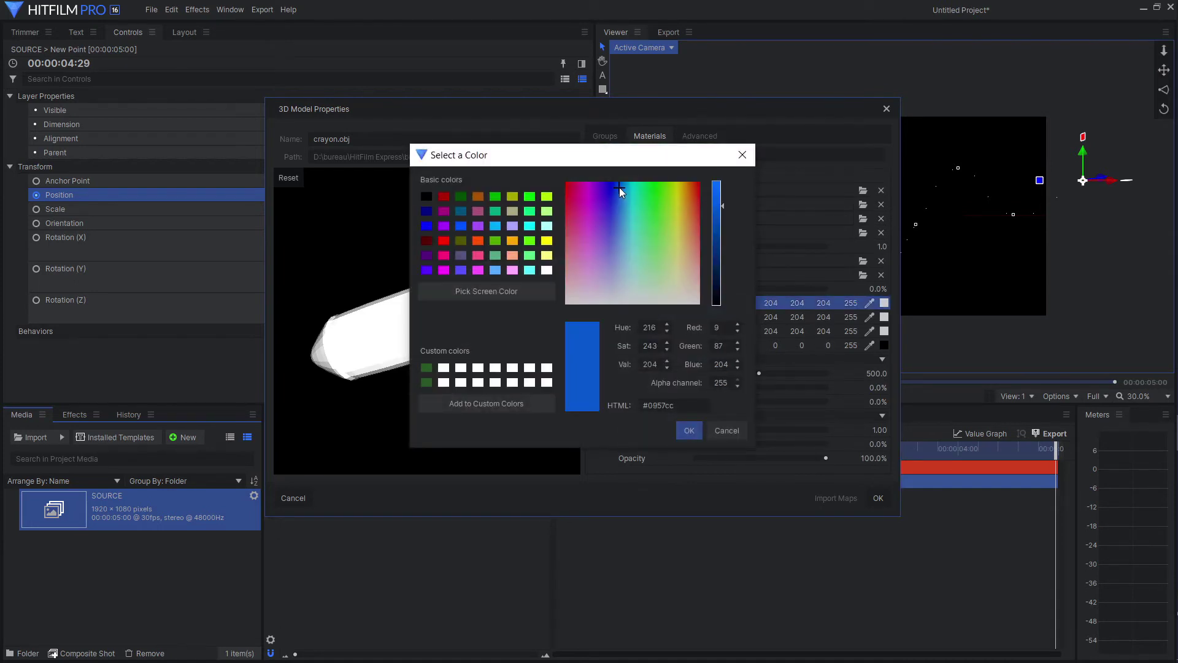
click(688, 430)
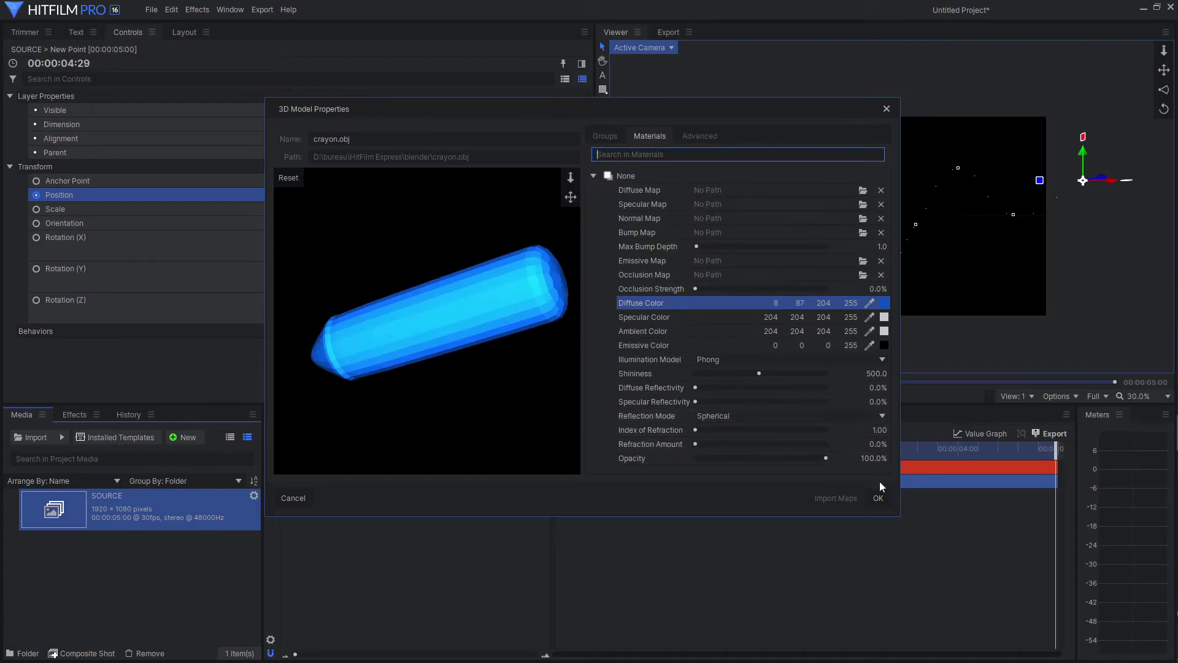
click(878, 501)
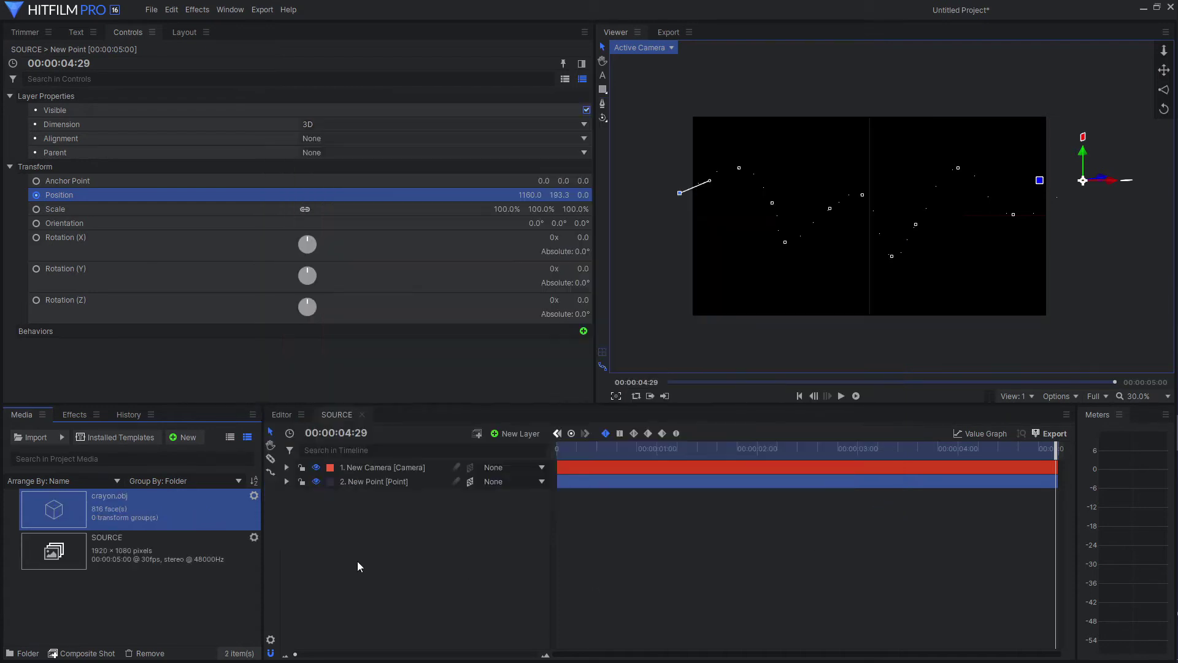
Add crayon.obj to the SOURCE composite below the New Point layer and make it a 3D layer.
drag(84, 507, 406, 499)
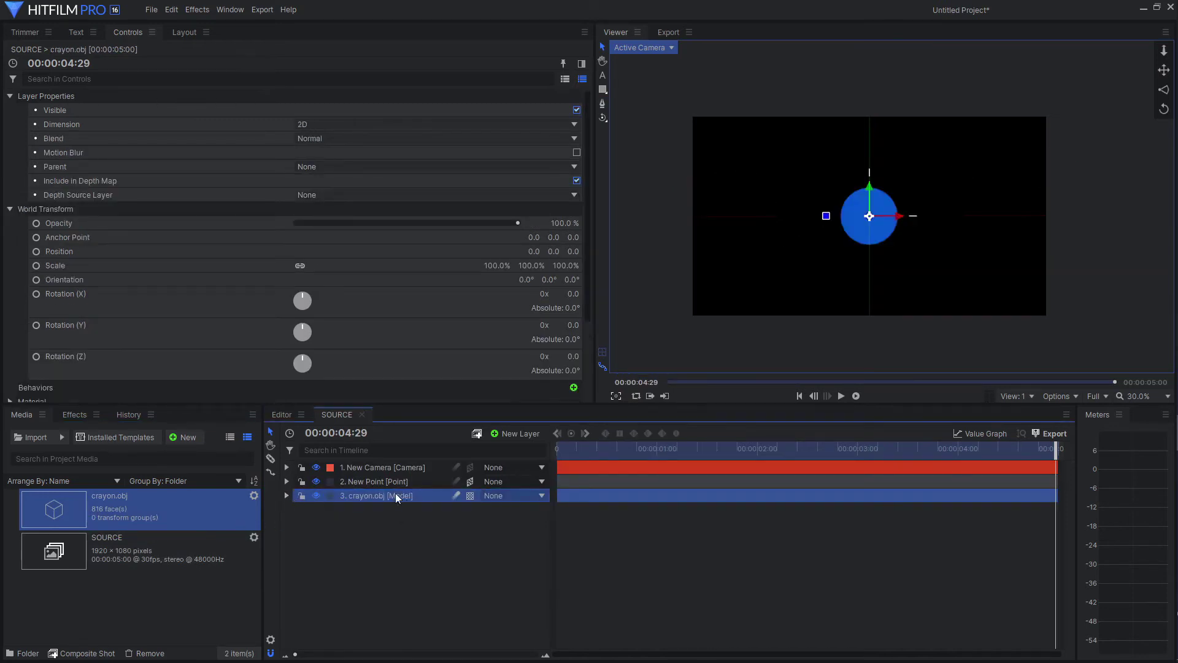
click(470, 495)
click(488, 528)
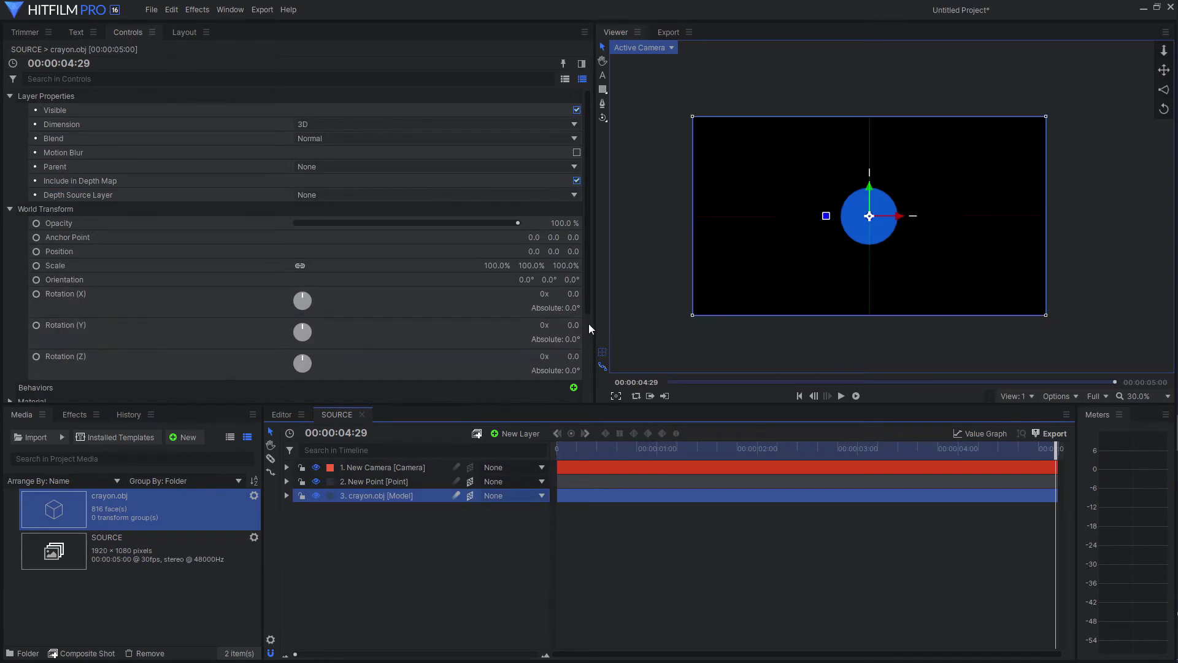
Rotate the crayon layer to -45° on Y and 90° on X.
click(573, 326)
text(-)
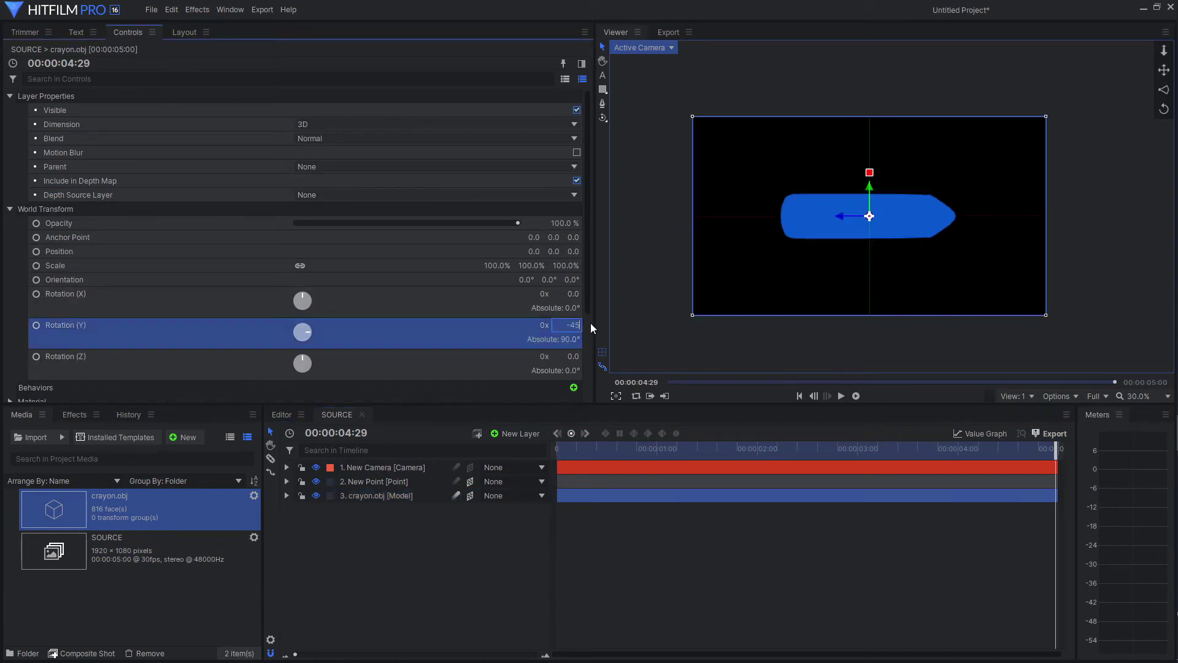
text(45)
key(Return)
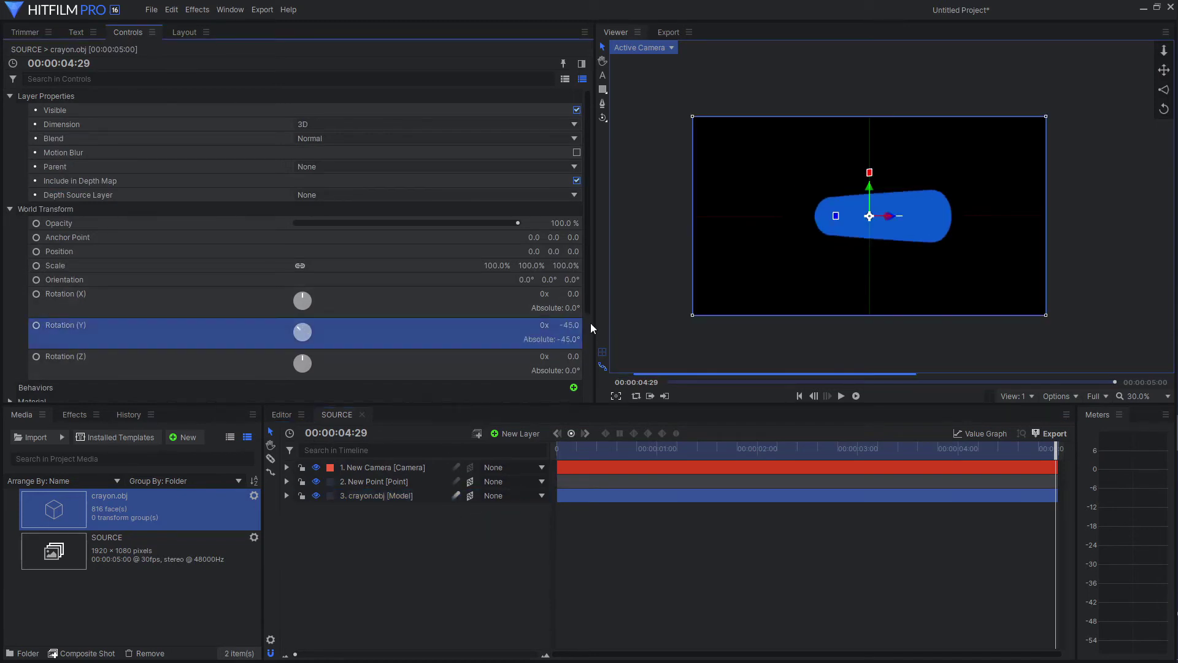
click(572, 295)
text(90)
key(Return)
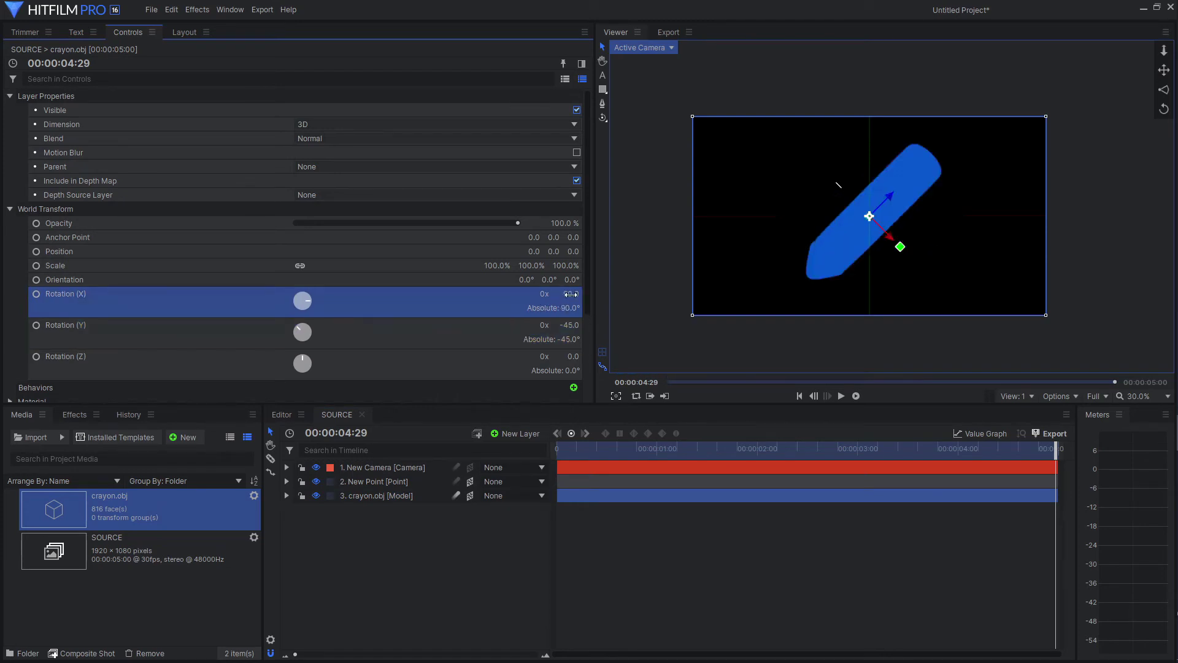
Scale the crayon to 62% and shift its anchor point to the tip, at about 9, 103, 484.
click(496, 265)
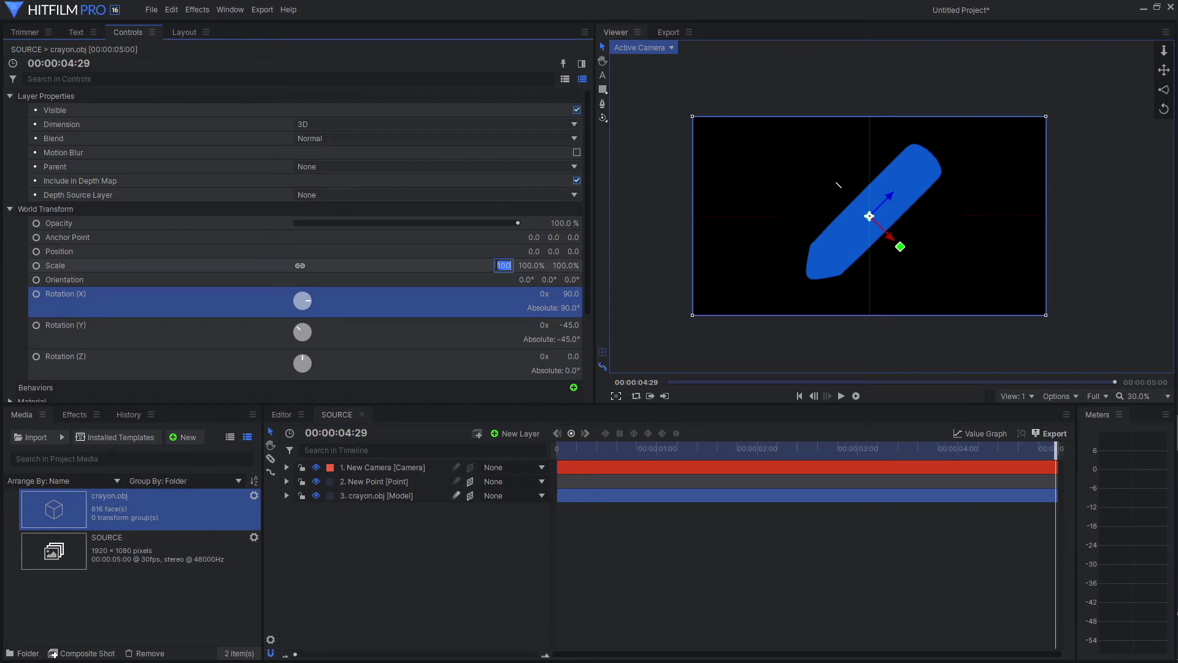
text(62)
key(Return)
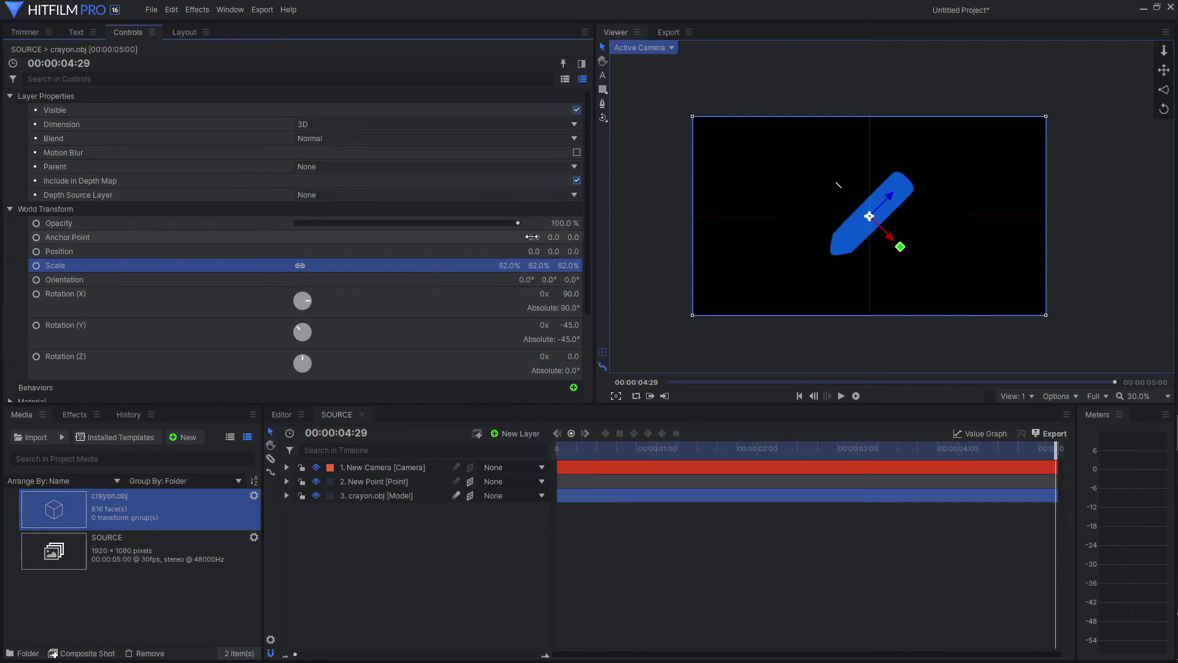
drag(534, 237, 700, 237)
drag(572, 238, 869, 238)
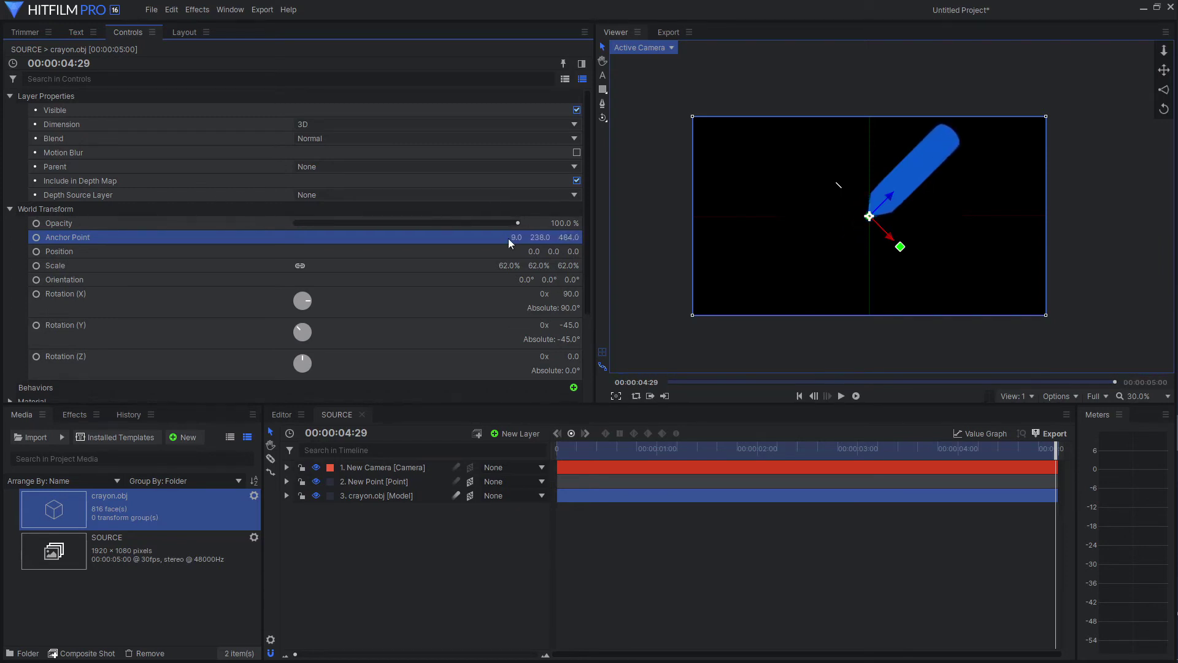
drag(538, 240, 460, 239)
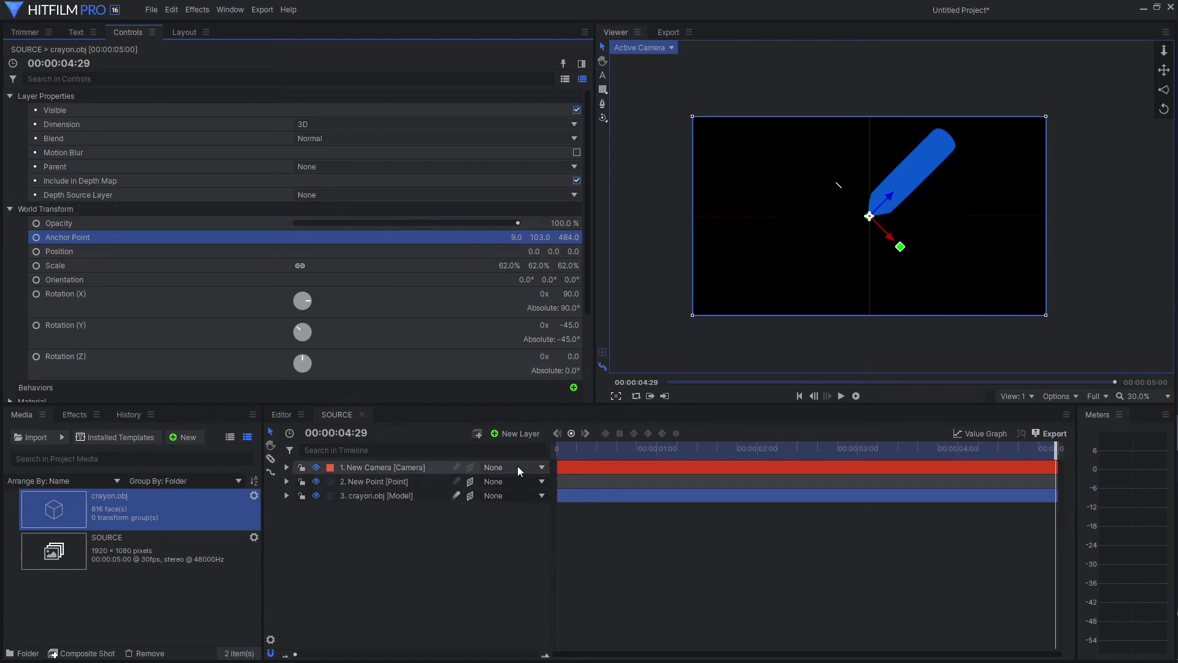
Parent the crayon layer to New Point and set its X and Y position to 0.
click(543, 497)
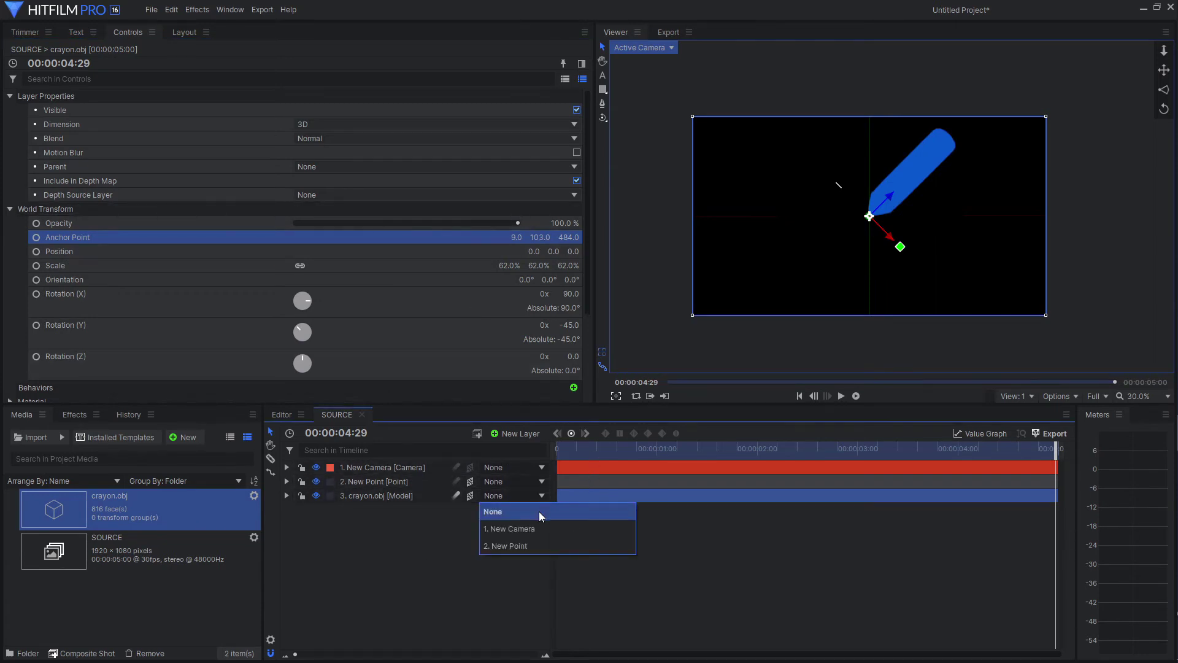
click(533, 546)
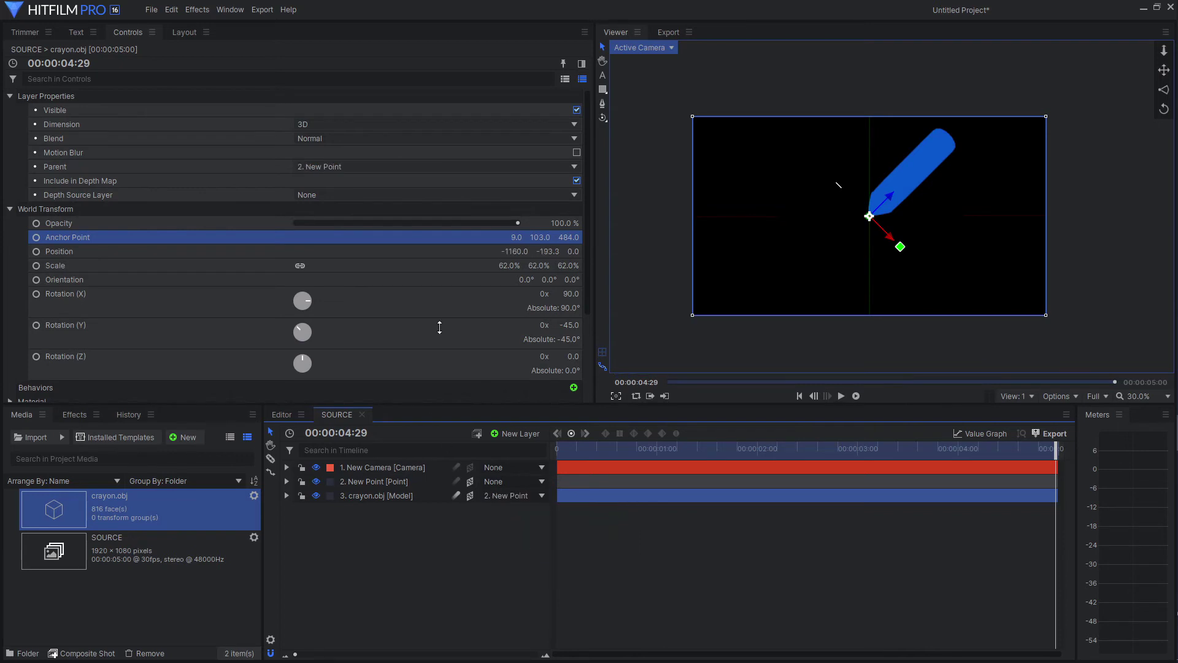
click(517, 251)
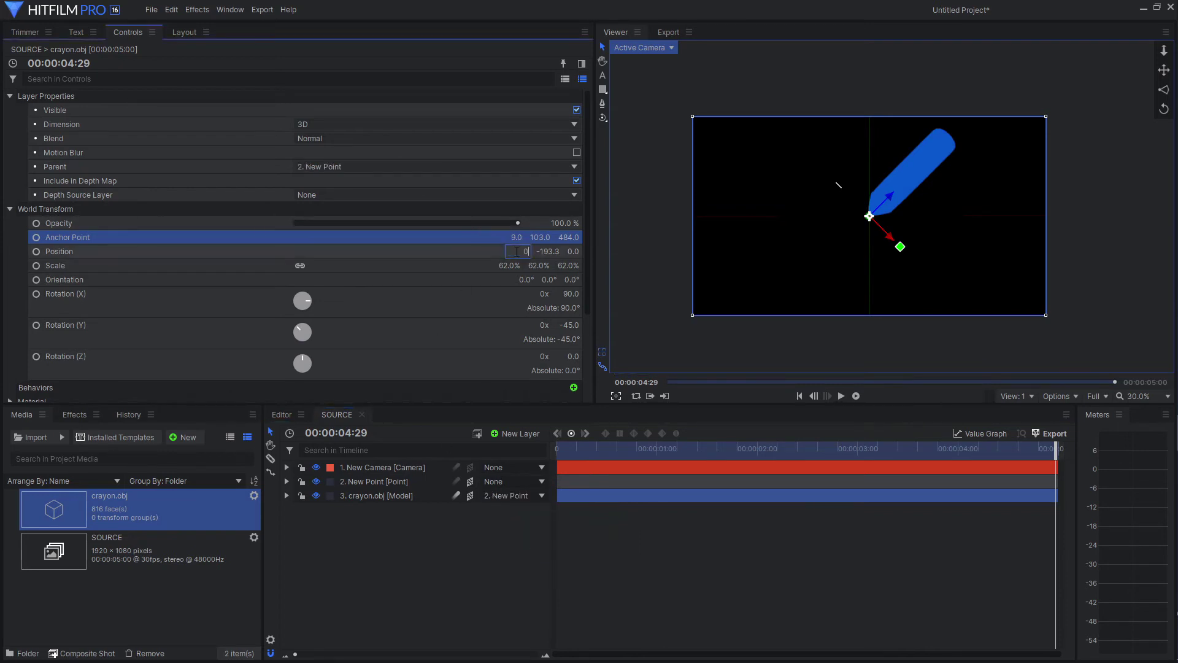
text(0)
key(Return)
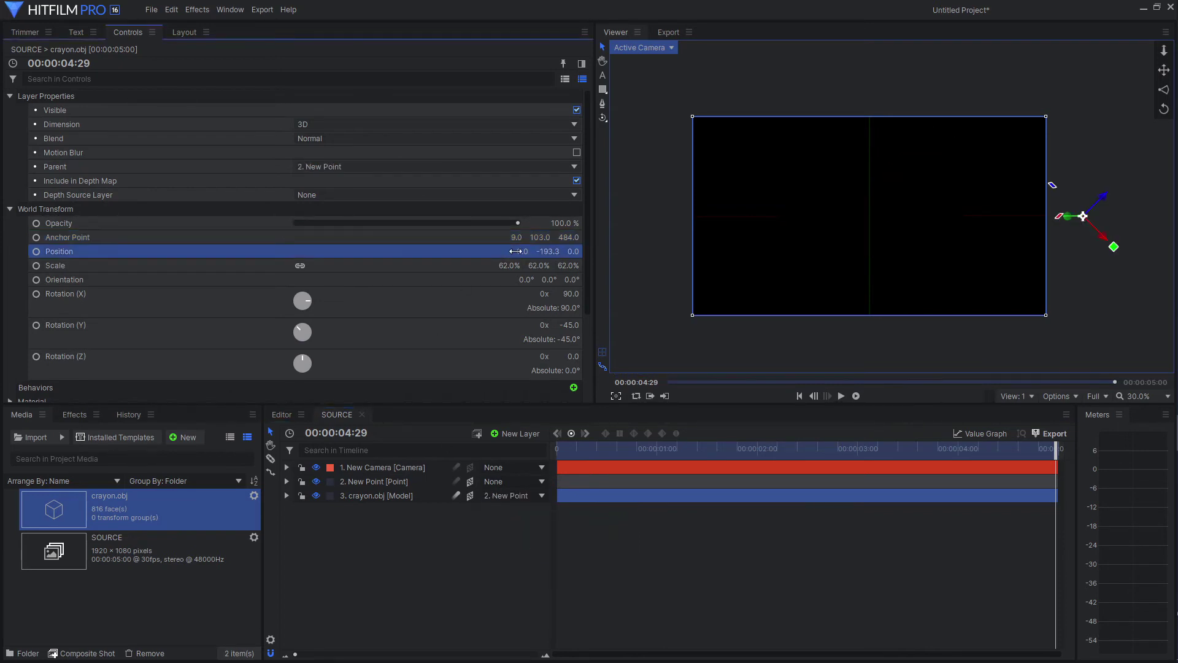
click(551, 251)
text(0)
key(Return)
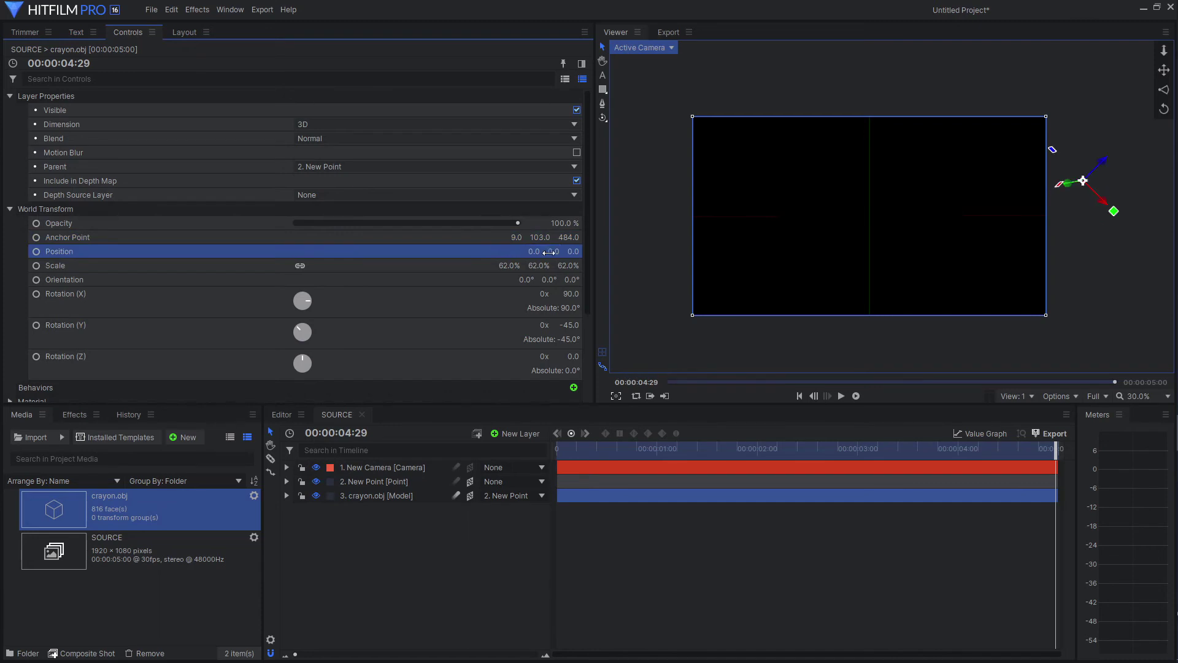
Refine the crayon's anchor point to about 16, -19, 516 at frame 0:06, and check its tip along the path up to 3:04.
drag(1037, 512, 577, 534)
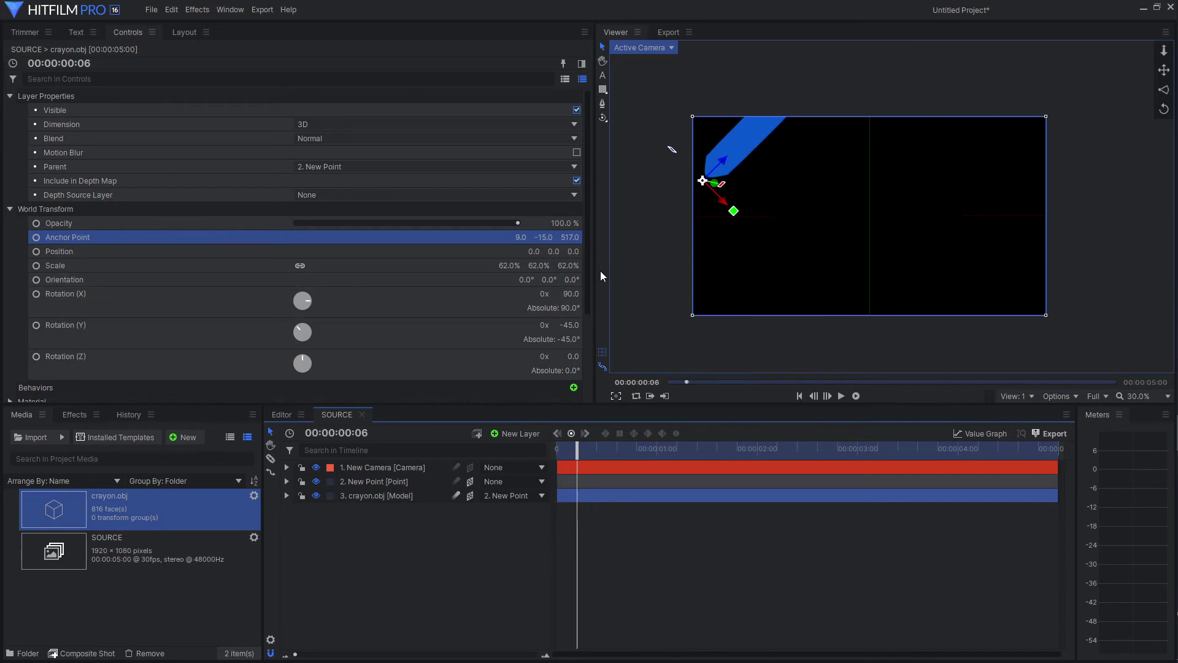
drag(524, 239, 569, 237)
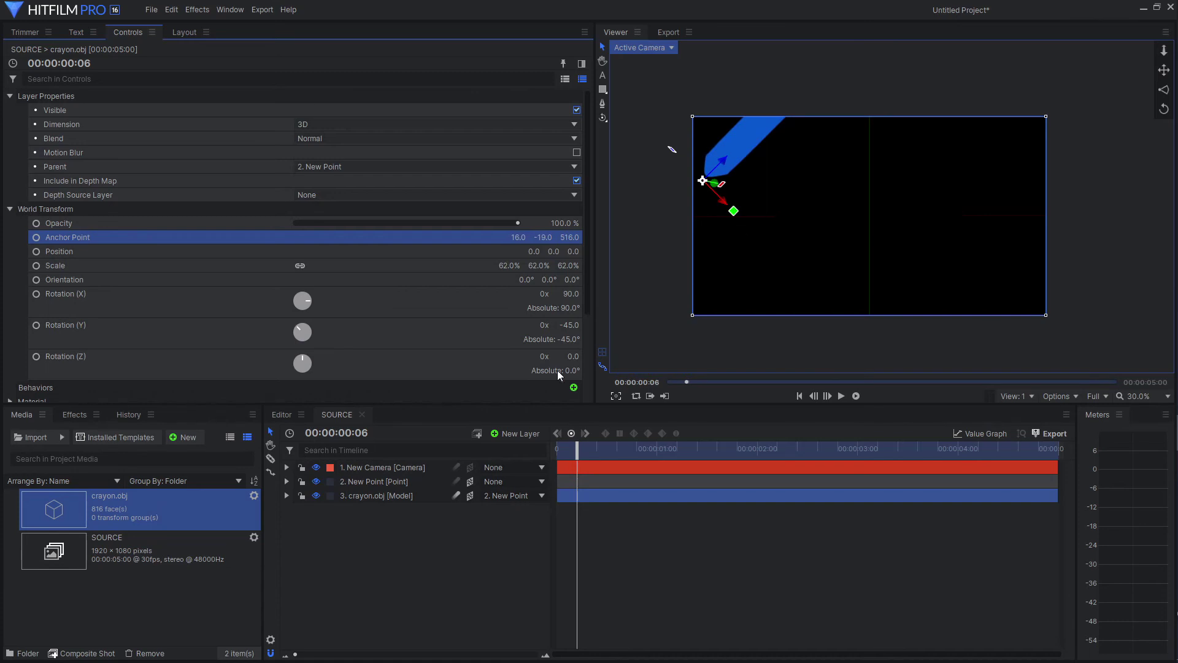
drag(579, 451, 872, 568)
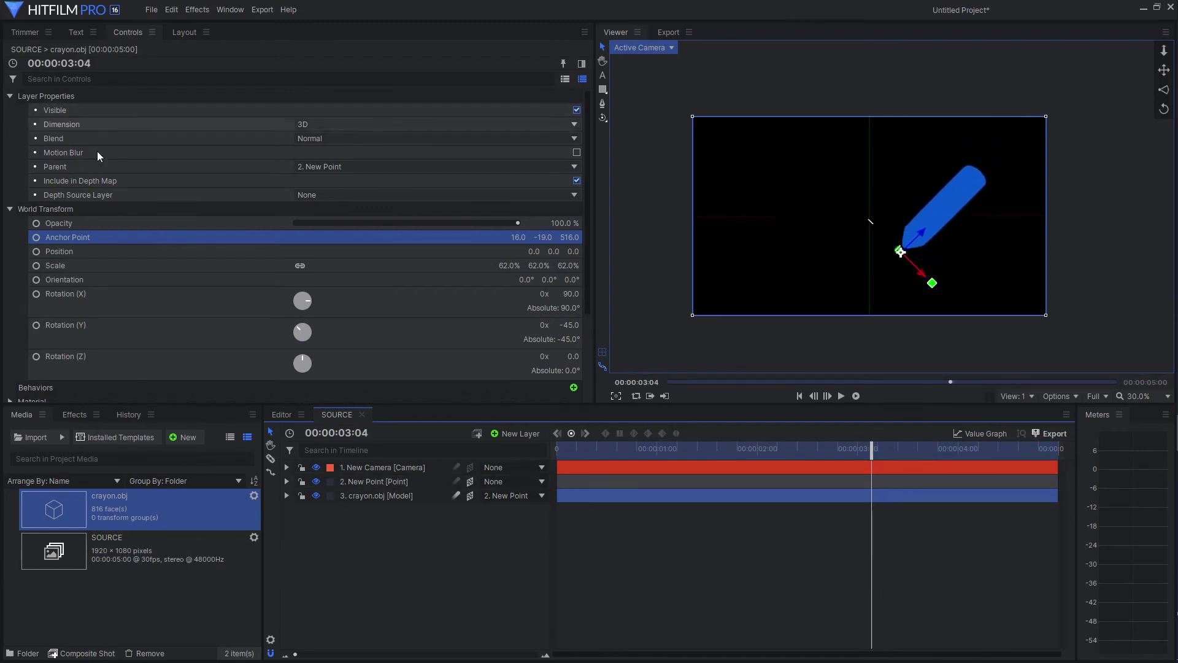
Find the Particle Simulator effect and add it to the composite as a layer below the crayon.
click(75, 416)
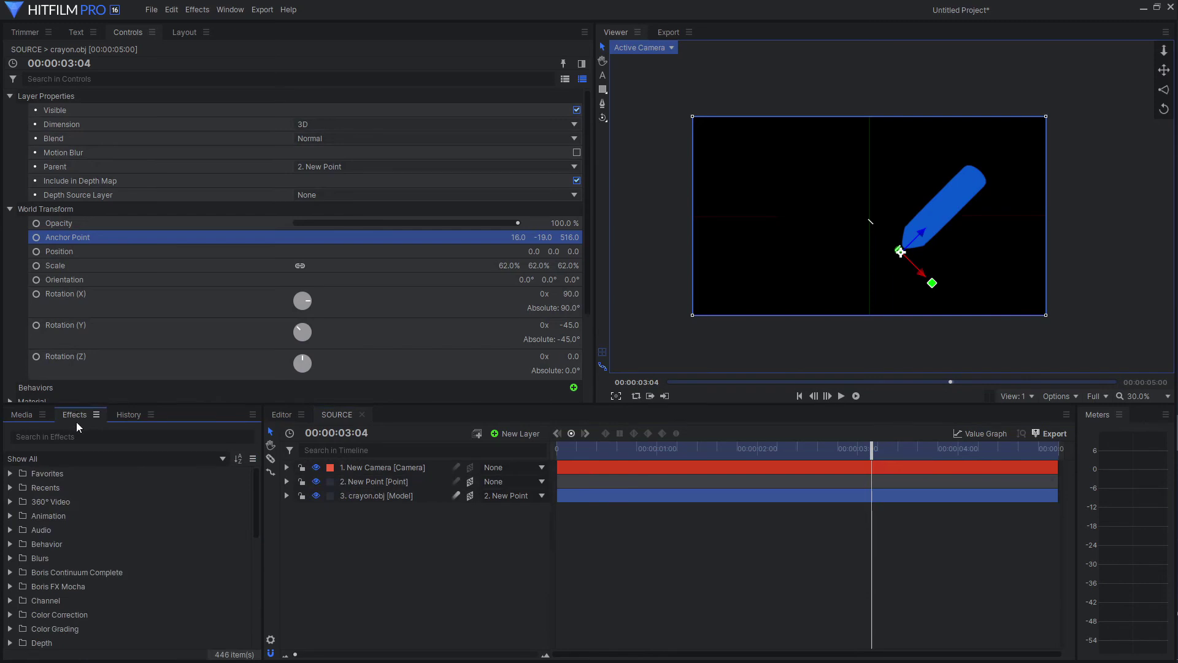
click(83, 434)
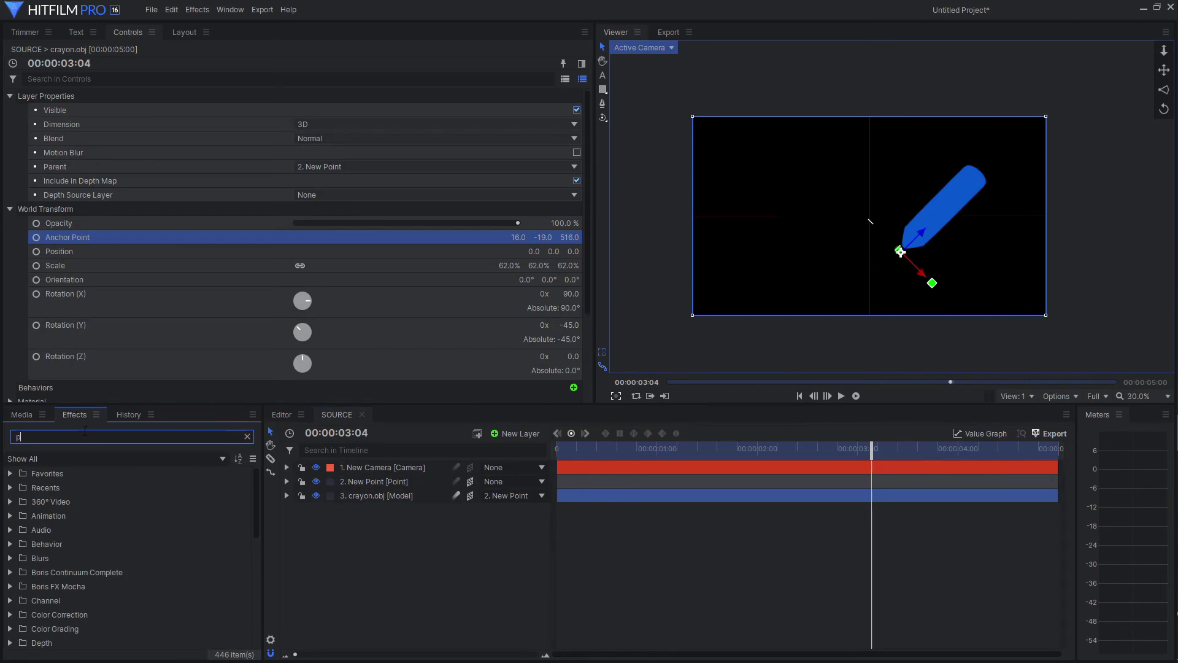
text(parti)
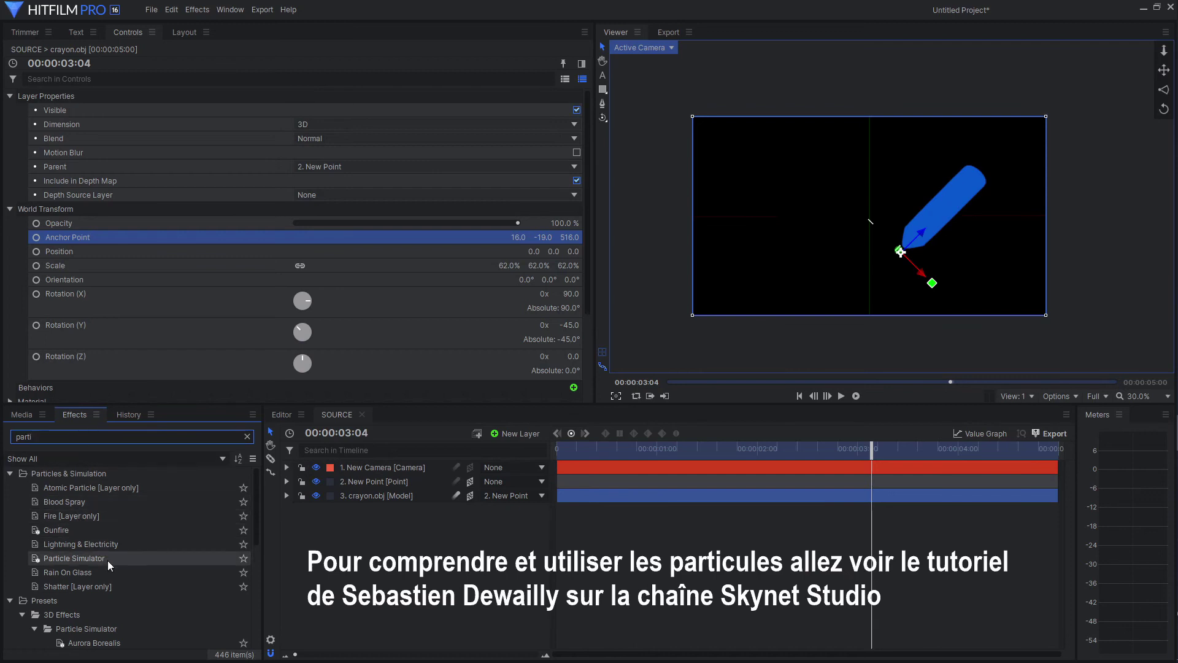
drag(101, 560, 536, 542)
drag(410, 514, 410, 510)
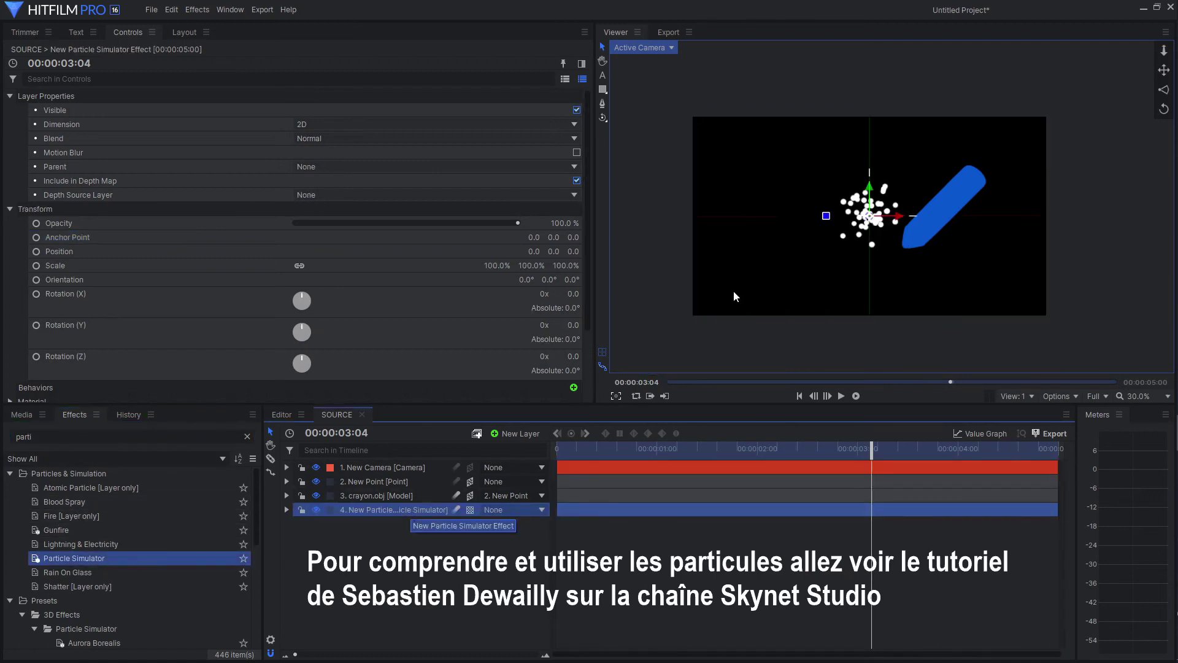
Attach the particle emitter's shape to the New Point layer.
click(9, 97)
click(10, 110)
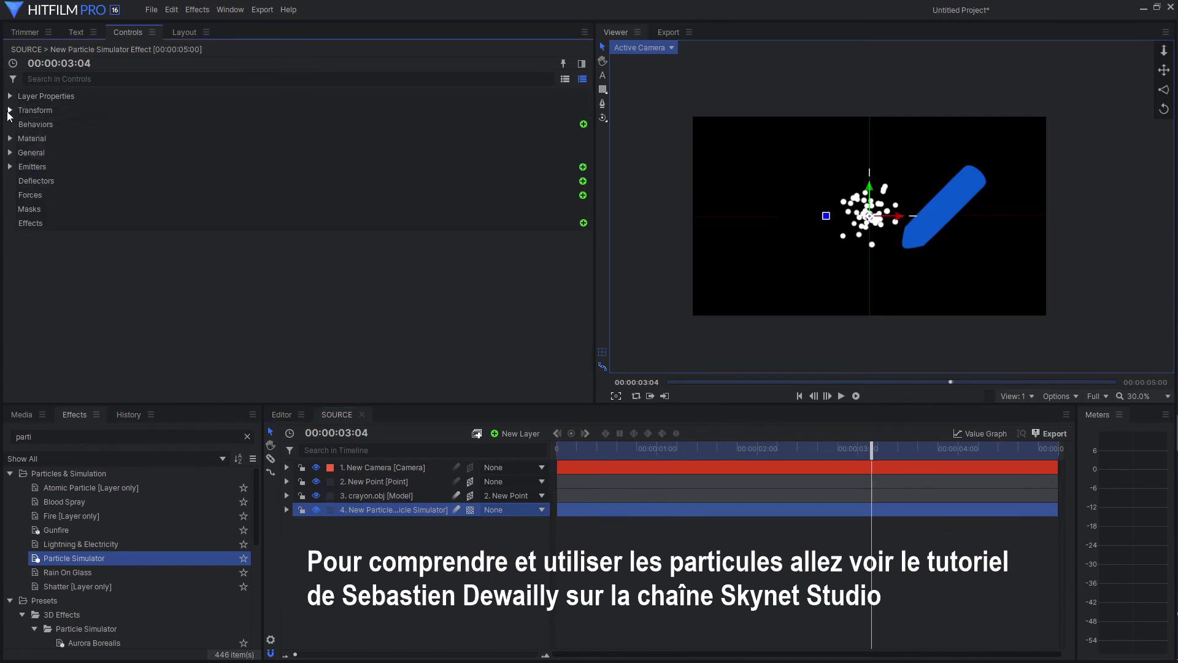
click(10, 167)
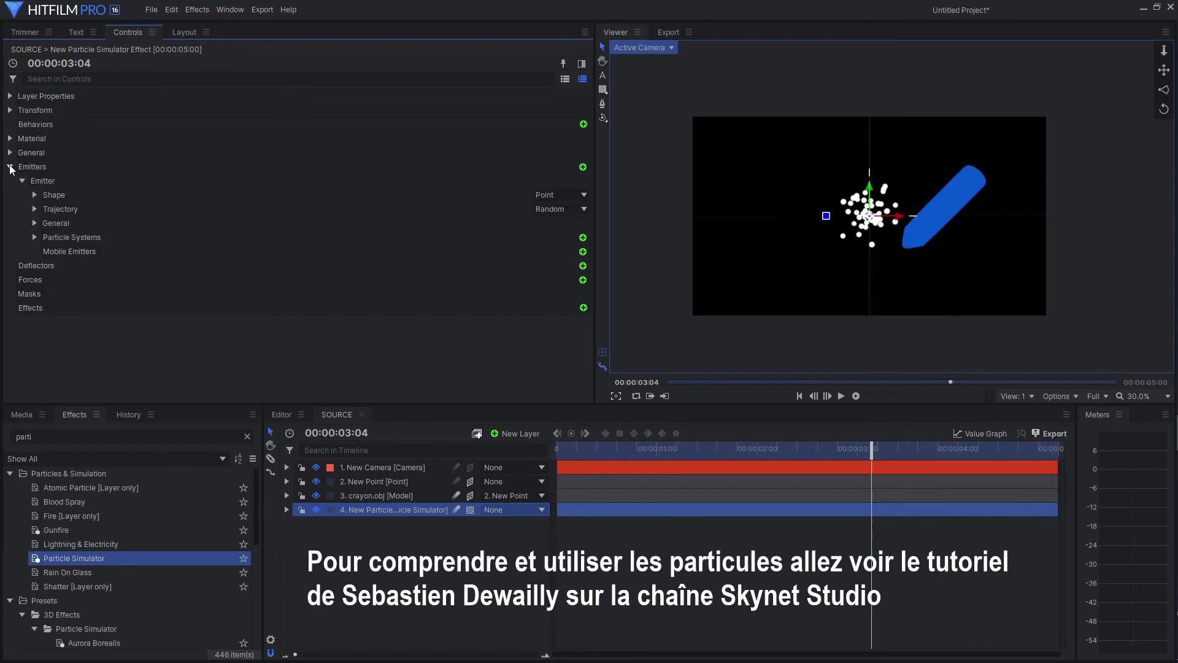
click(33, 195)
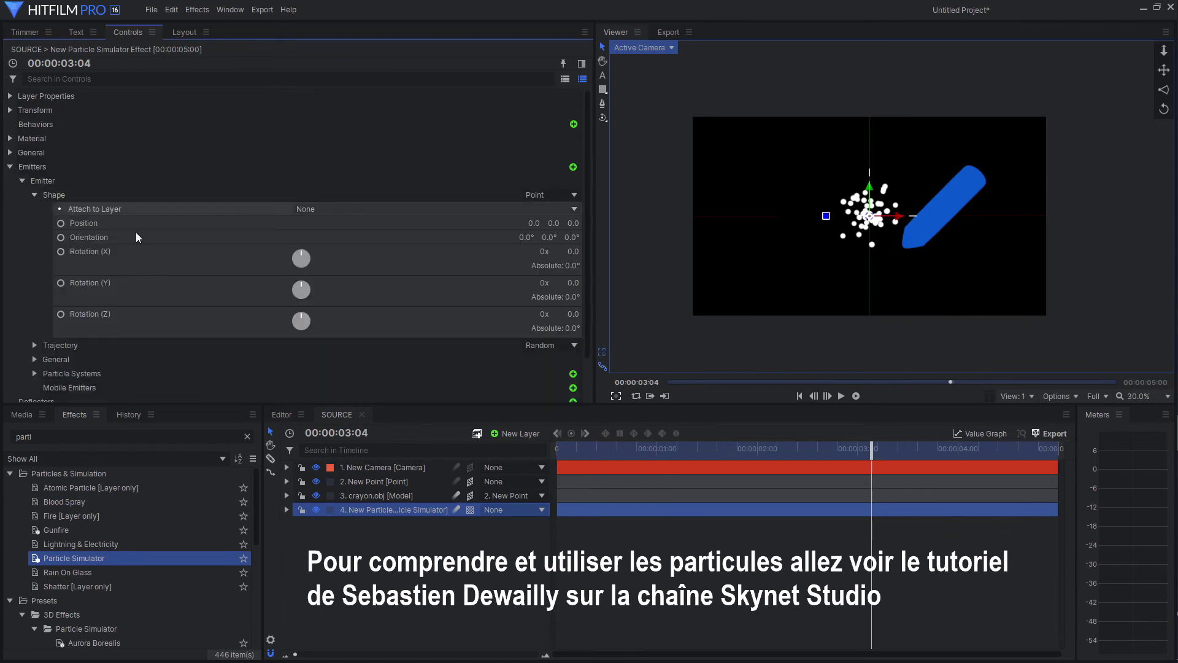
click(485, 209)
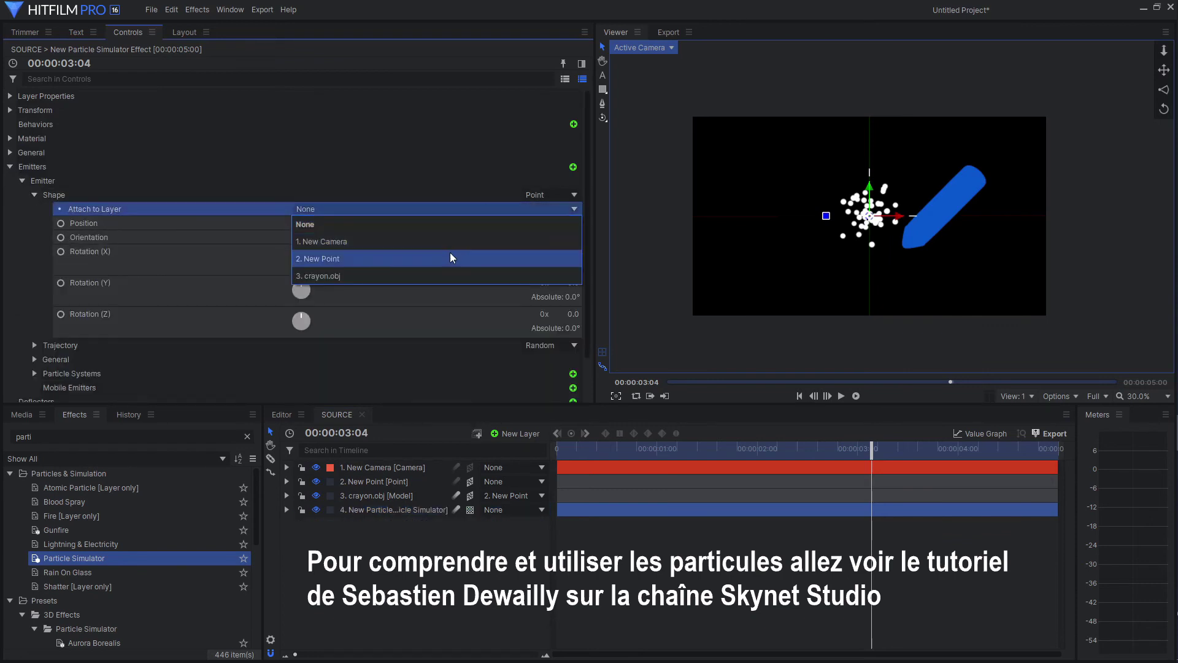
click(450, 254)
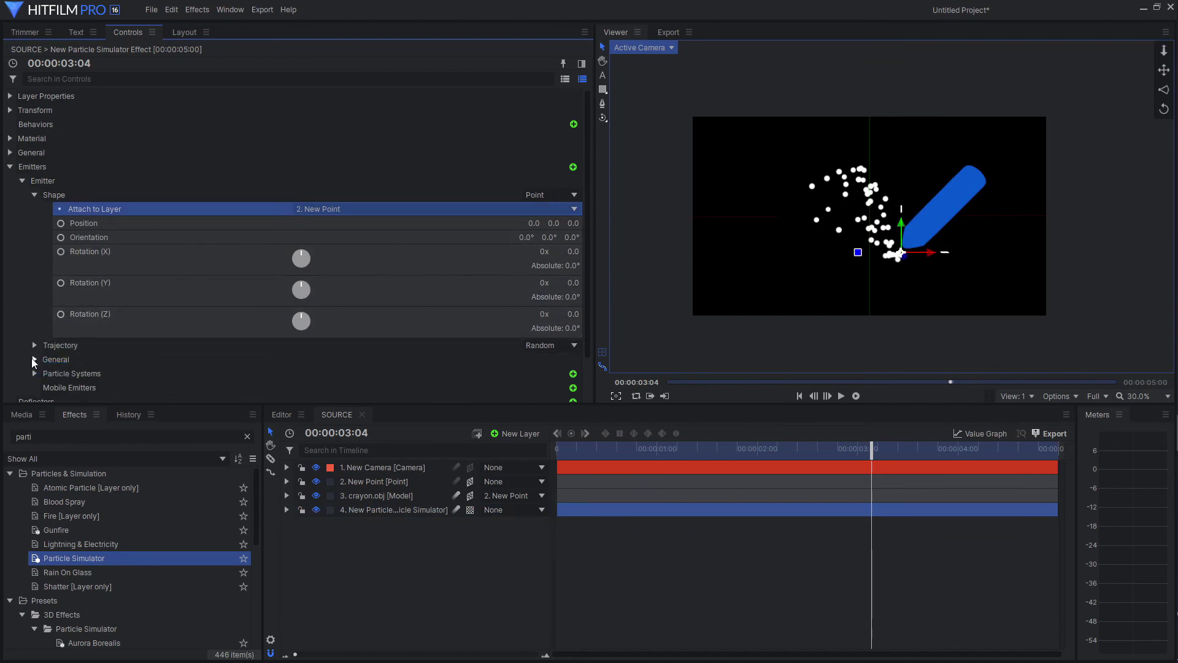
Set the particle system's movement to a life of 2 s and a speed of 0.
click(35, 373)
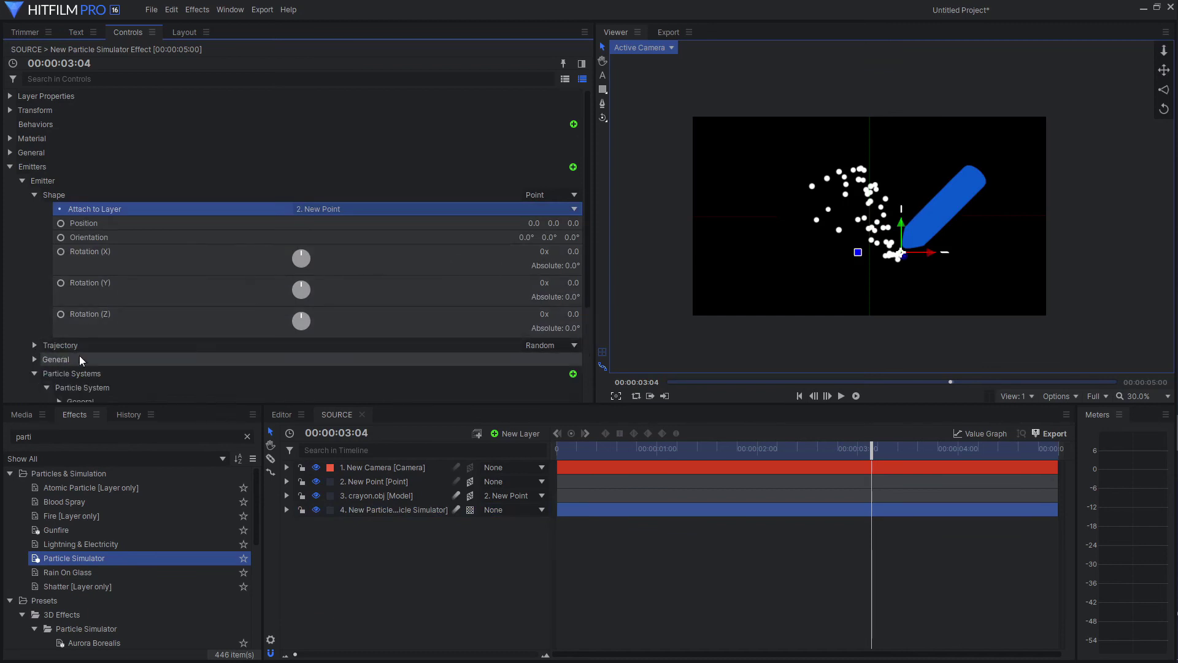
scroll(78, 356, down, 3)
scroll(77, 356, down, 1)
click(59, 267)
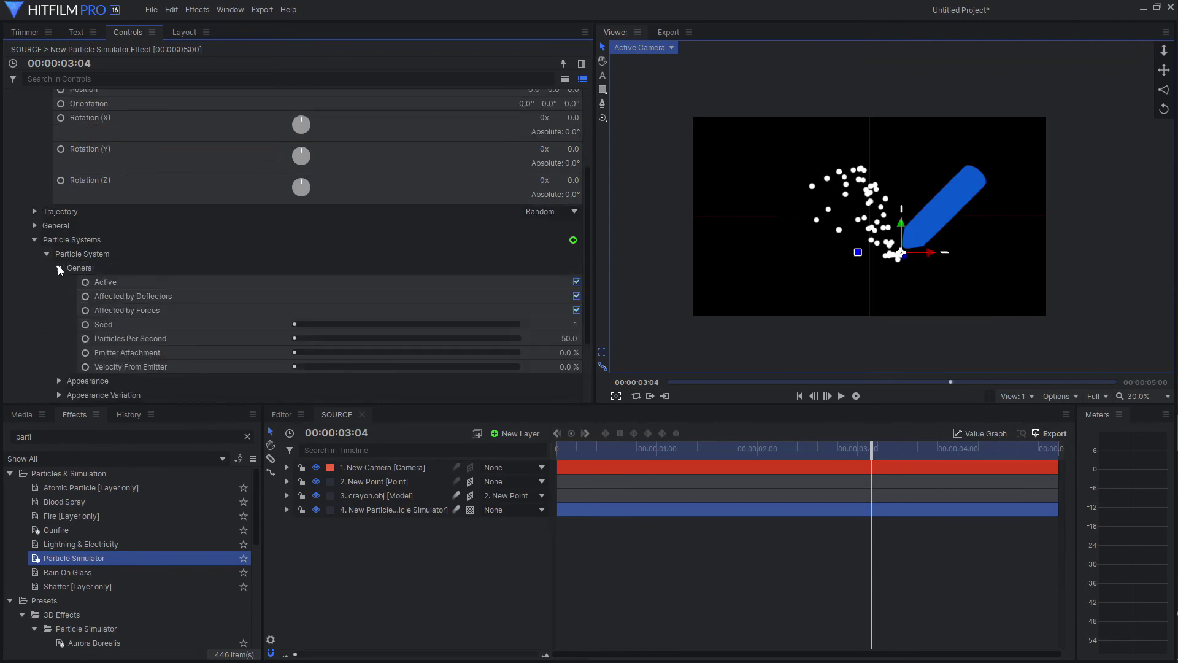
scroll(245, 288, down, 3)
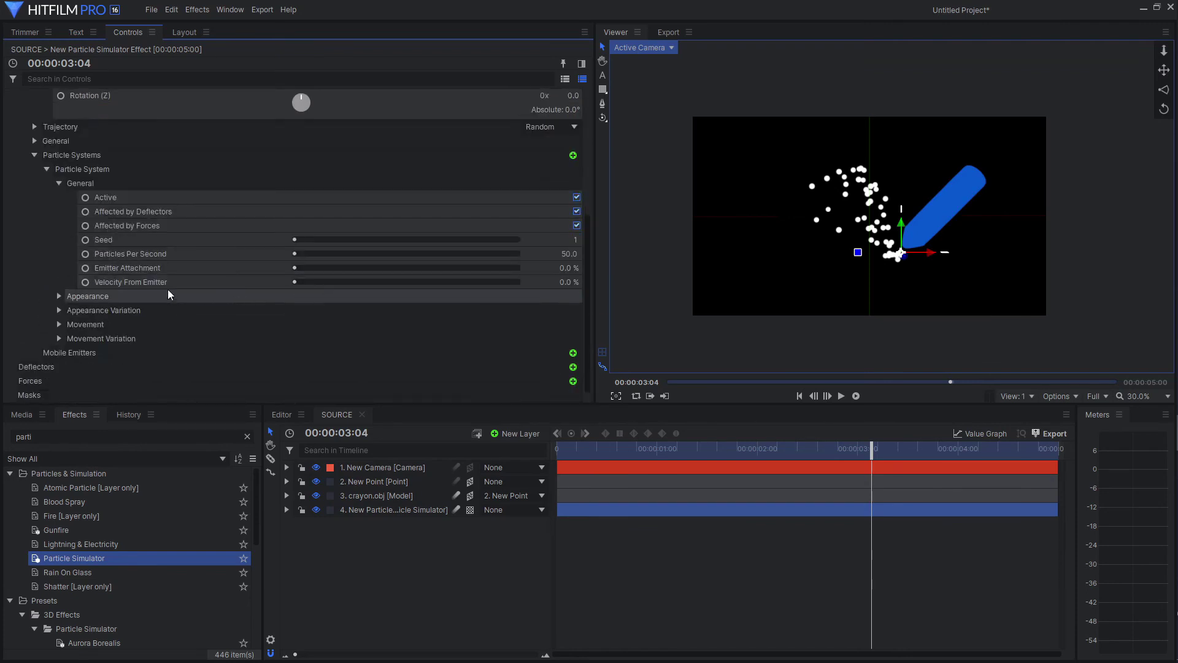
click(58, 324)
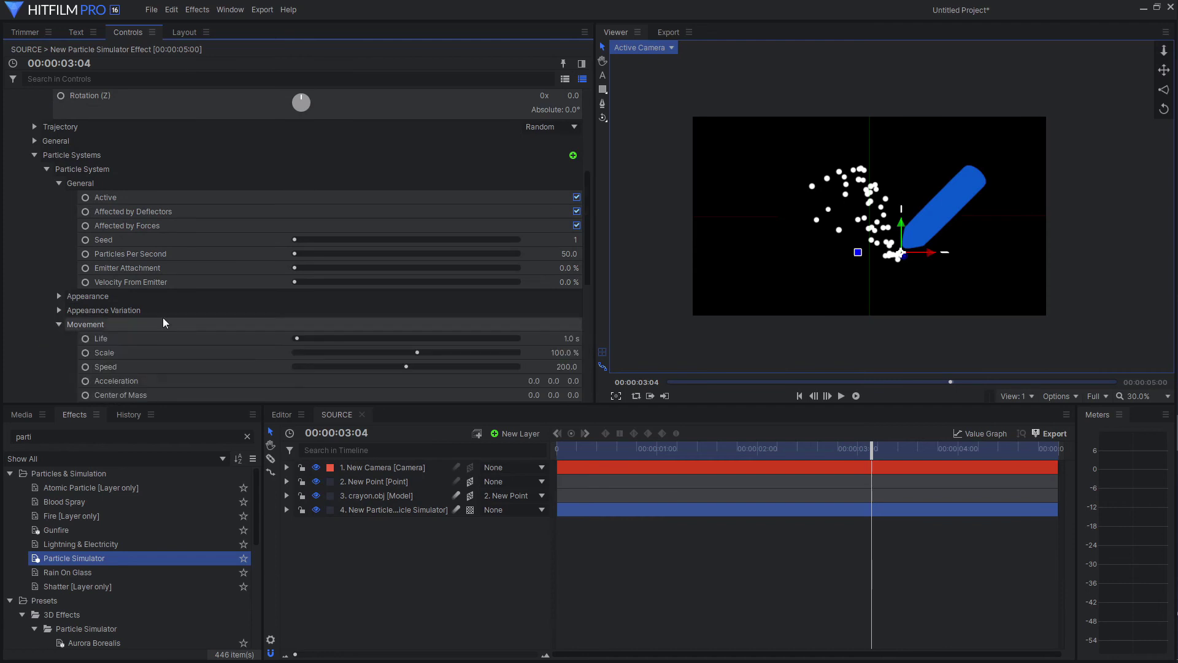
scroll(251, 305, down, 5)
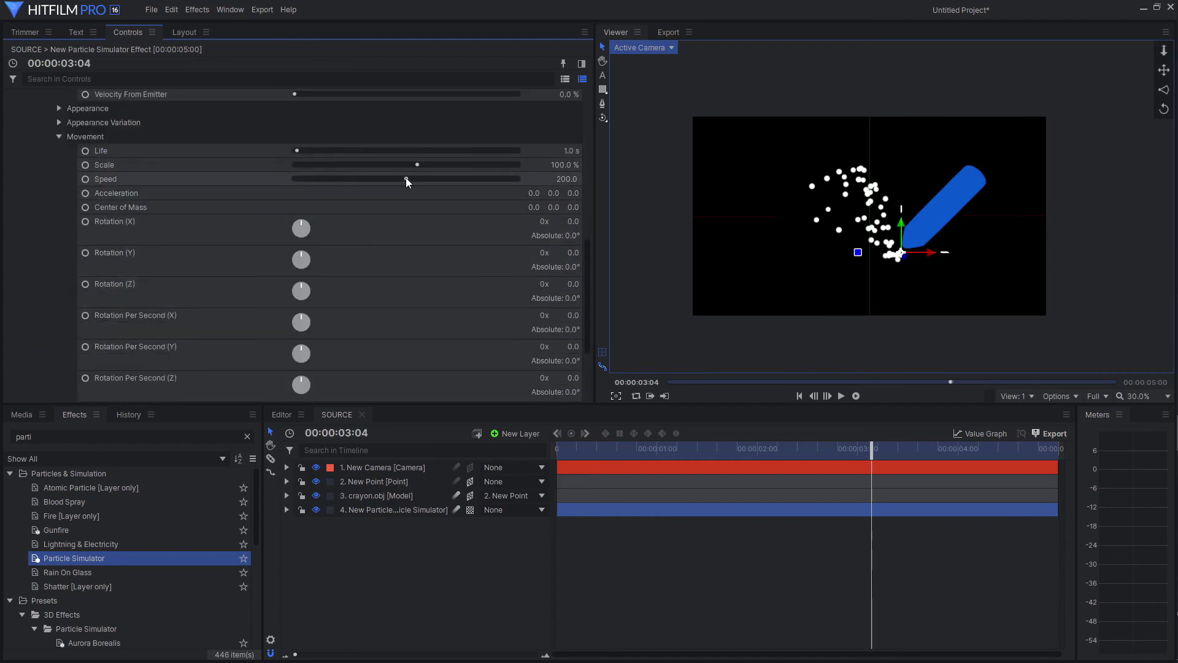
drag(406, 179, 283, 192)
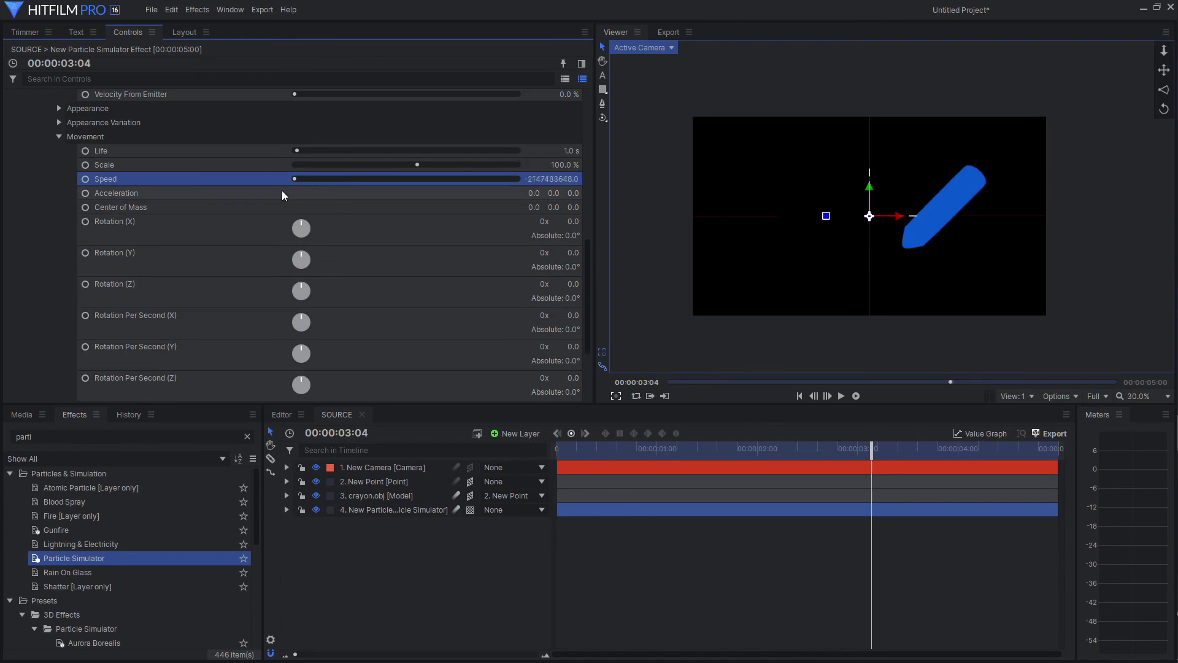
click(572, 151)
text(2)
key(Return)
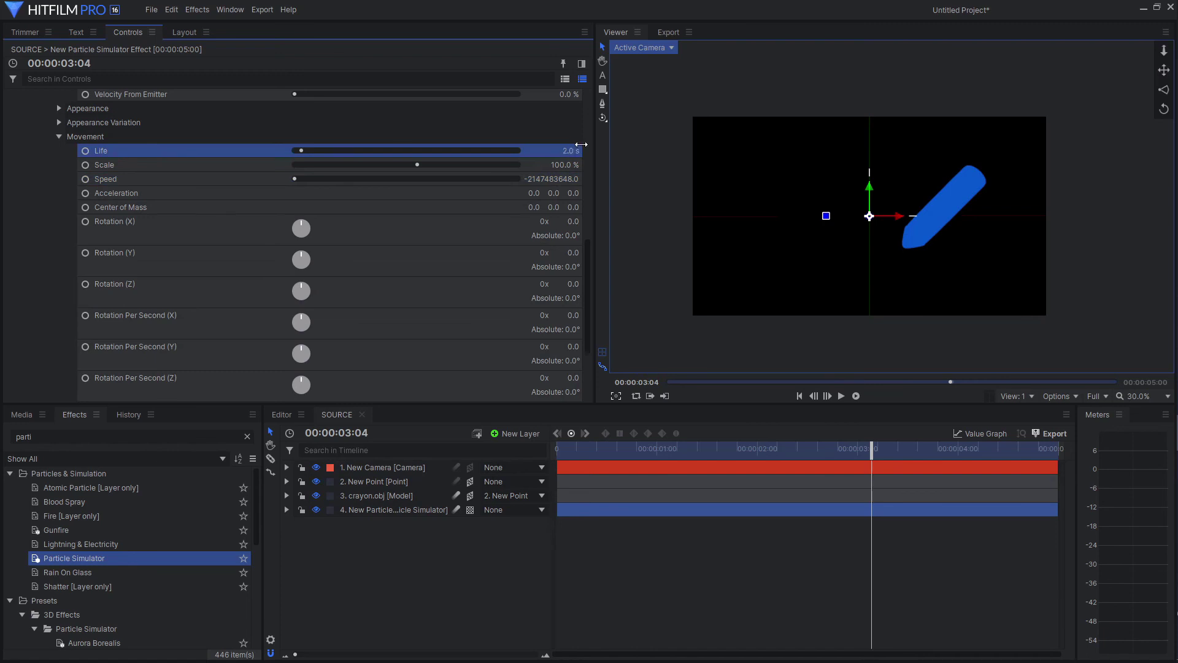
click(543, 178)
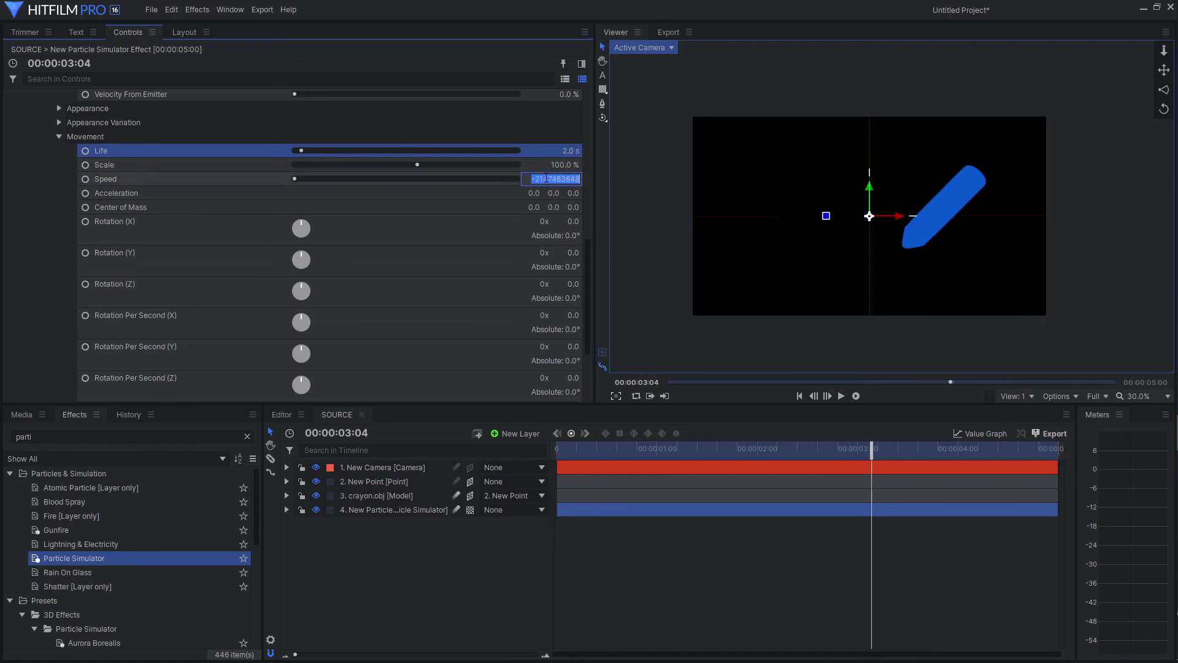
text(0)
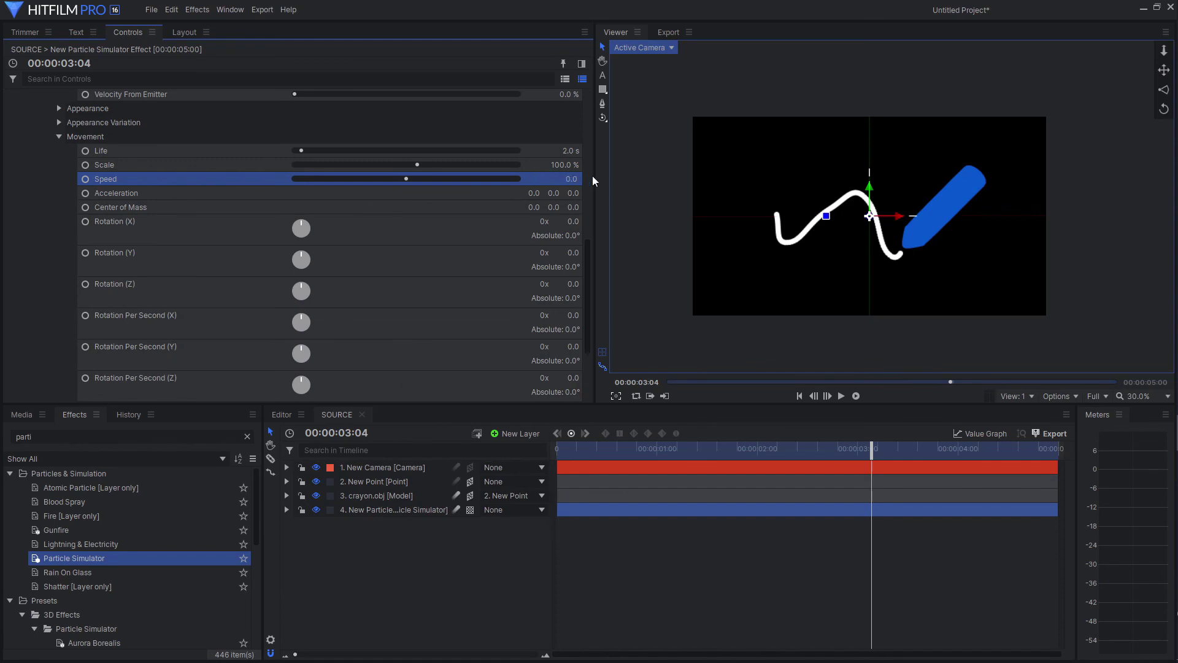
At frame 0:13, set the particle appearance color to the crayon's blue by sampling it from the model.
drag(872, 448, 601, 463)
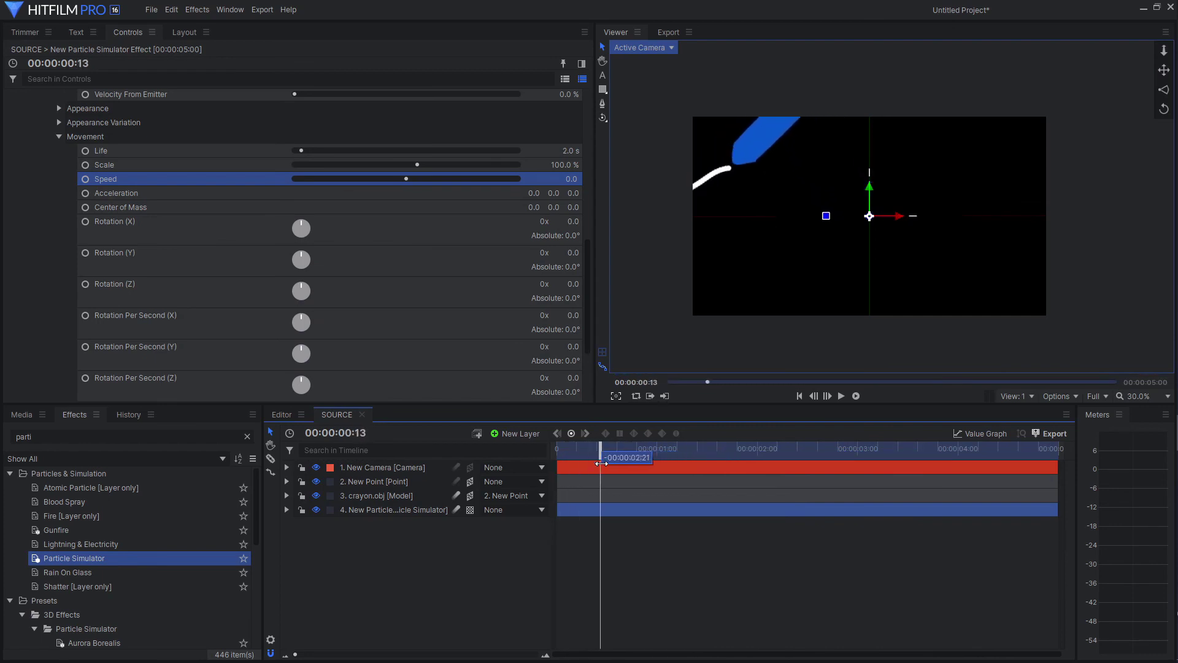
scroll(184, 154, up, 3)
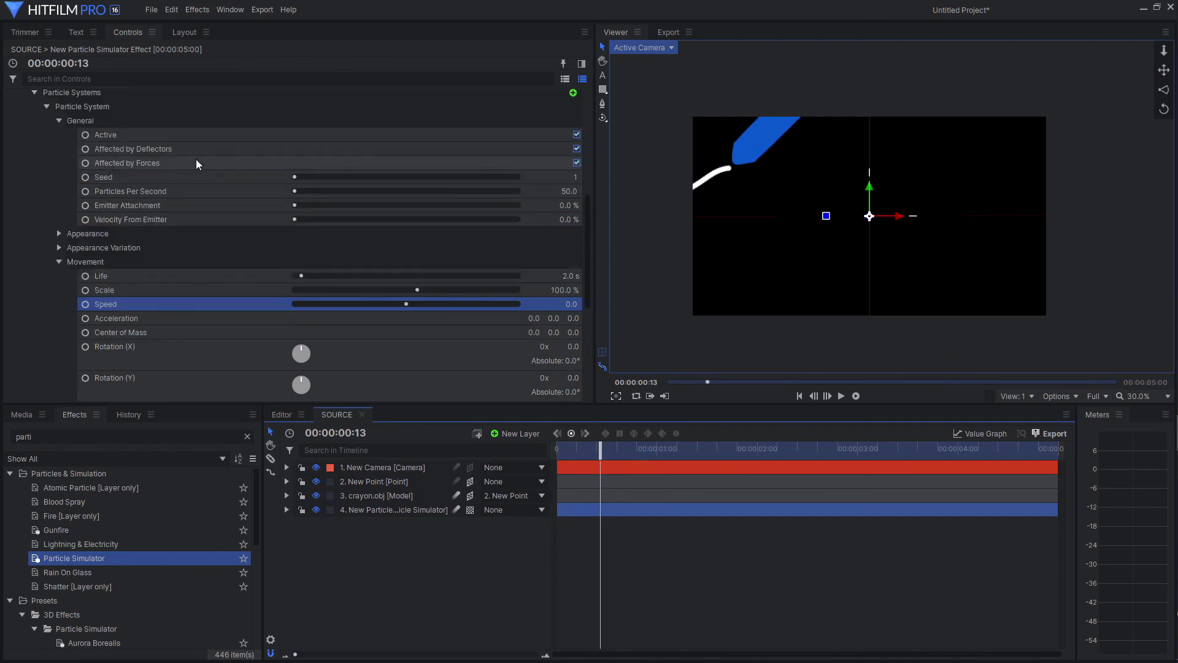
click(58, 234)
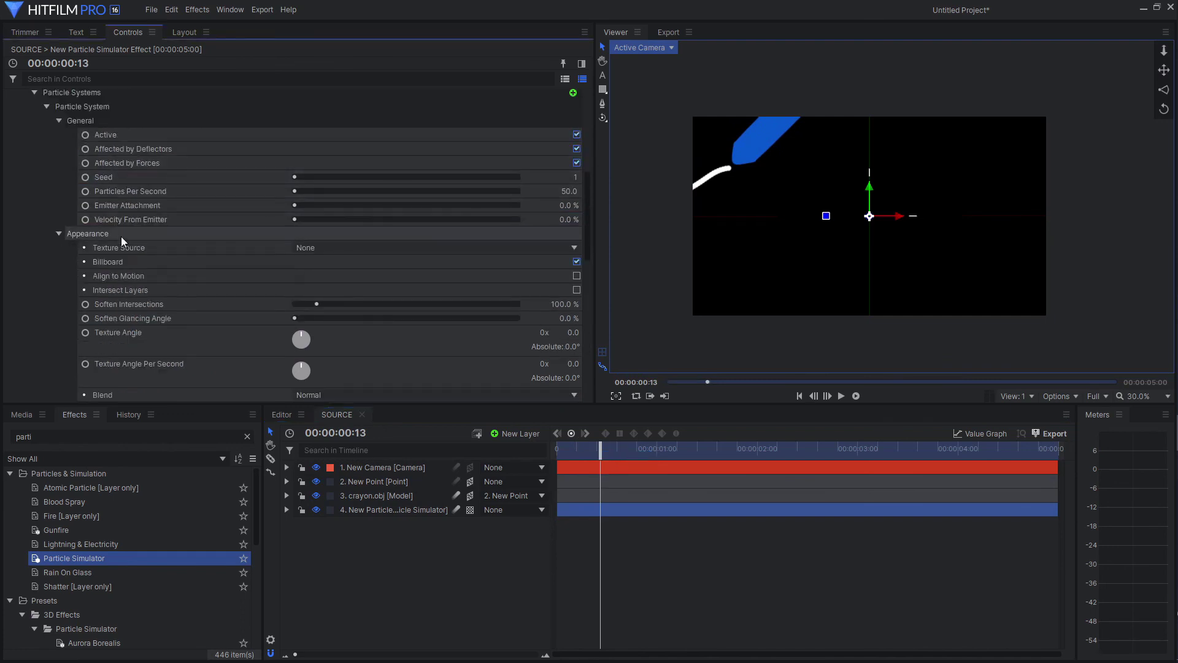
scroll(268, 248, down, 3)
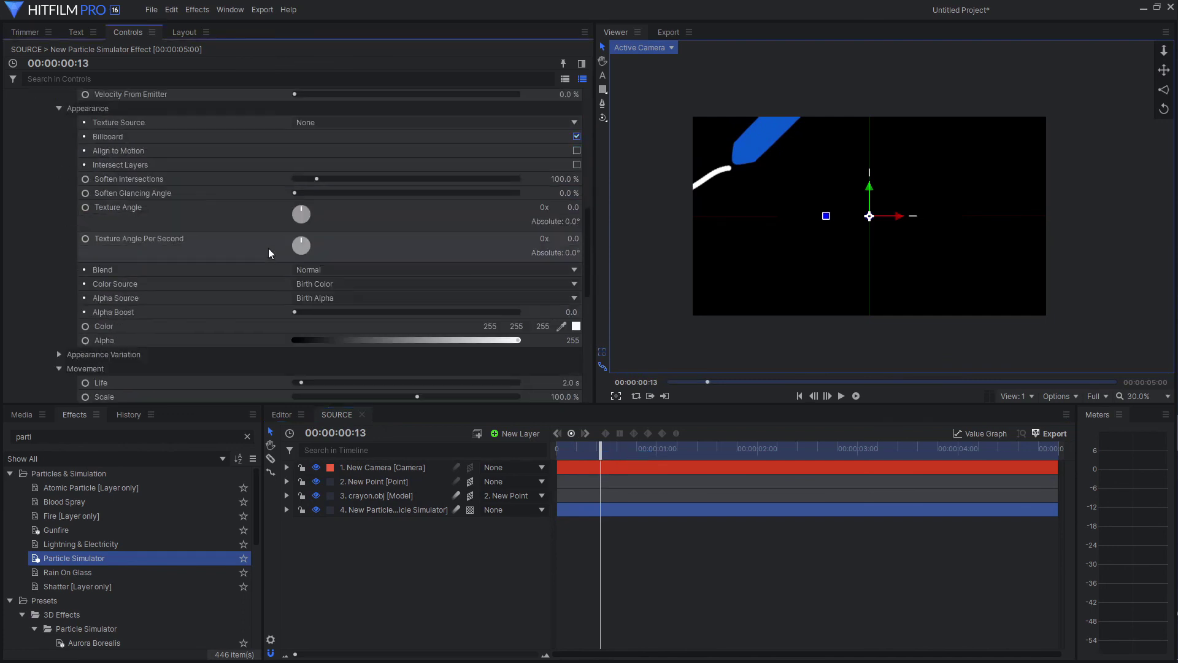
click(576, 328)
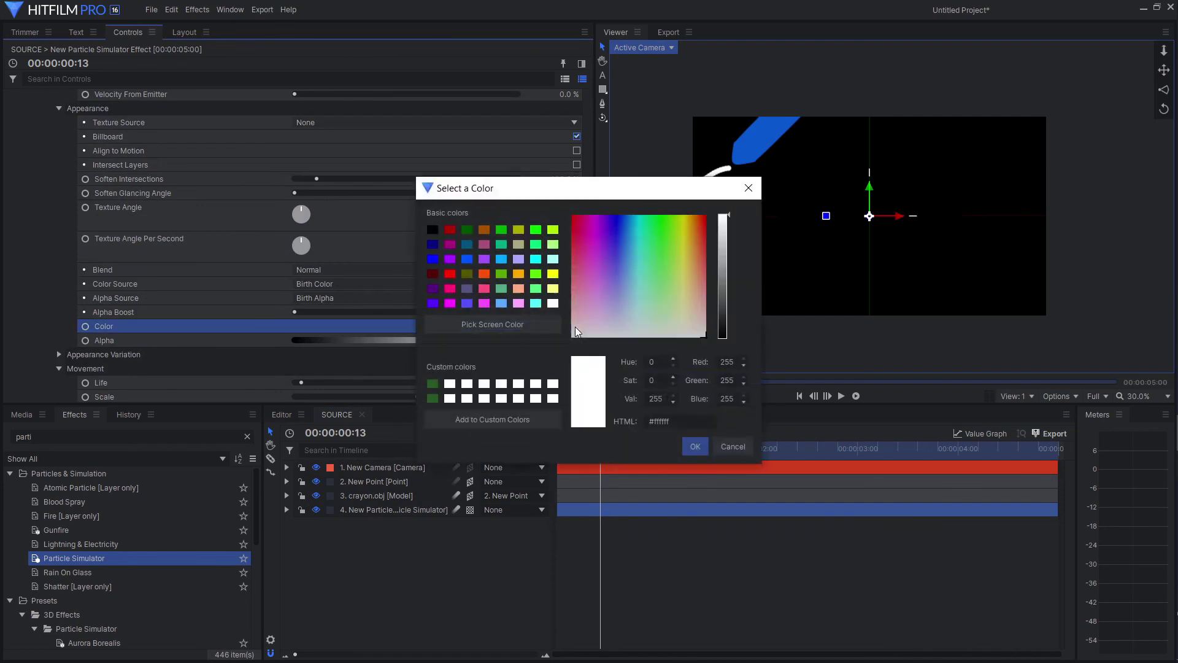
click(749, 189)
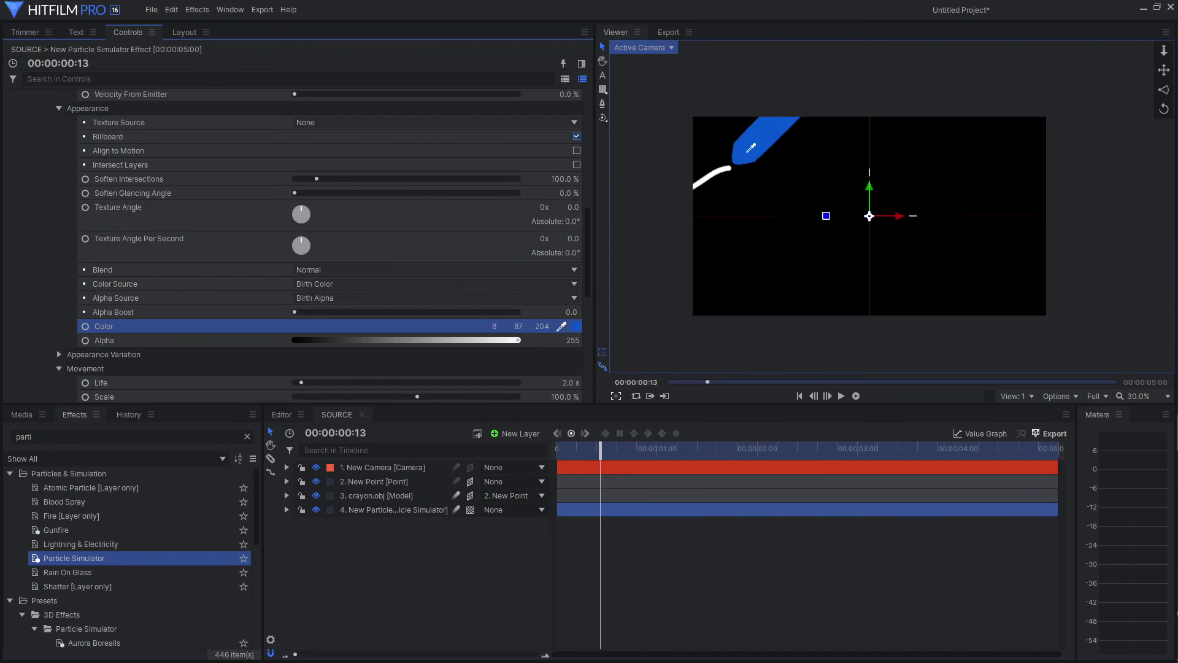
click(748, 151)
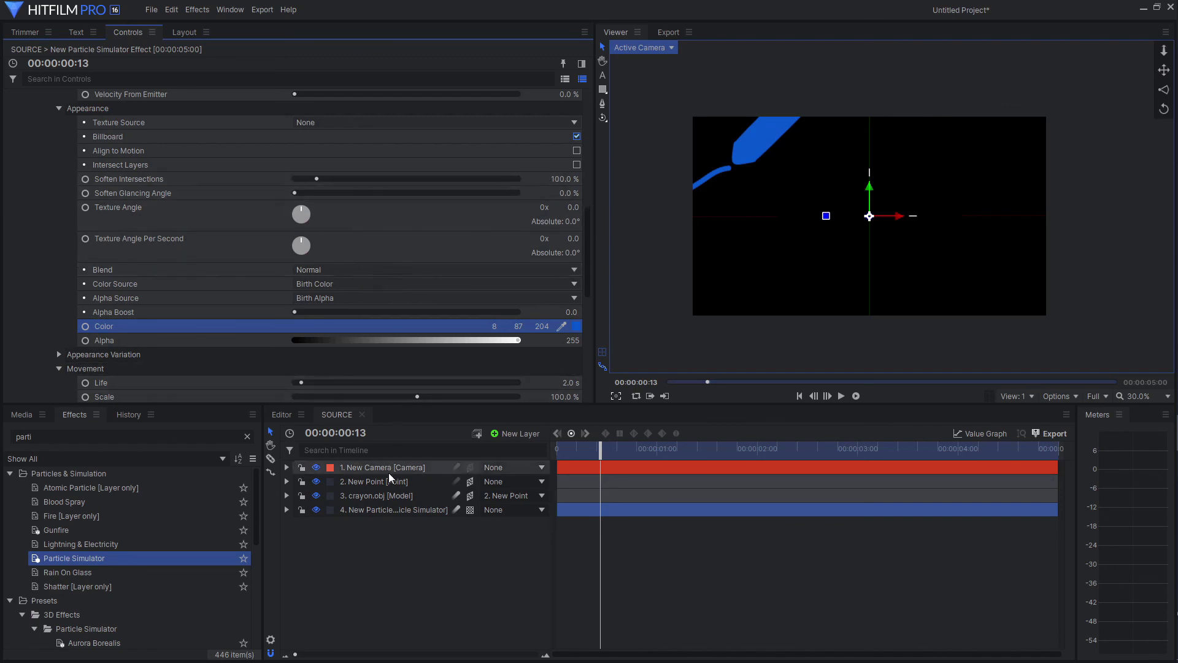
Set the crayon layer's anchor point Z value to 470 and play the animation from the first frame.
click(385, 494)
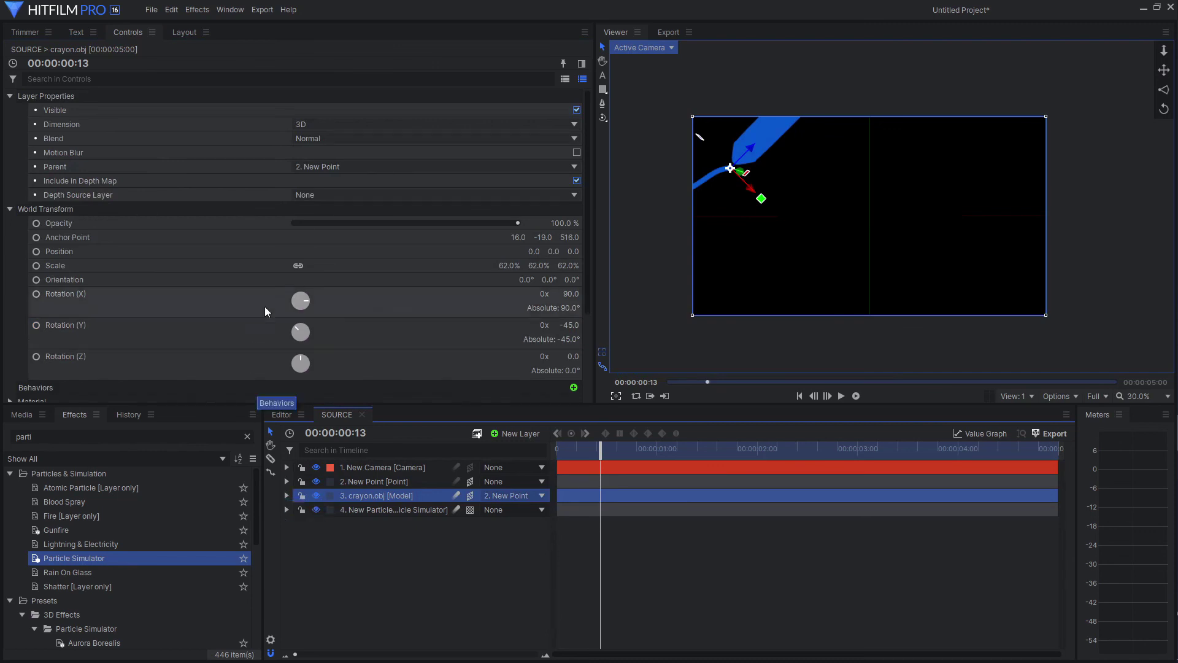
click(570, 236)
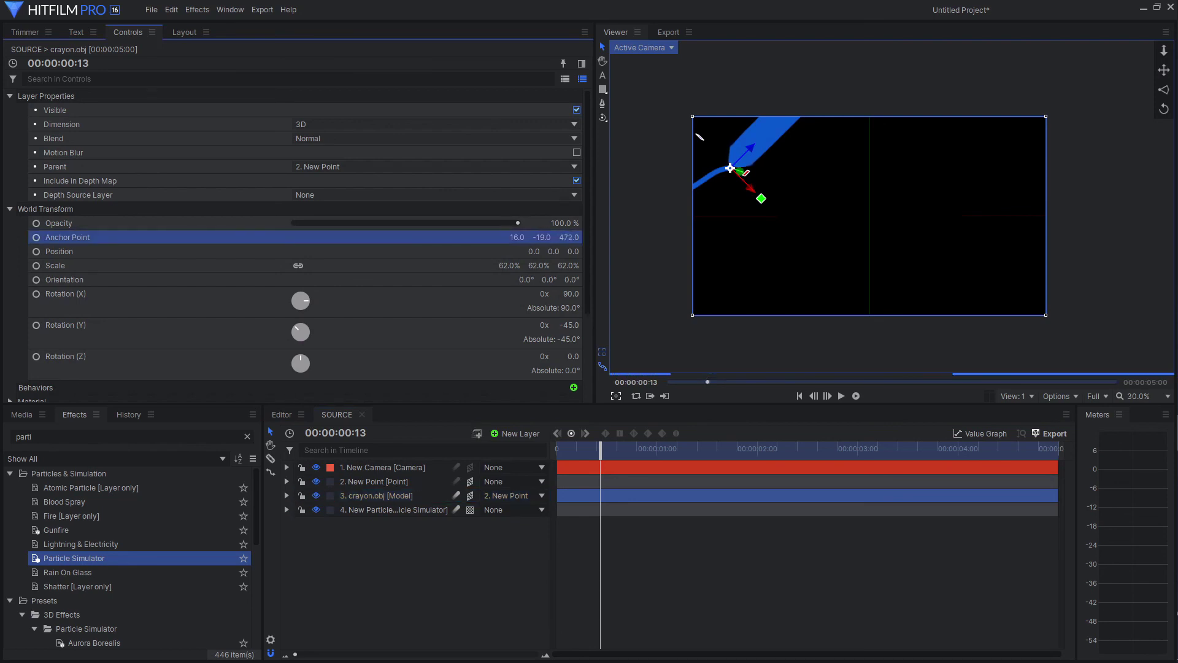
drag(569, 237, 567, 237)
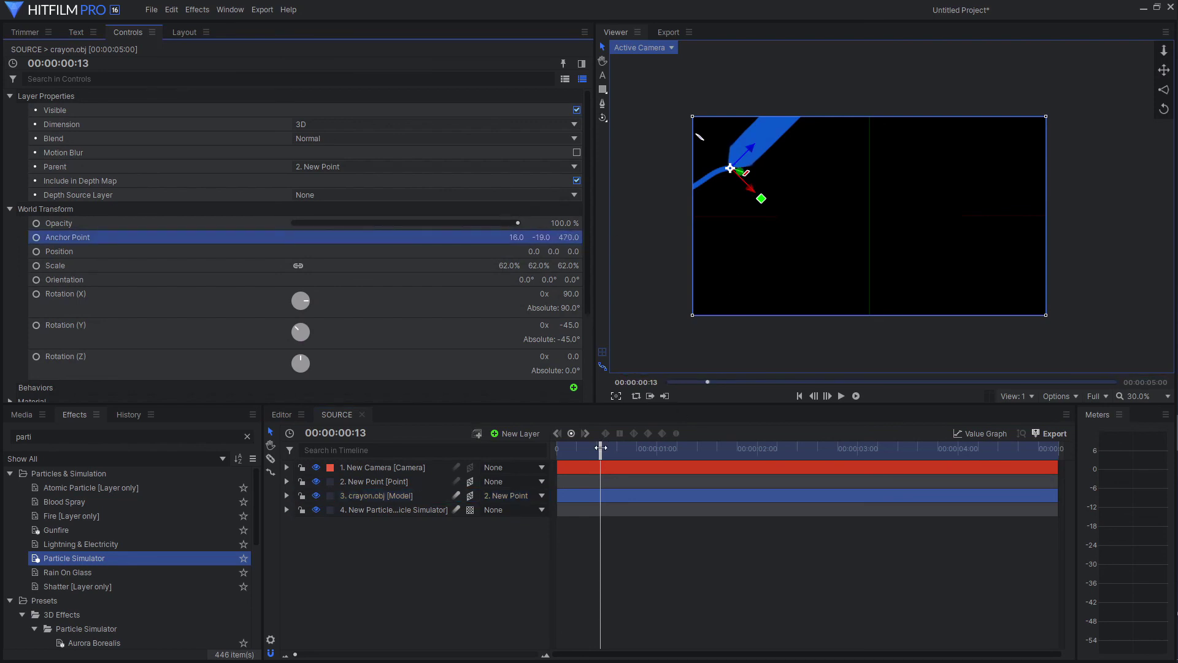
drag(600, 448, 546, 466)
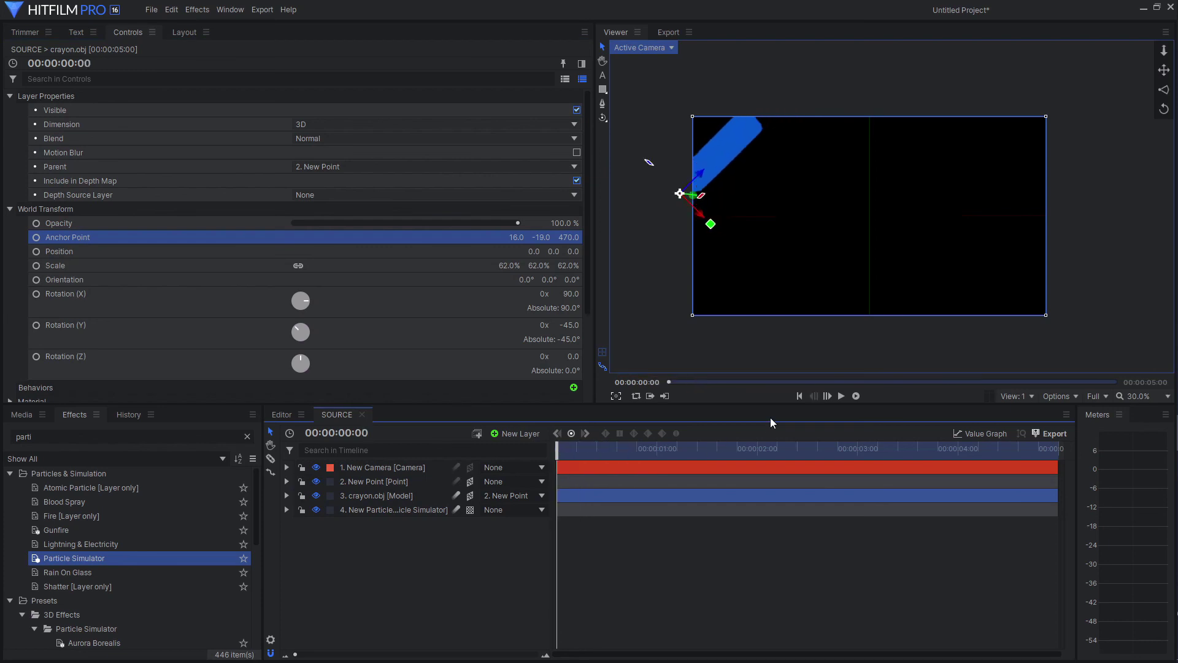
click(841, 397)
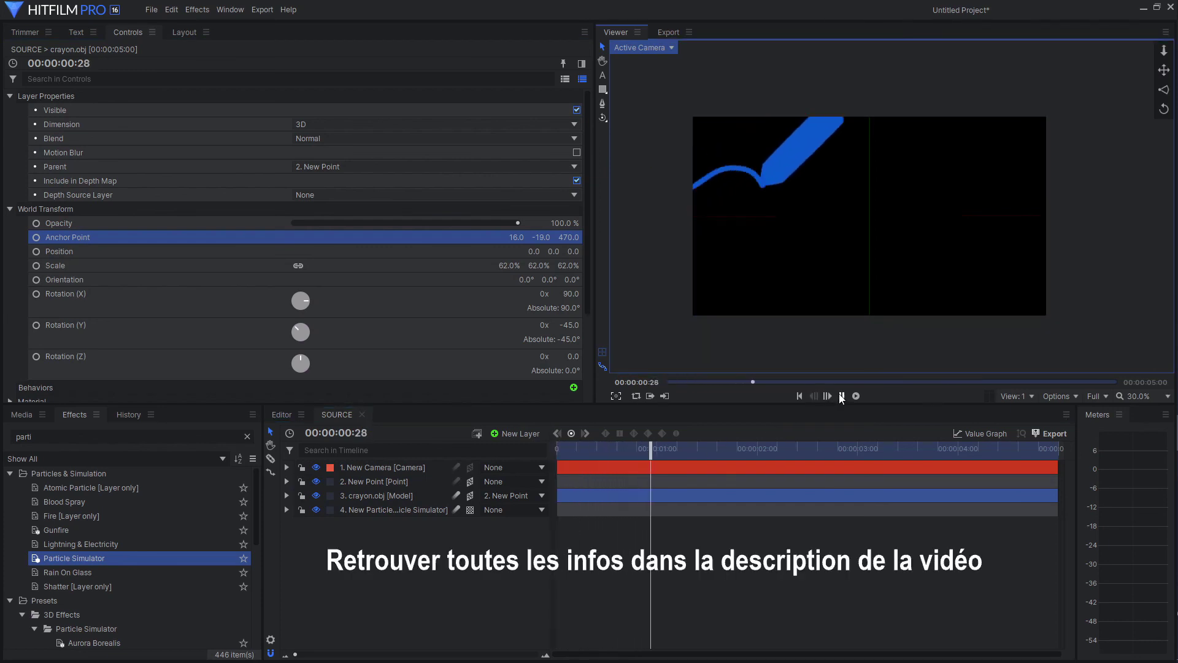